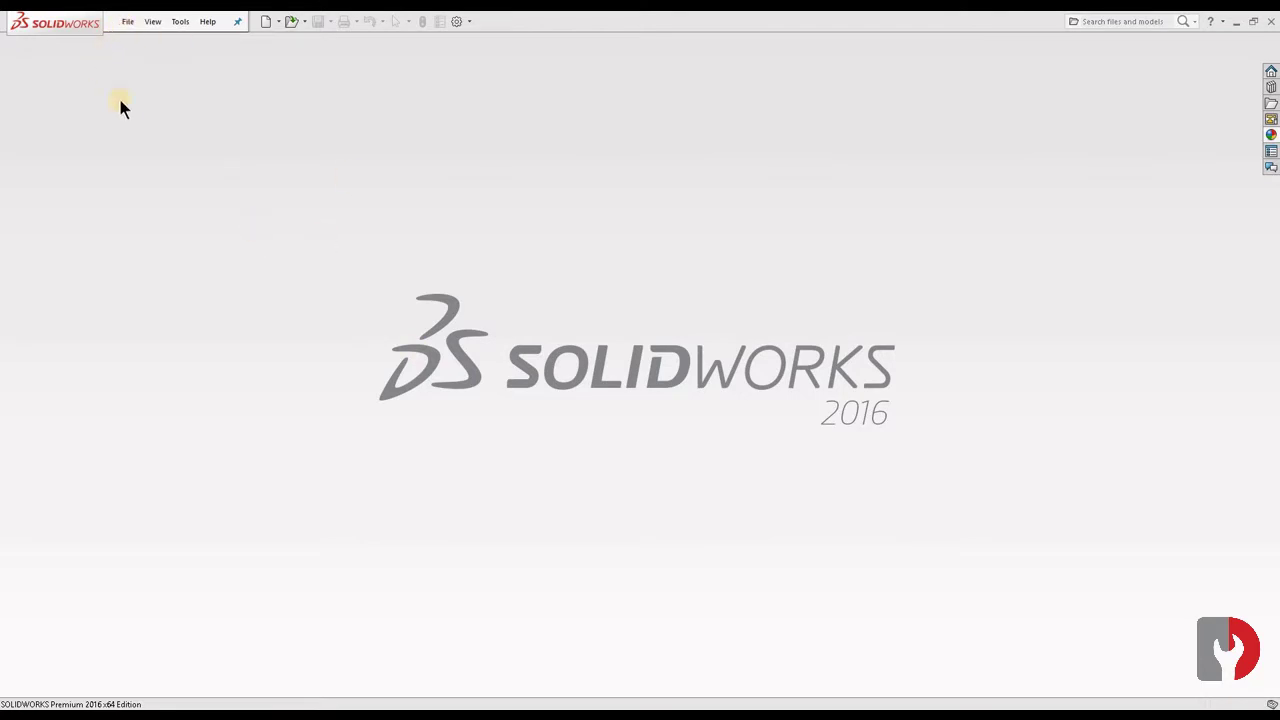
Create a new part document and set its unit system to MMGS.
left_click(131, 19)
left_click(152, 42)
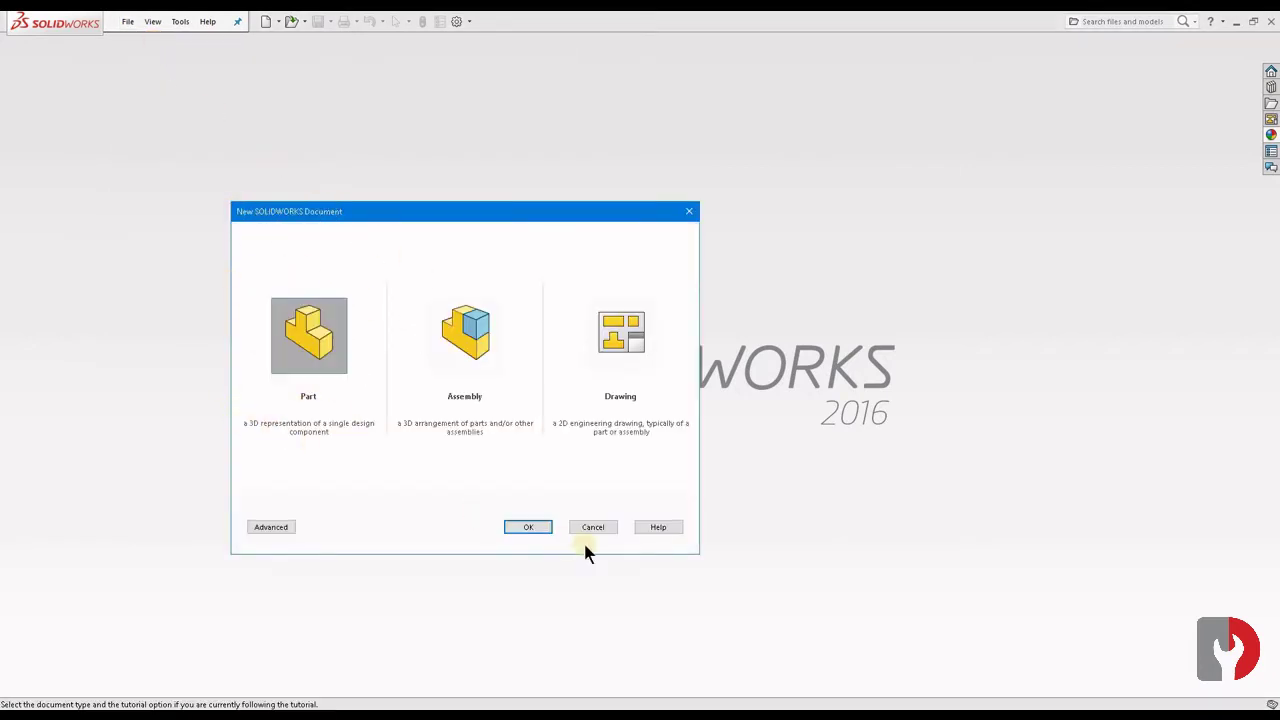
left_click(528, 527)
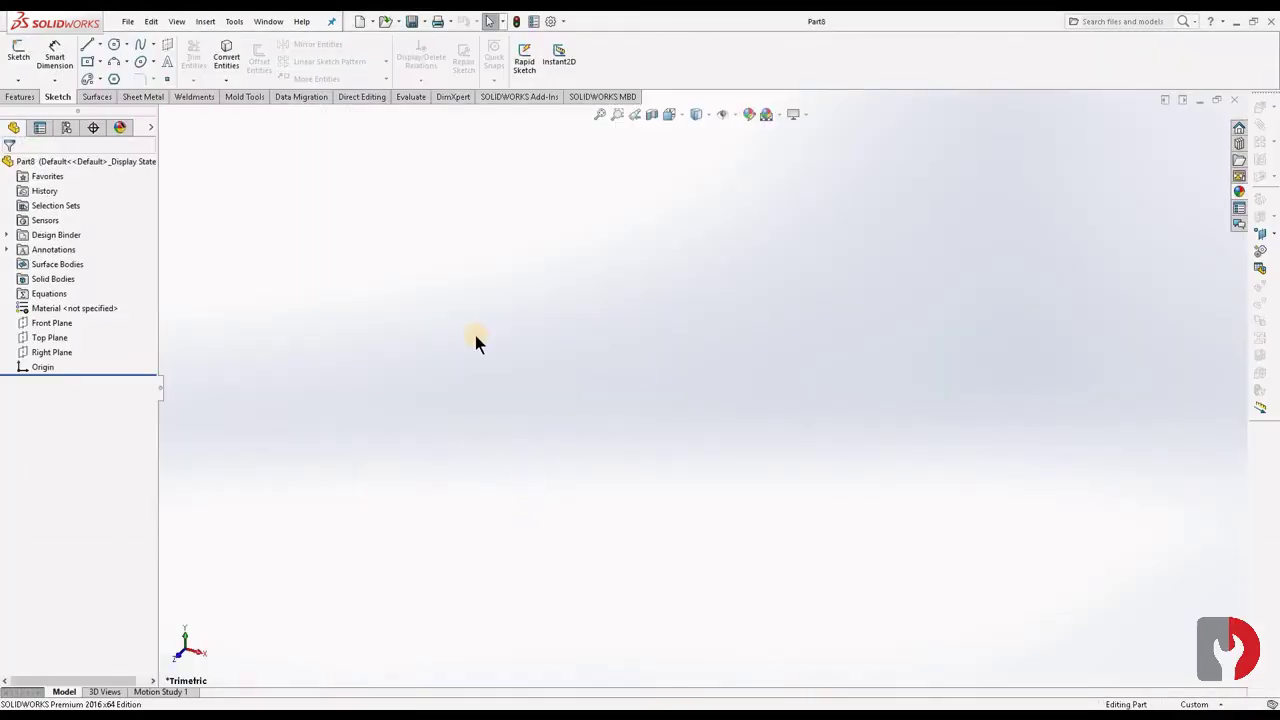
left_click(1198, 704)
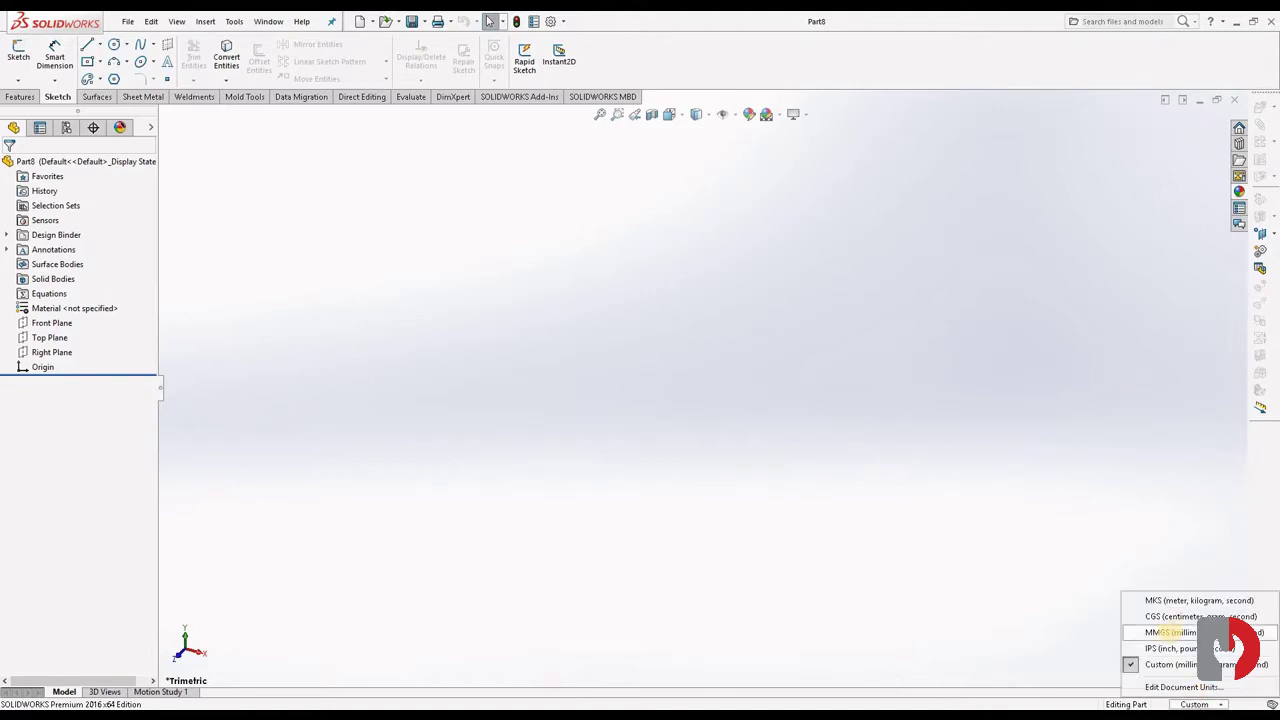
left_click(1172, 634)
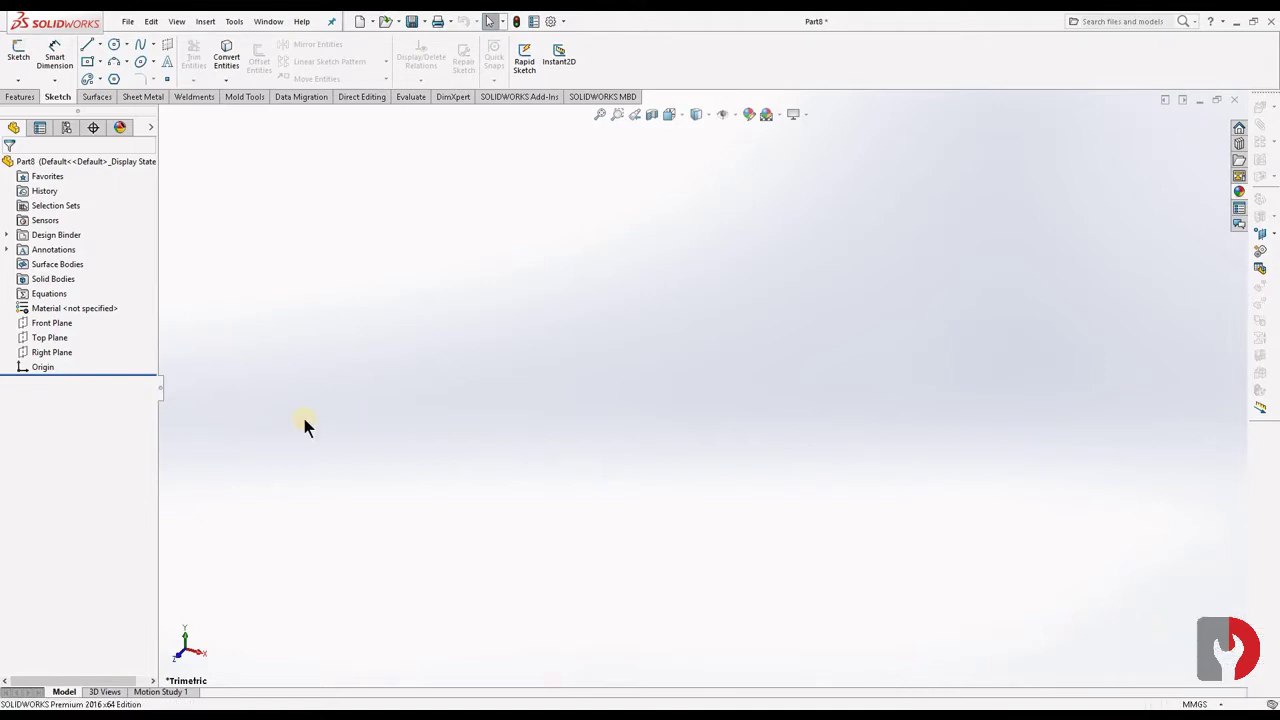
Start a sketch on the Front Plane and draw a vertical line about 59 mm up from the origin.
left_click(56, 325)
left_click(77, 306)
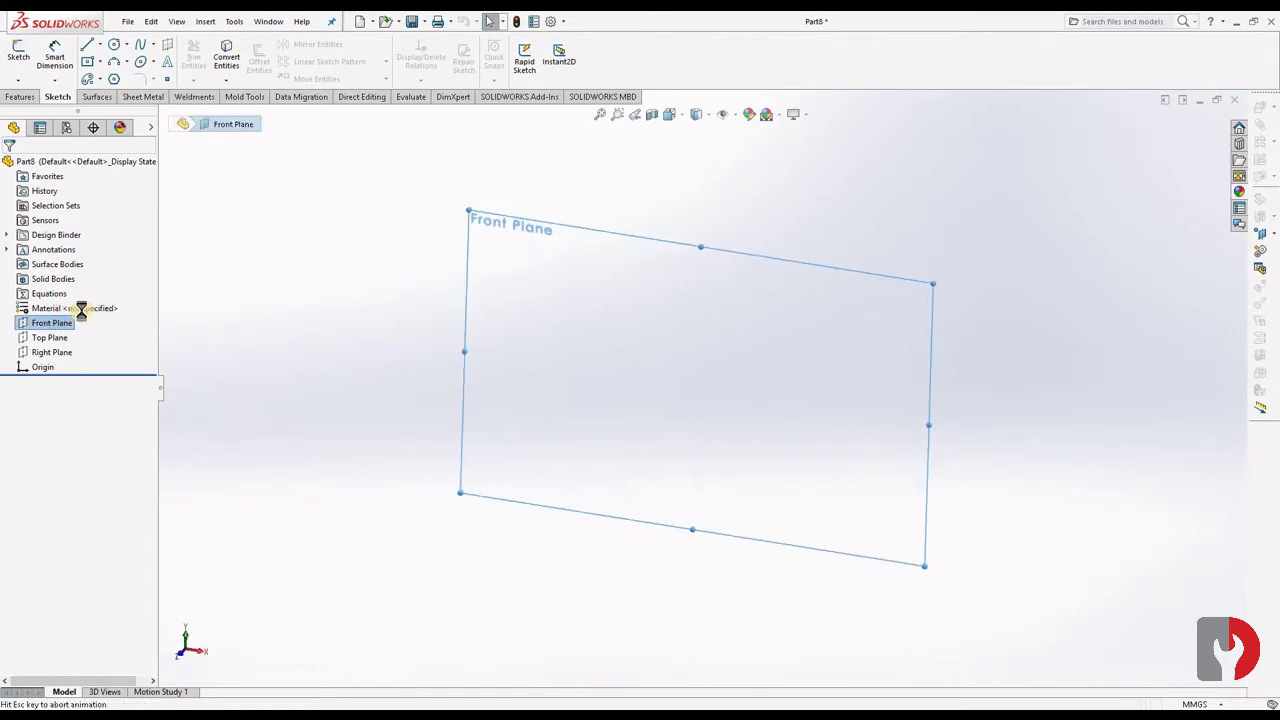
left_click(100, 47)
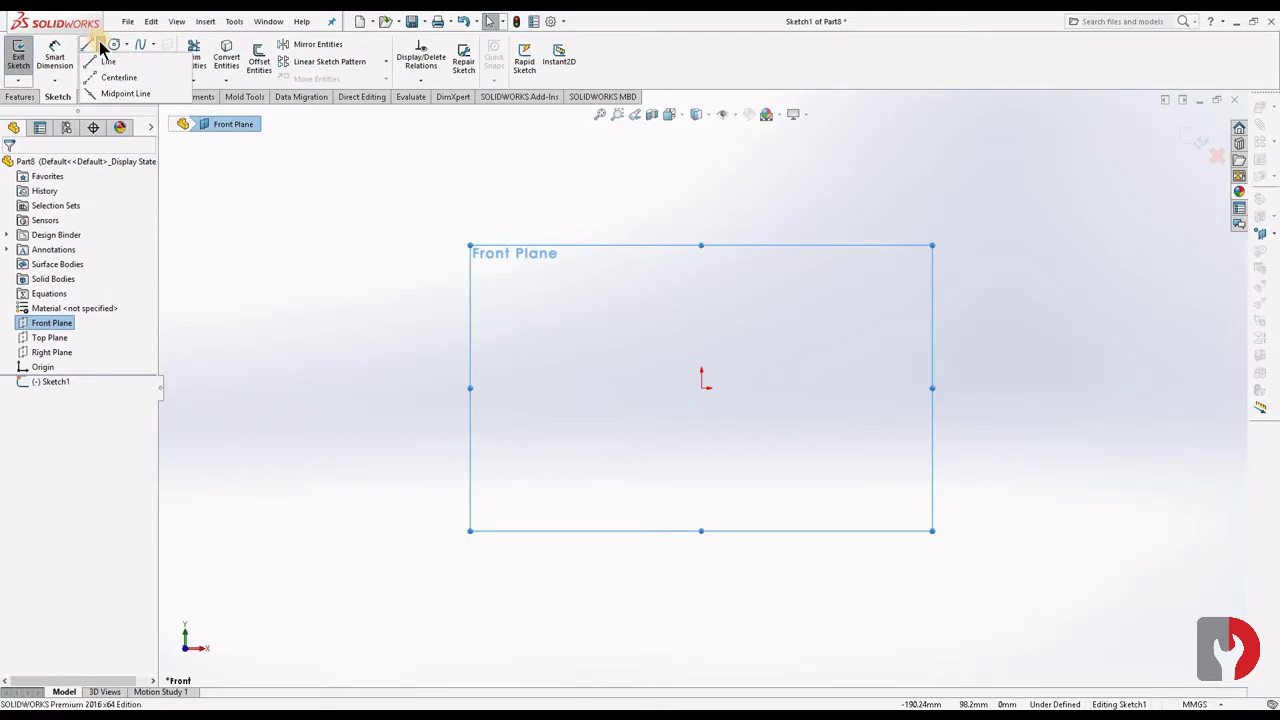
left_click(112, 62)
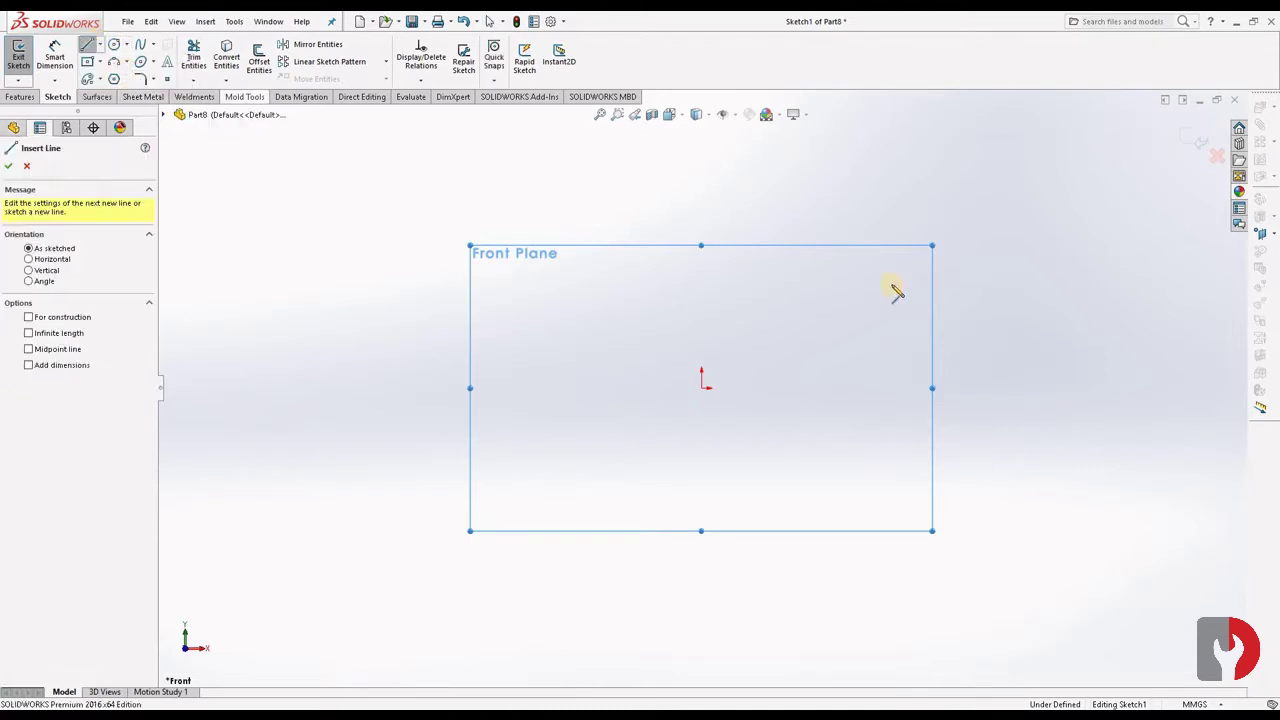
left_click(702, 388)
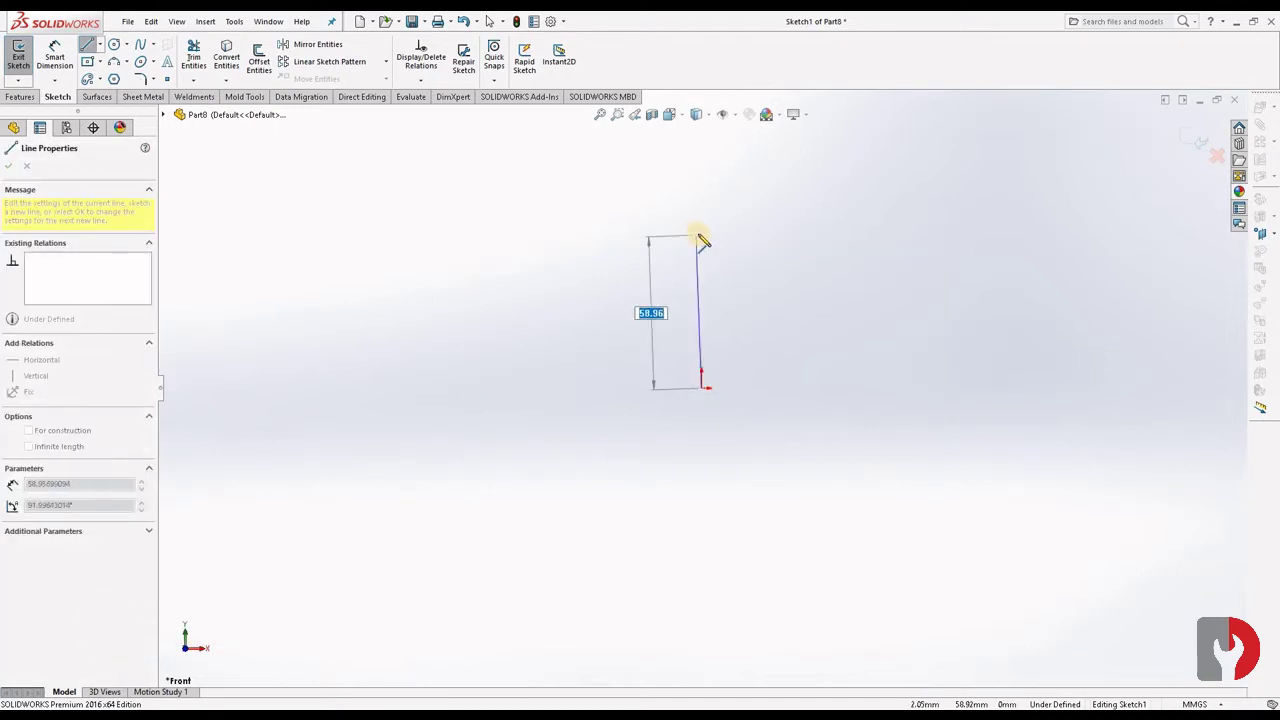
left_click(703, 234)
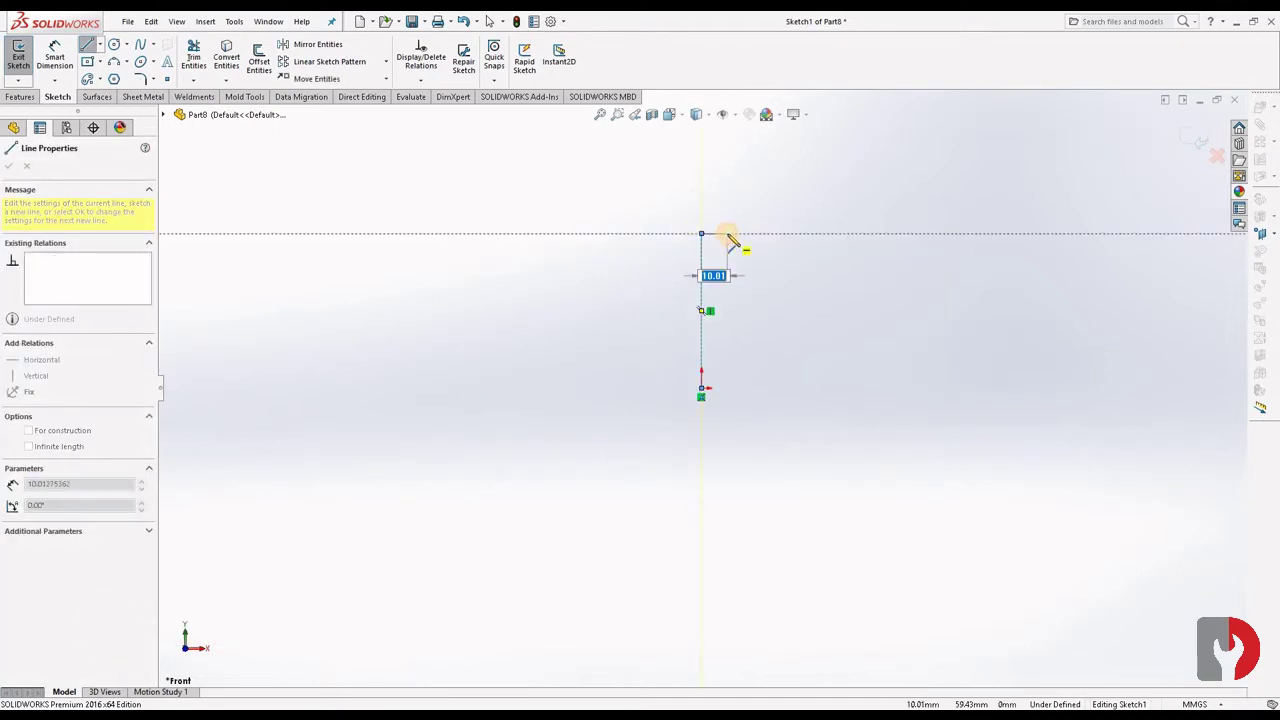
Continue the profile as descending steps from the line's upper end, with horizontal runs of about 10, 37 and 24 mm.
left_click(728, 238)
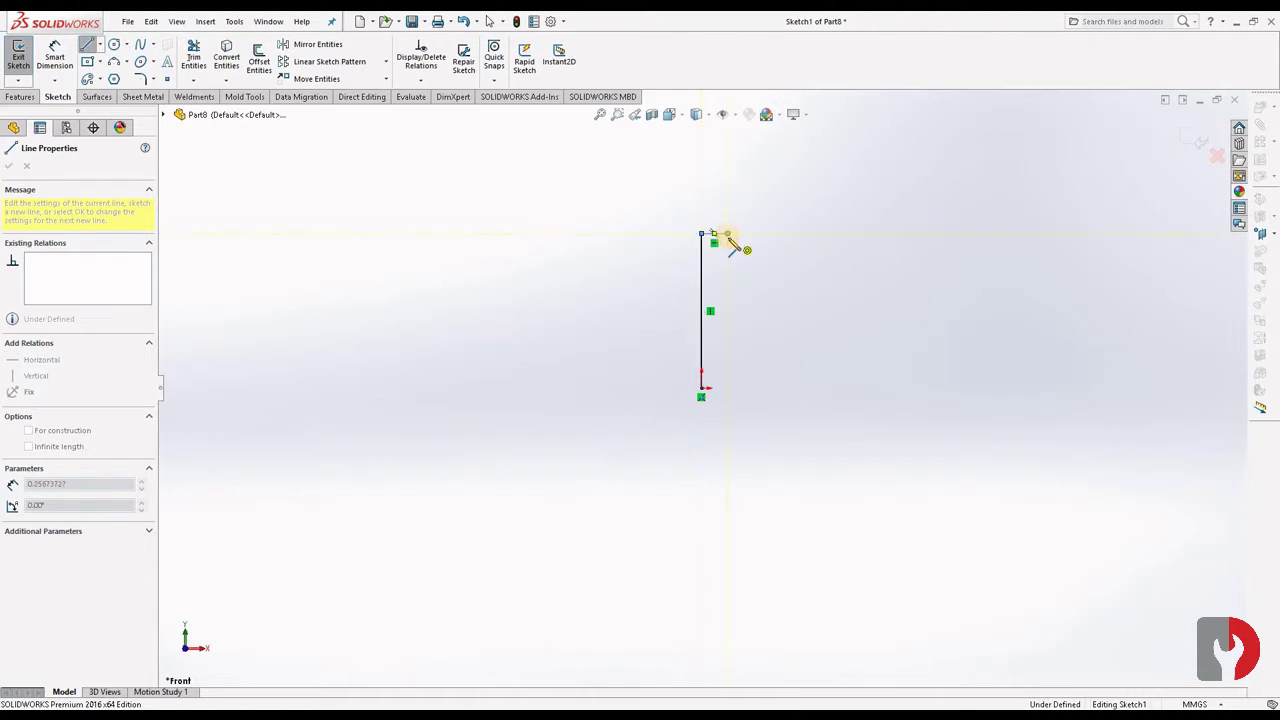
left_click(728, 257)
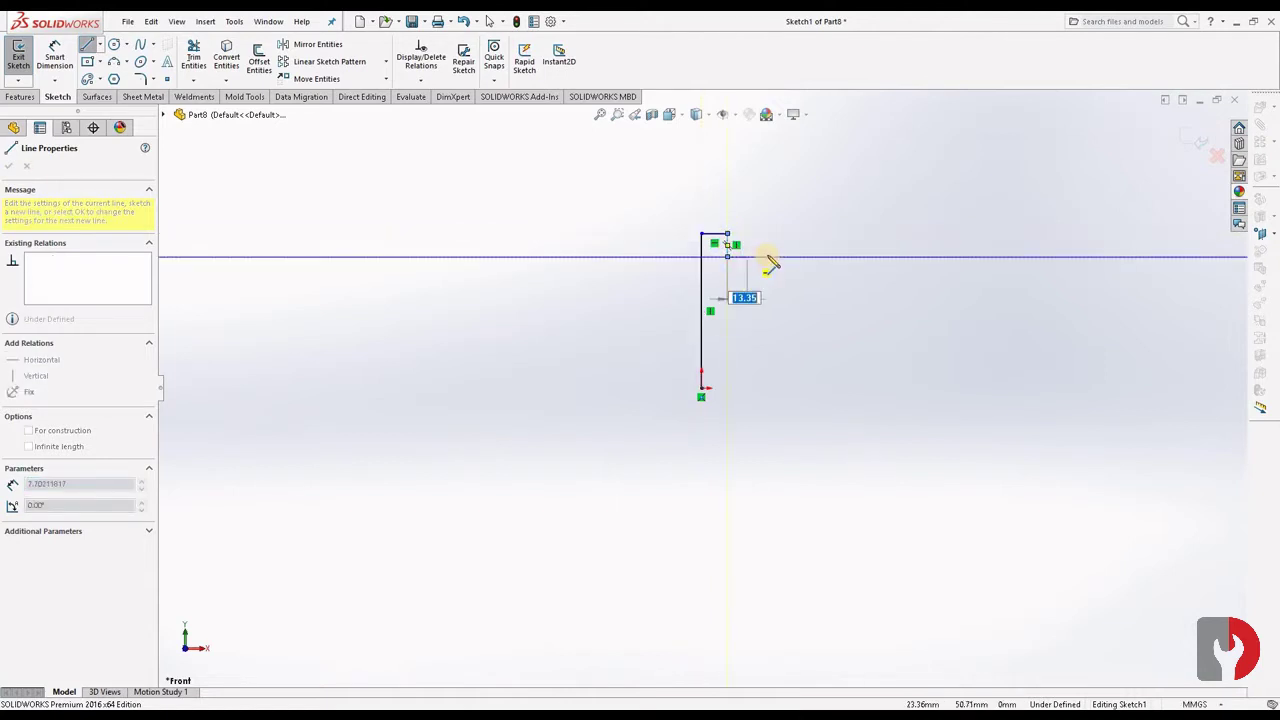
double_click(823, 258)
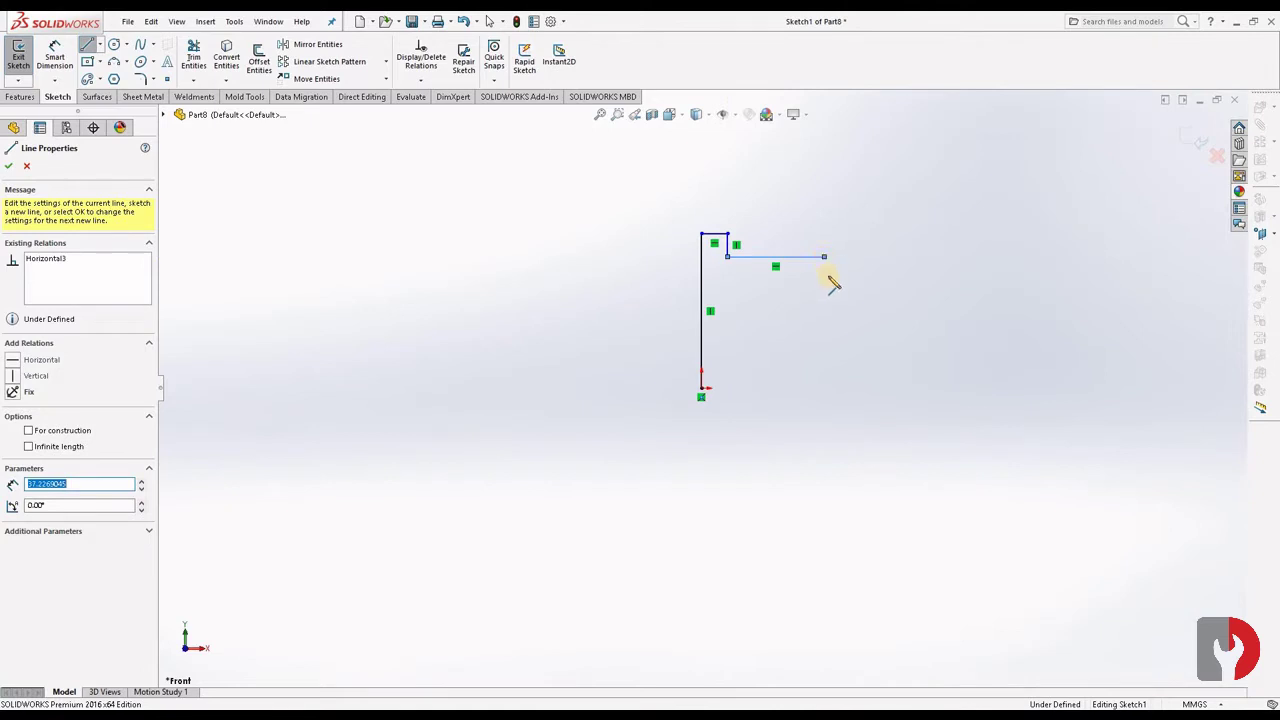
left_click(824, 258)
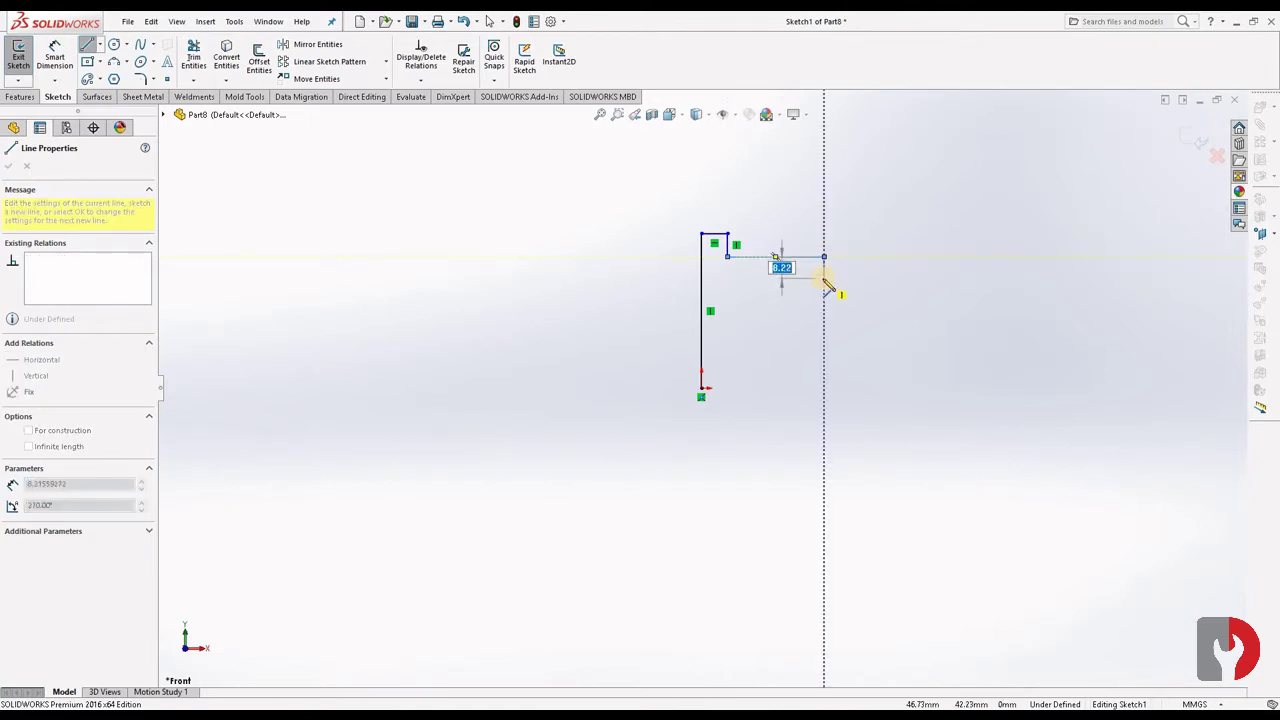
left_click(824, 278)
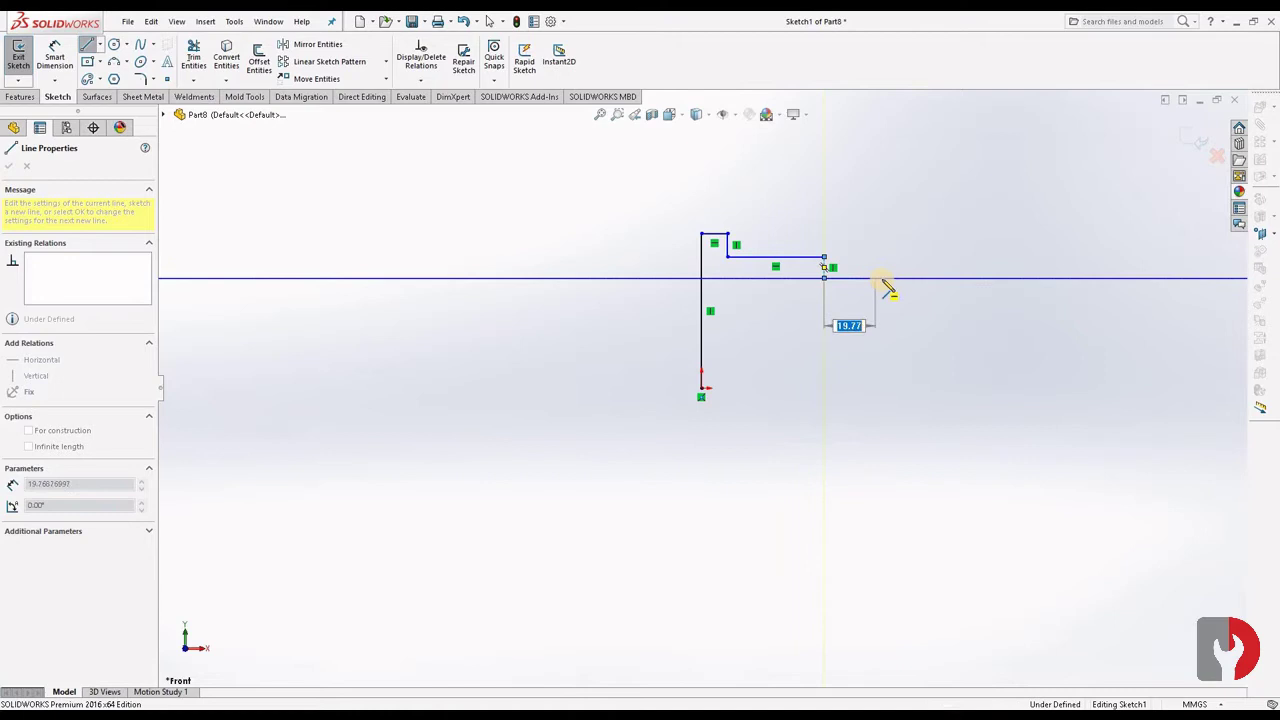
left_click(887, 278)
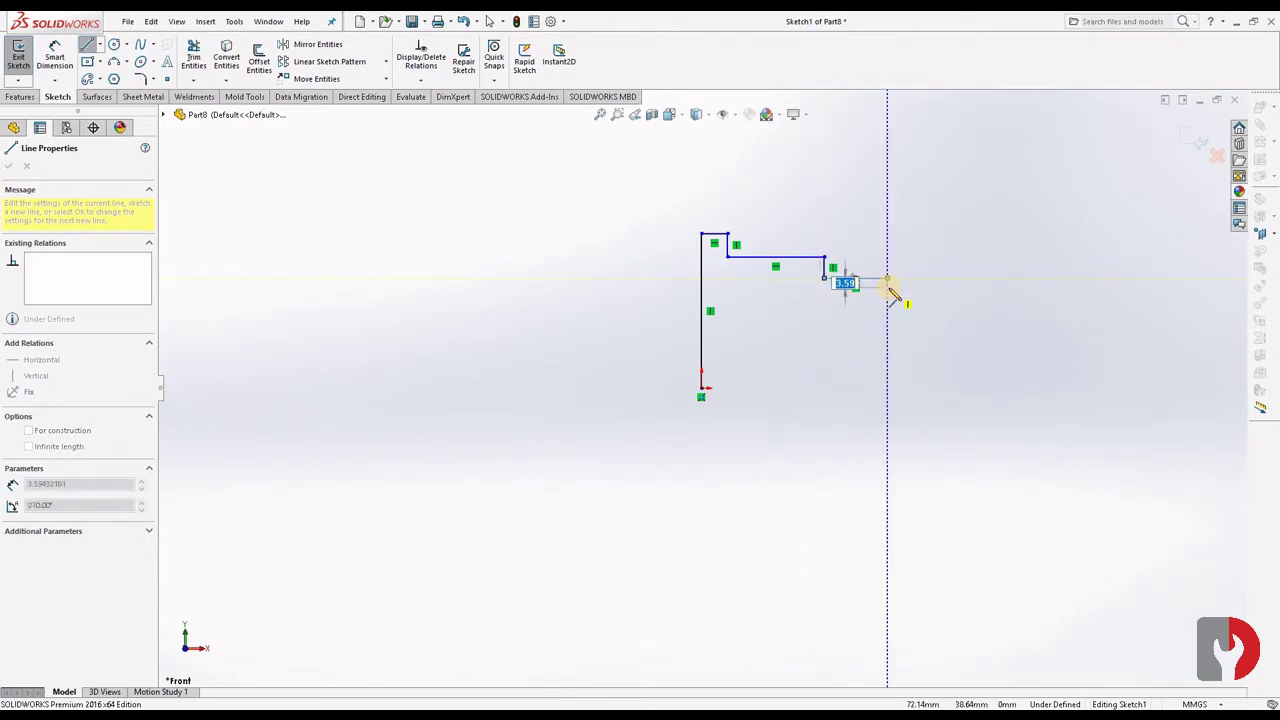
Extend the profile with a short drop into a downward semicircular arc of about 20 mm radius and a horizontal line about 34 mm long.
double_click(889, 290)
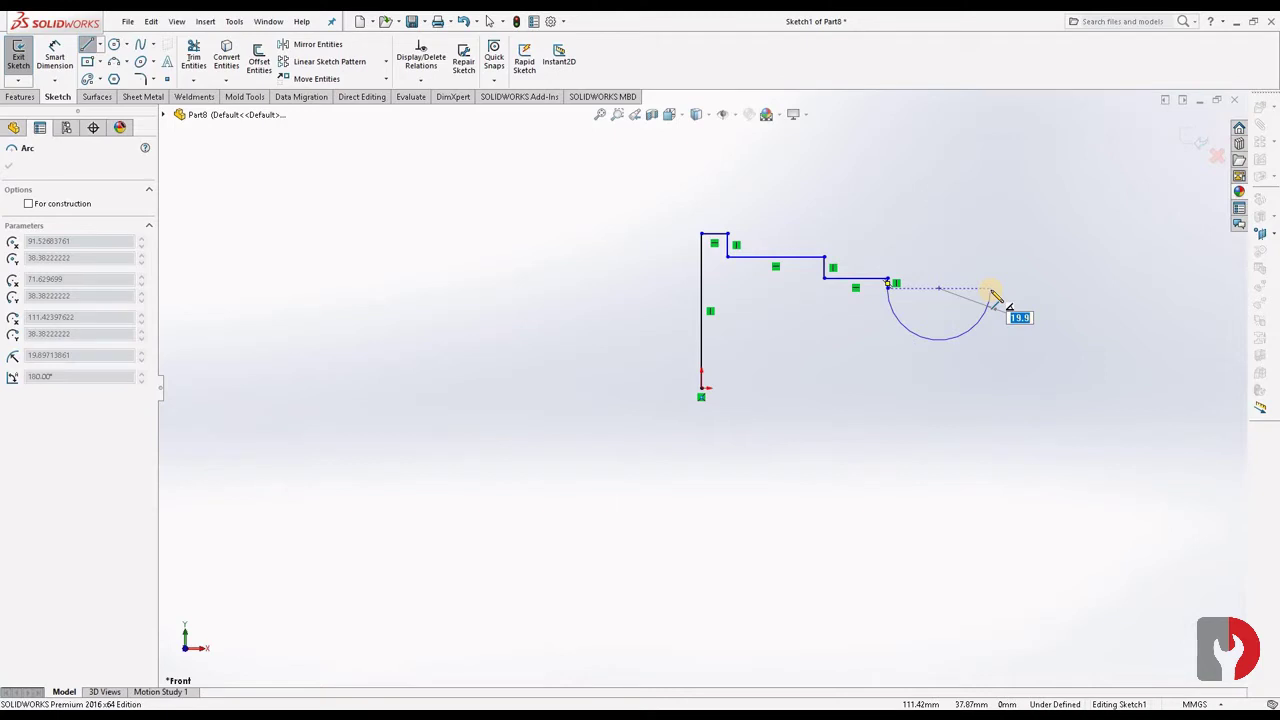
left_click(991, 290)
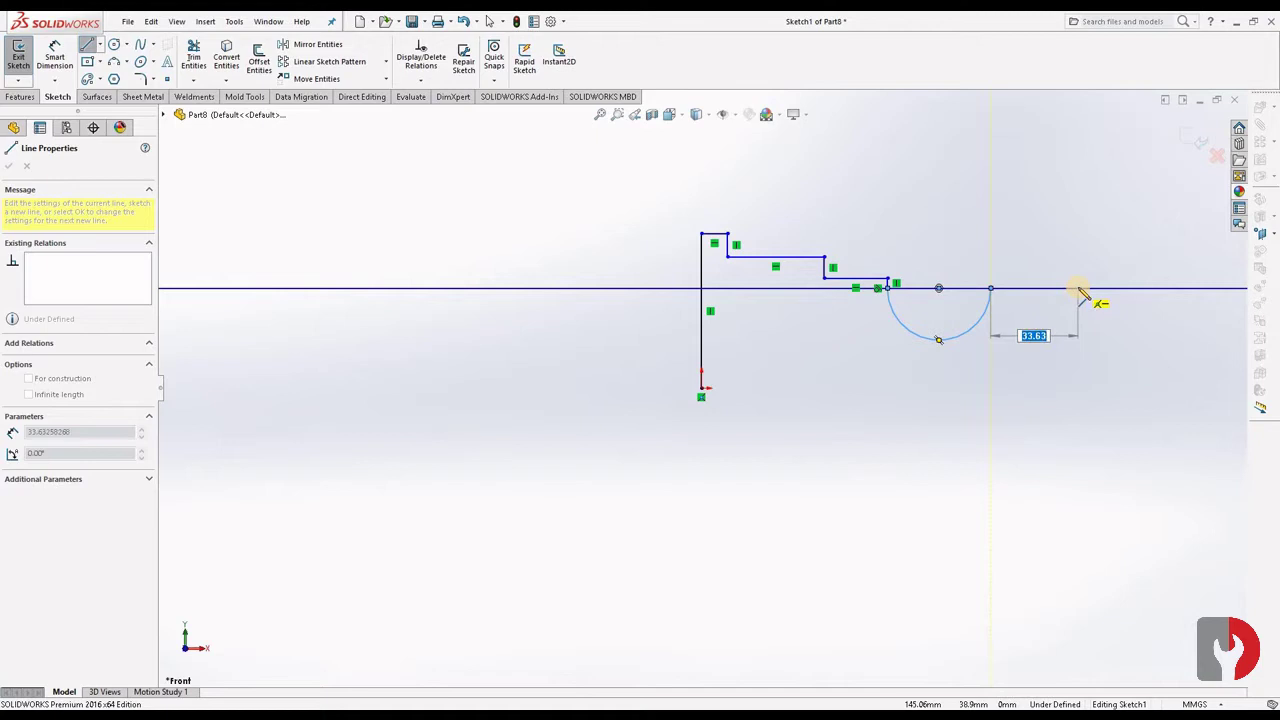
left_click(1078, 289)
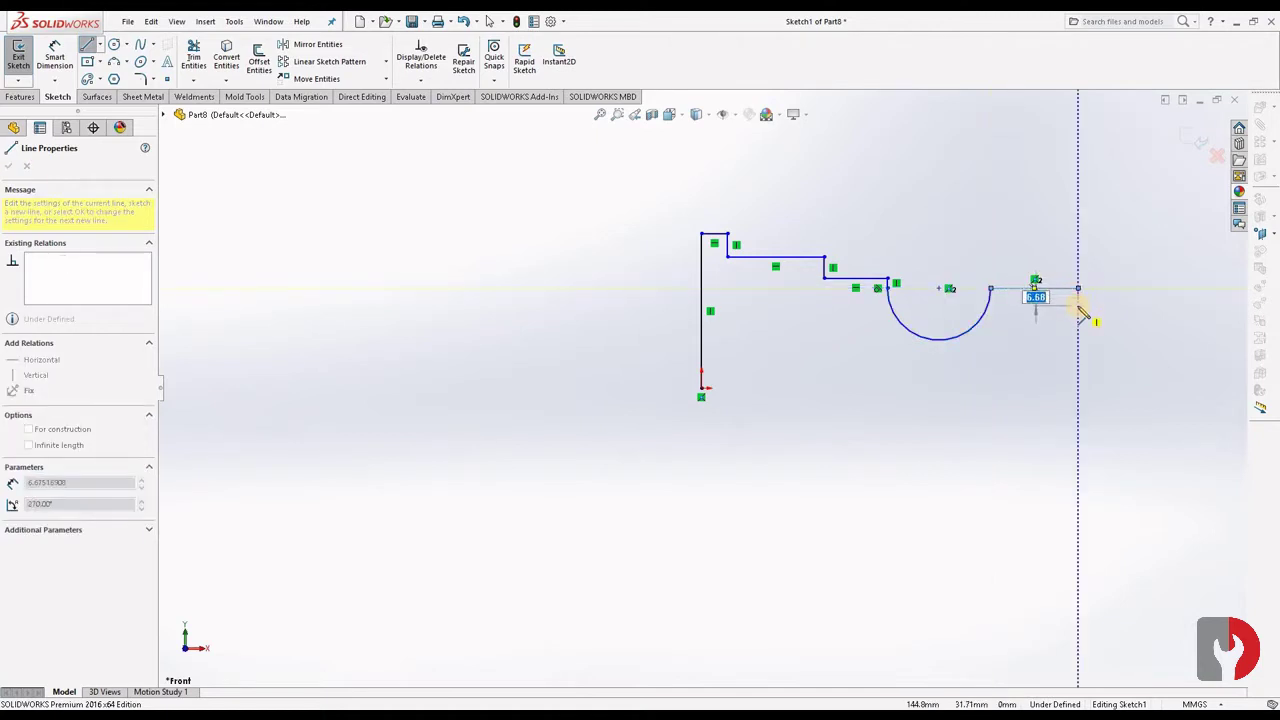
Close the profile with a short drop, a horizontal line about 51 mm long, a vertical line about 33 mm down and a baseline to the origin.
left_click(1078, 302)
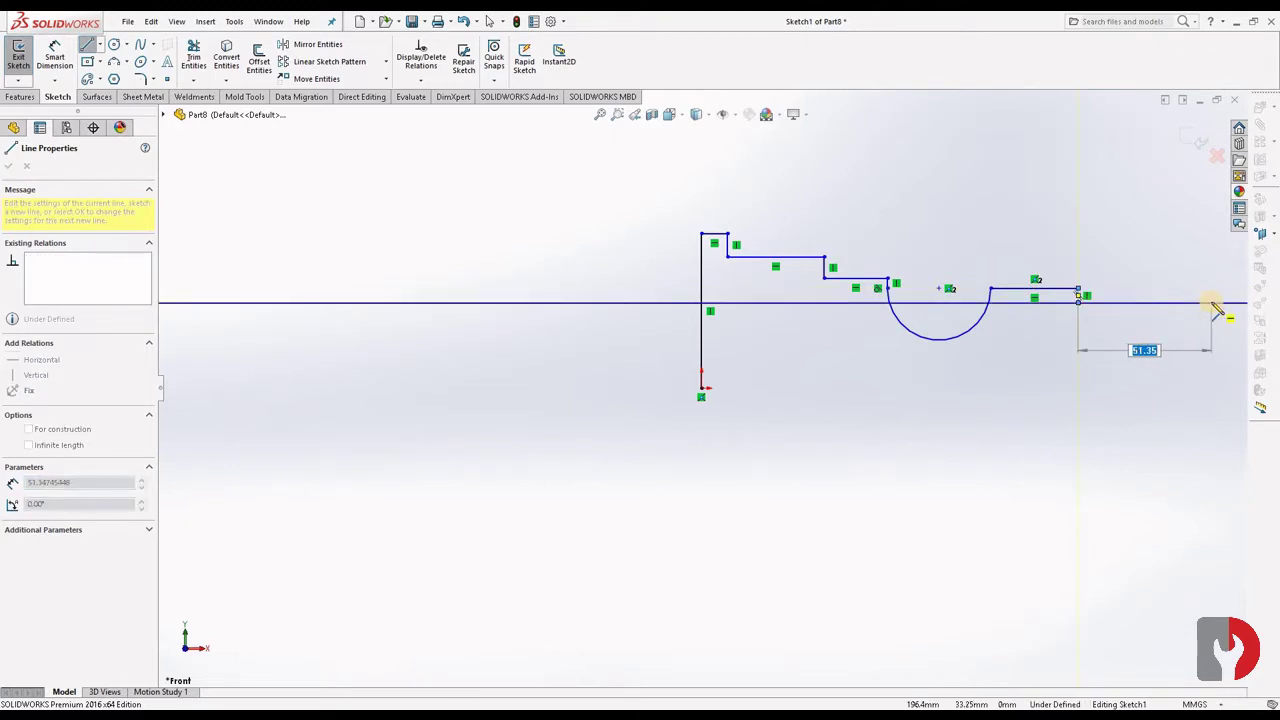
left_click(1212, 302)
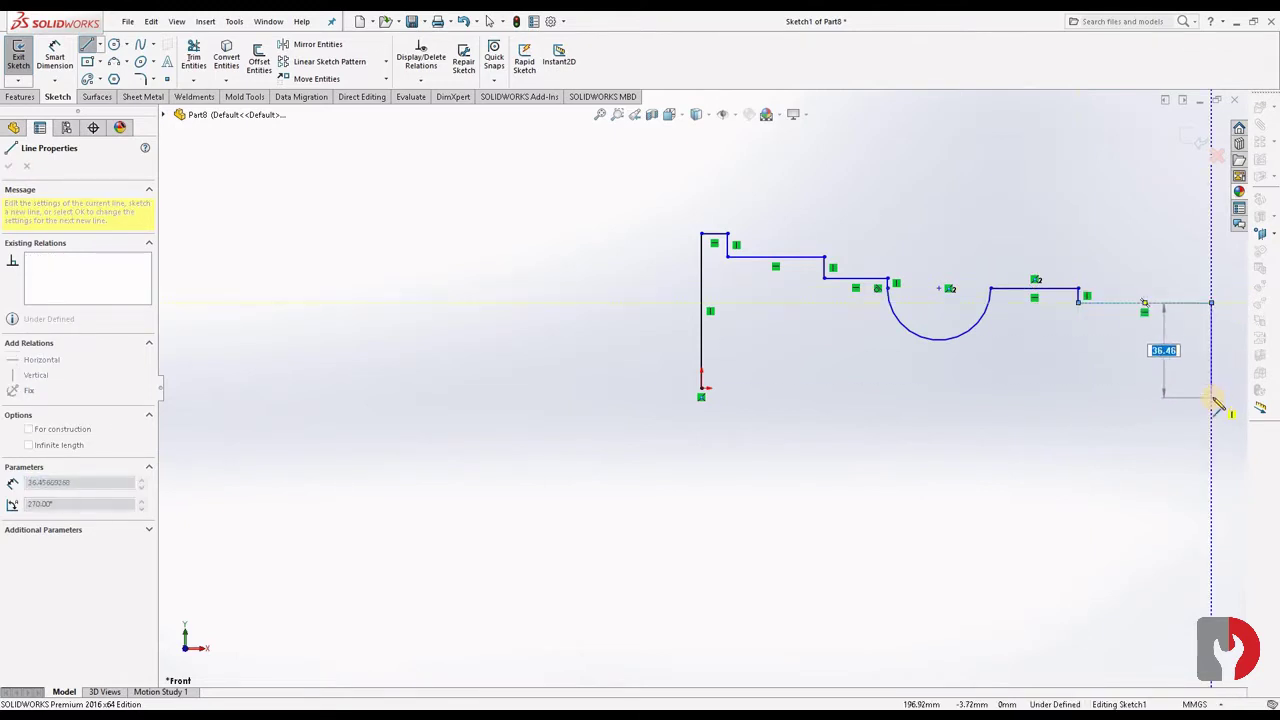
left_click(1212, 388)
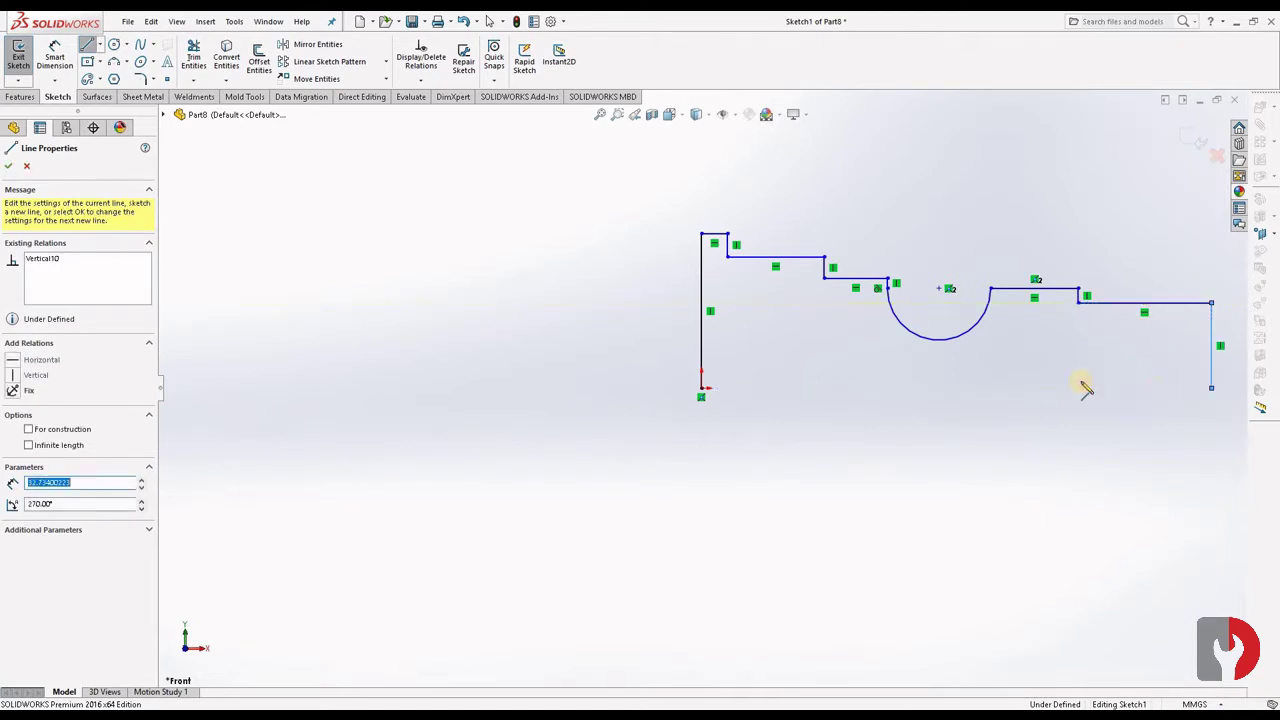
left_click(701, 388)
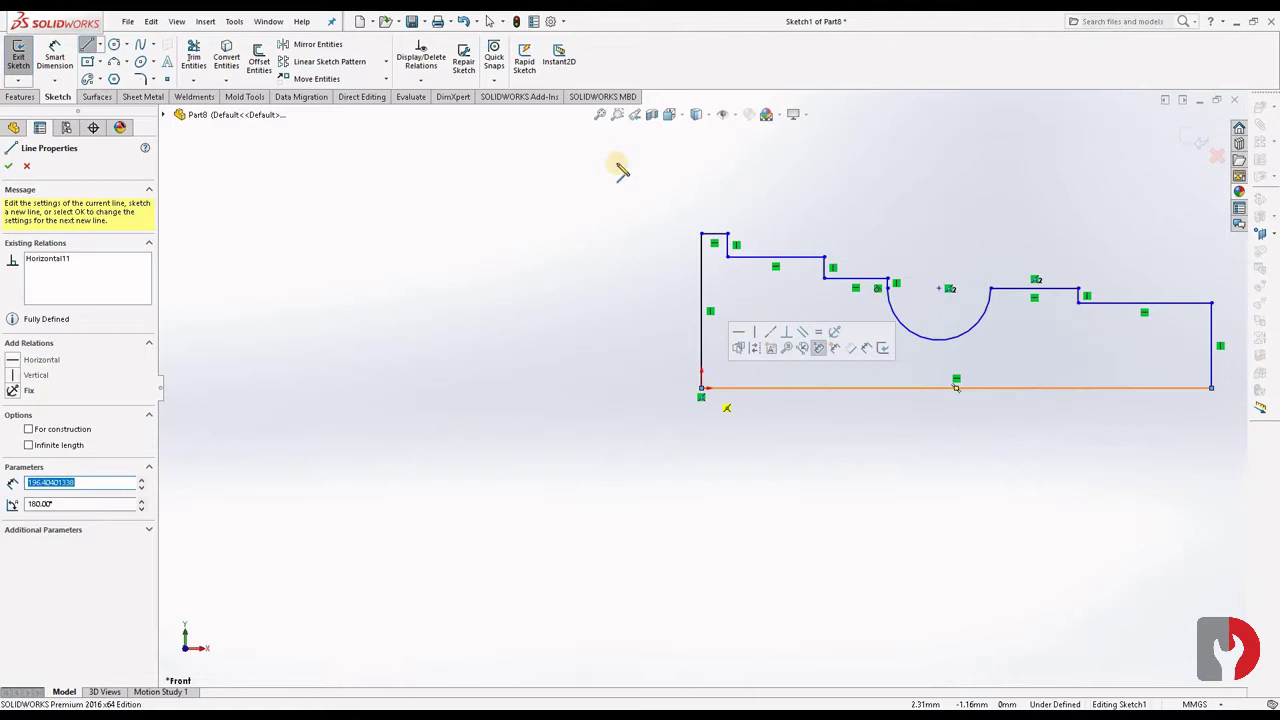
Dimension the profile's left vertical edge at 45 mm.
left_click(55, 57)
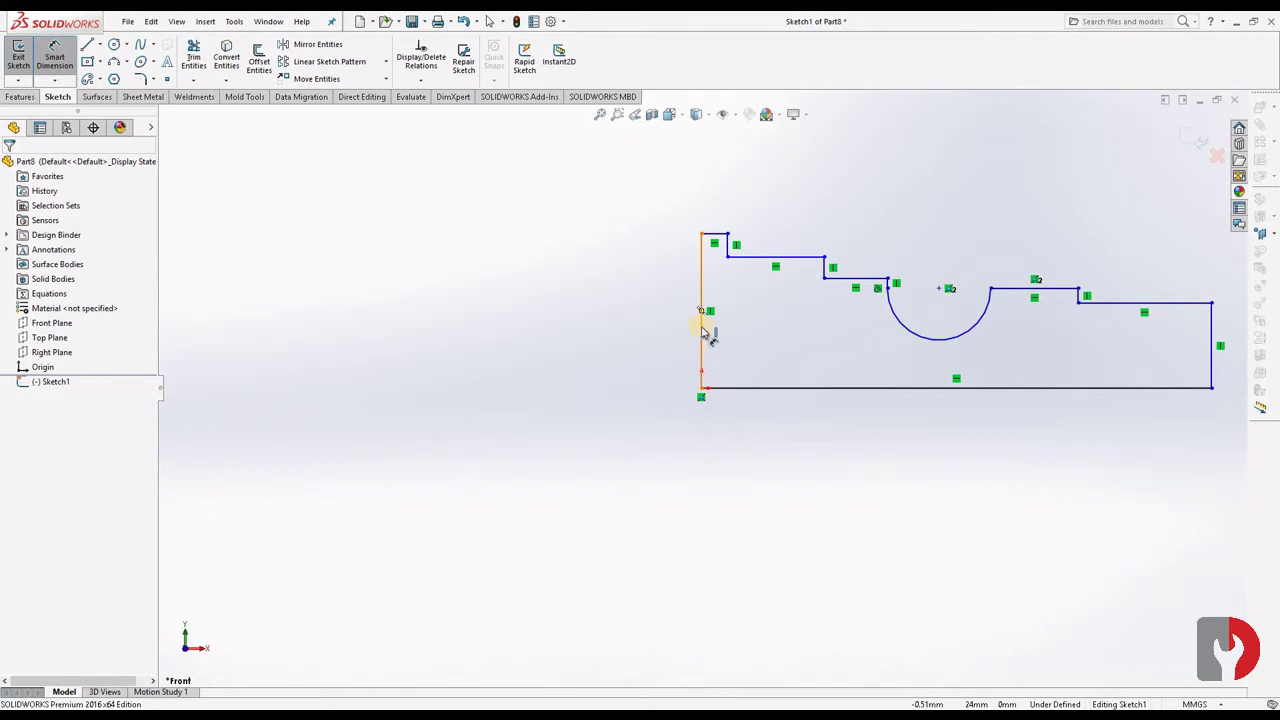
left_click(688, 337)
left_click(598, 325)
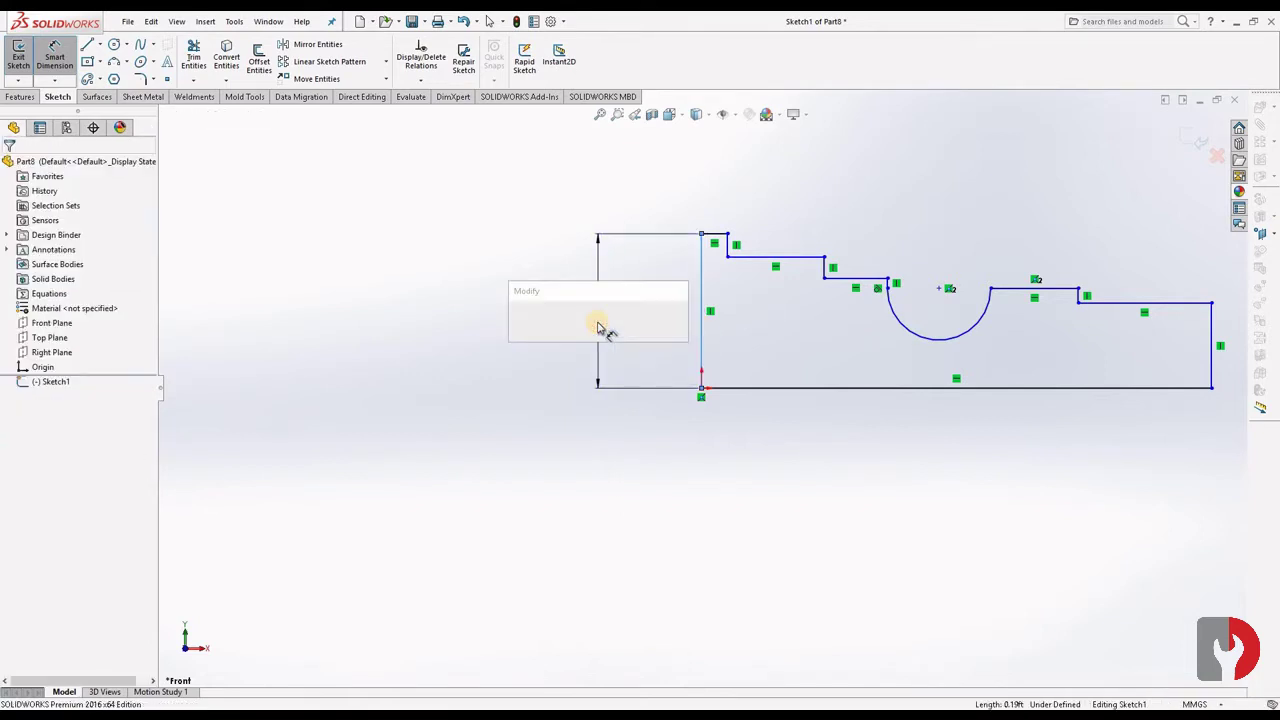
type("45")
key("Return")
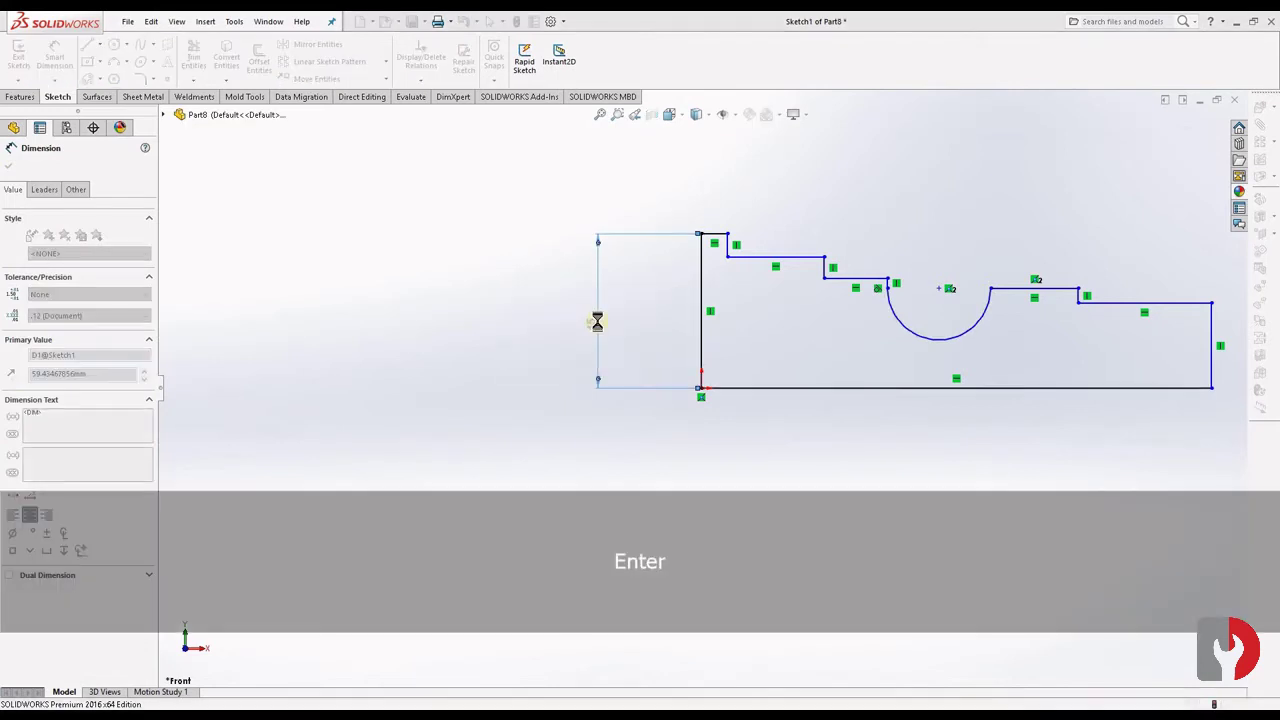
Dimension the height from the baseline to the second step's horizontal line at 39 mm.
left_click(772, 262)
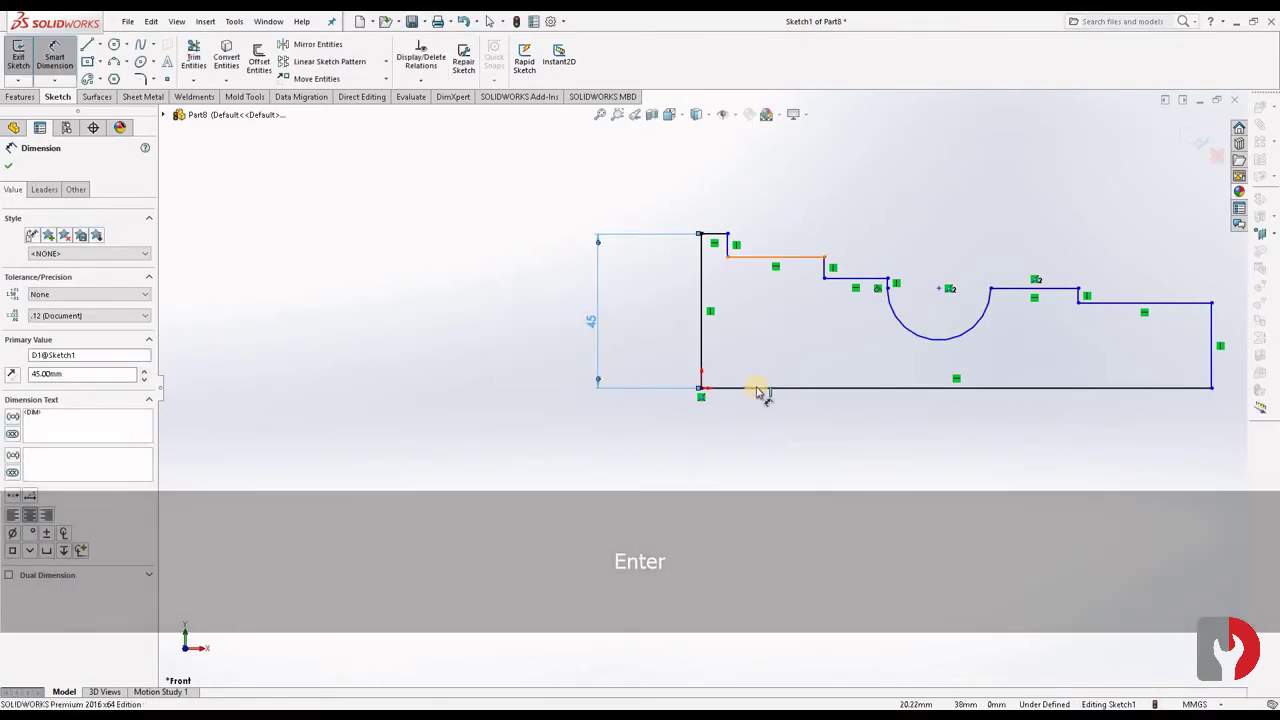
left_click(760, 388)
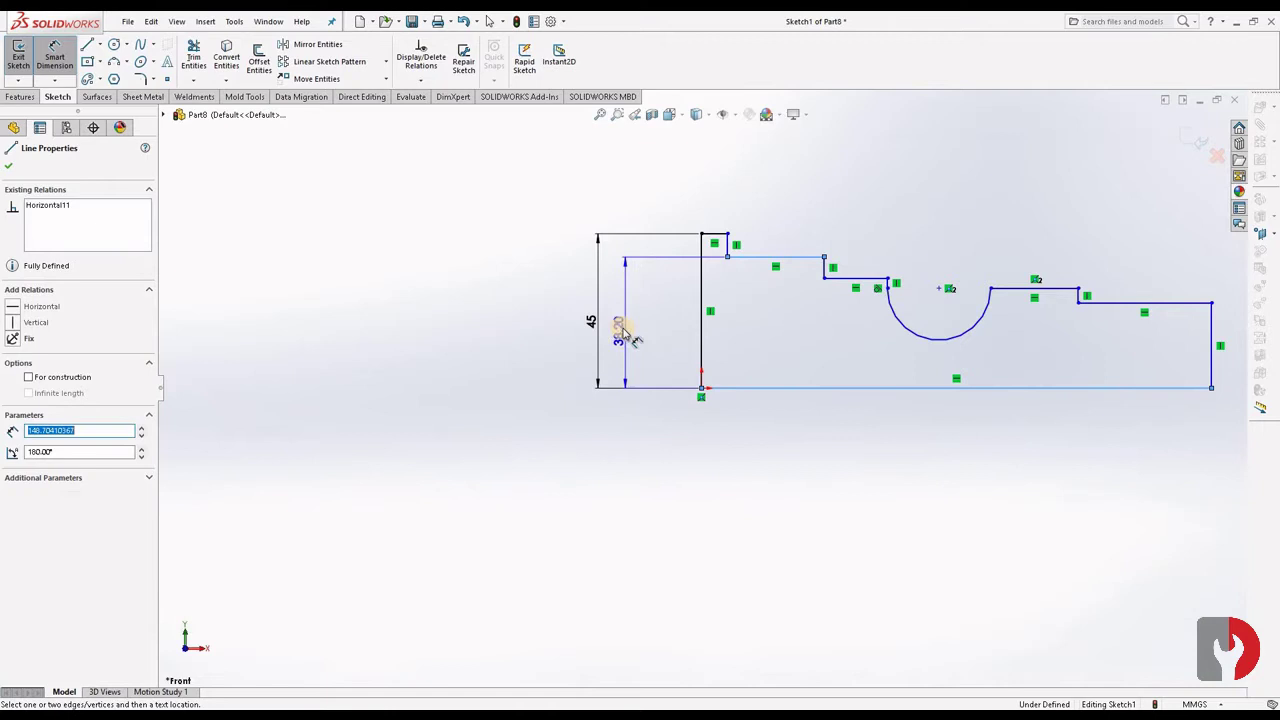
left_click(622, 333)
type("39")
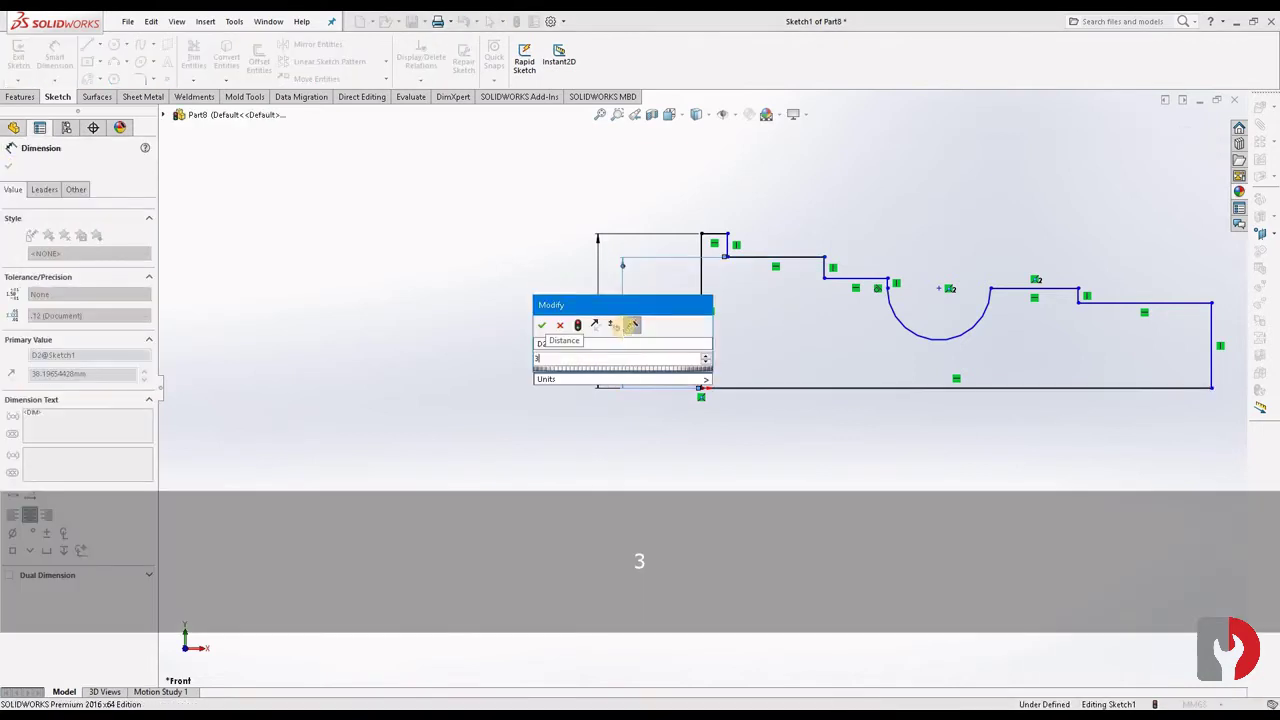
key("Return")
Dimension the height from the baseline to the horizontal line just before the arc at 38 mm.
left_click(845, 275)
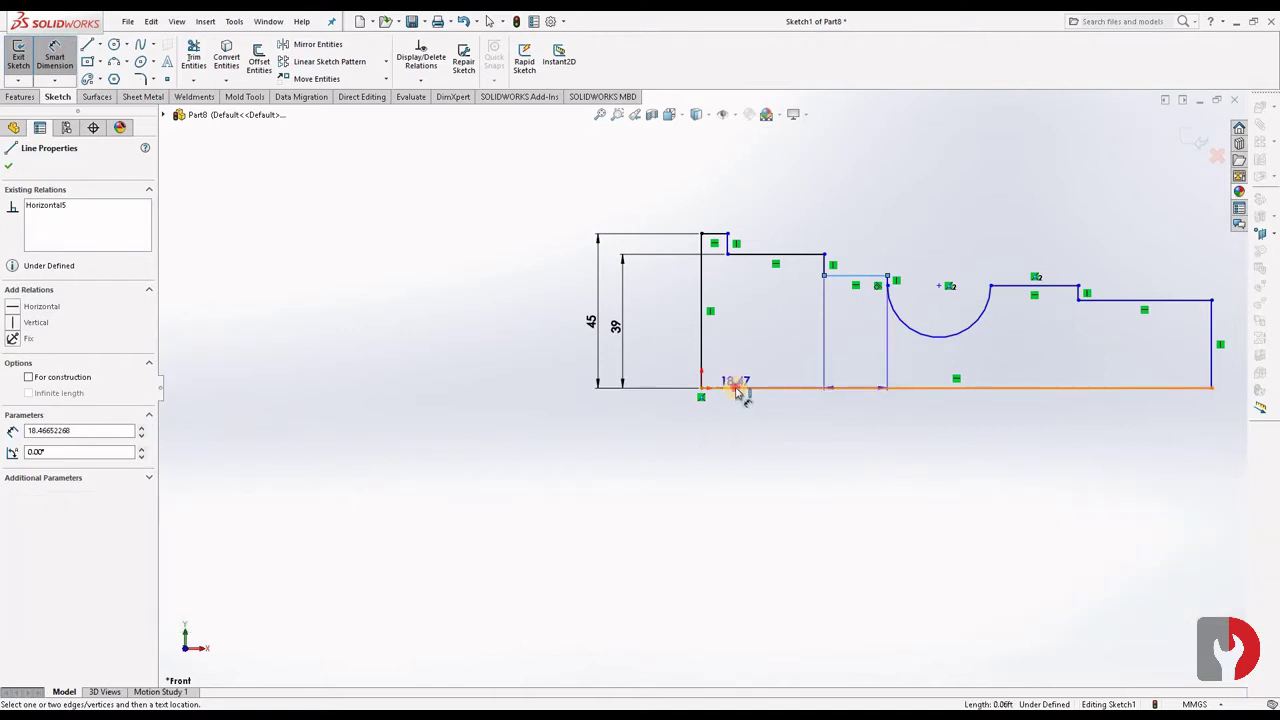
left_click(737, 388)
left_click(658, 340)
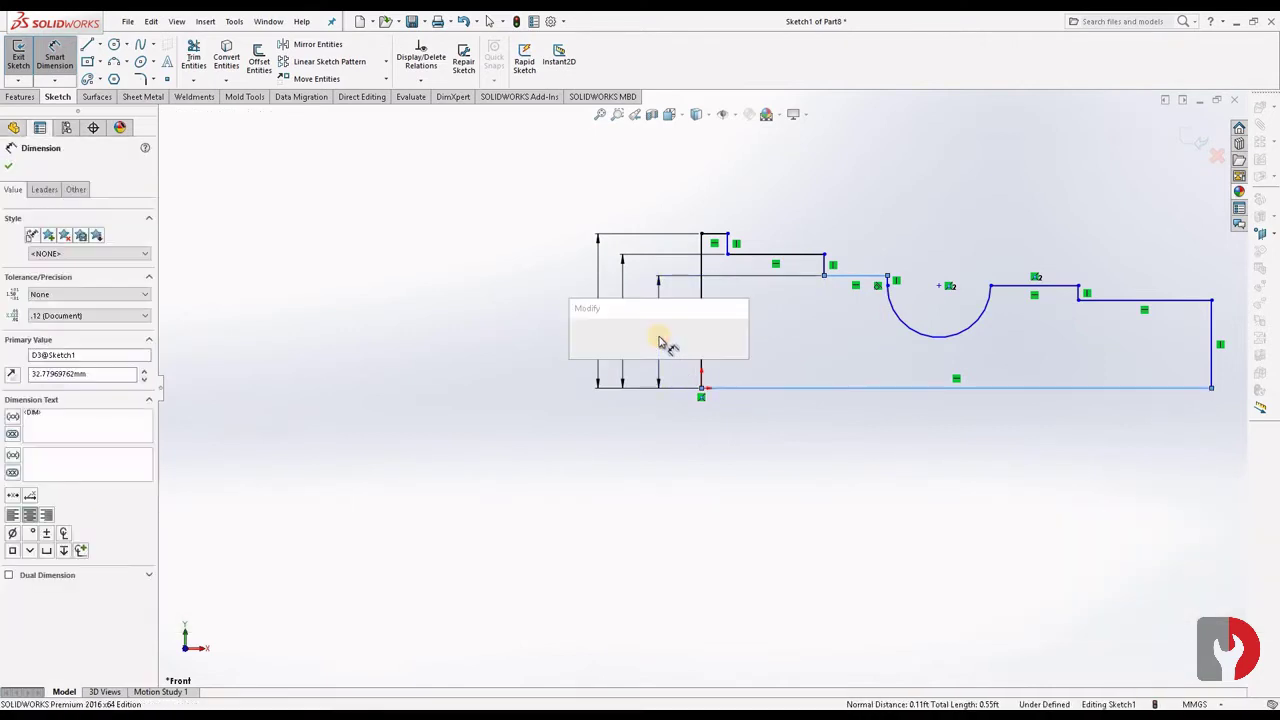
type("38")
key("Return")
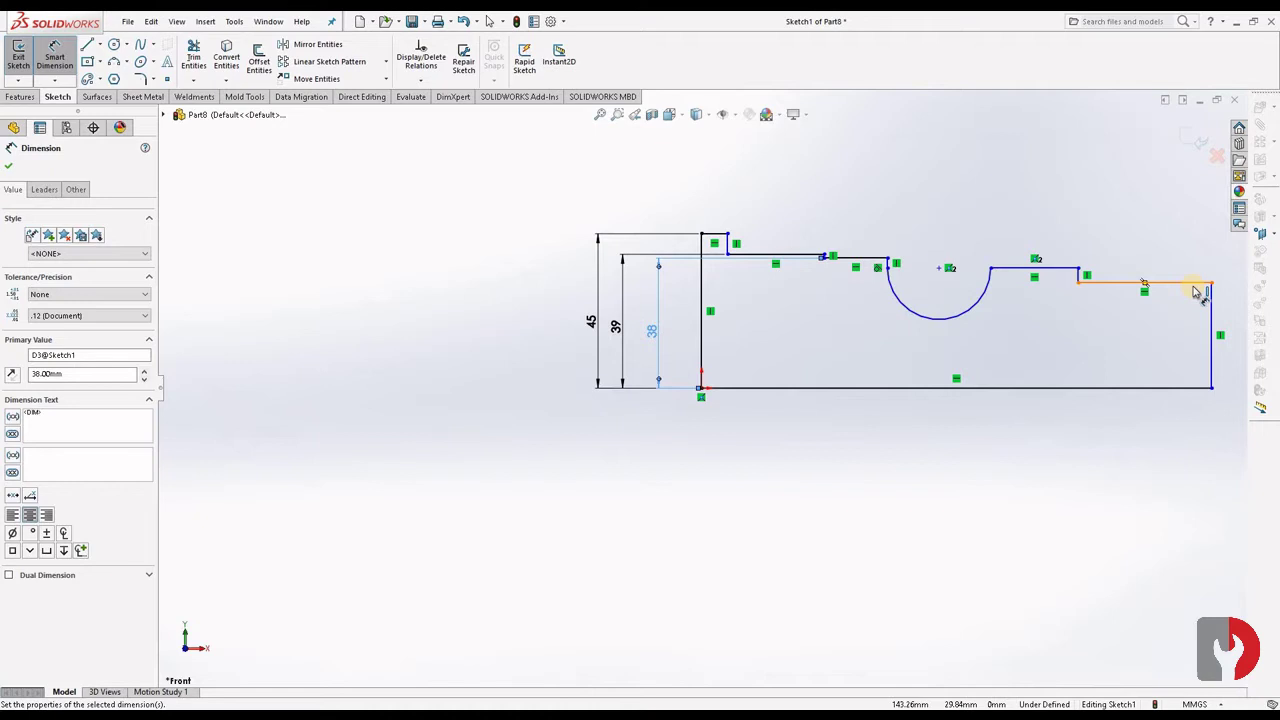
Dimension the height from the baseline to the last, lowest step's horizontal line at 32.5 mm.
left_click(1172, 284)
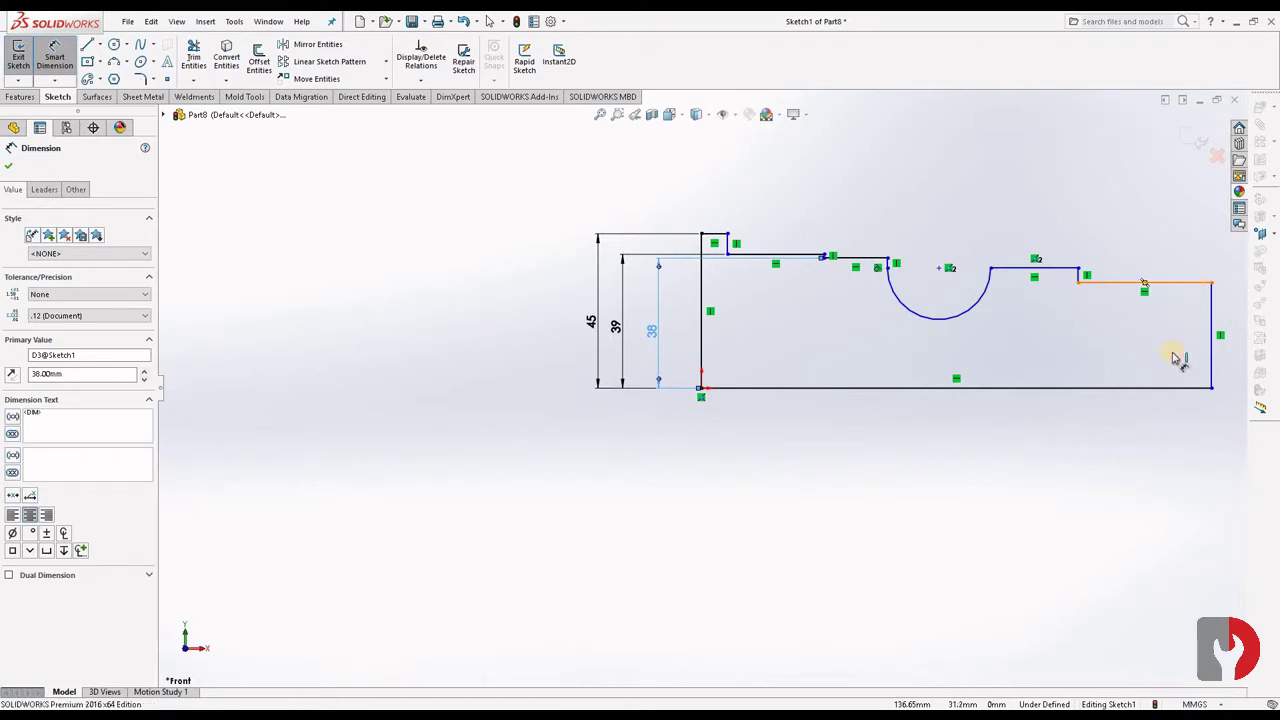
left_click(1160, 387)
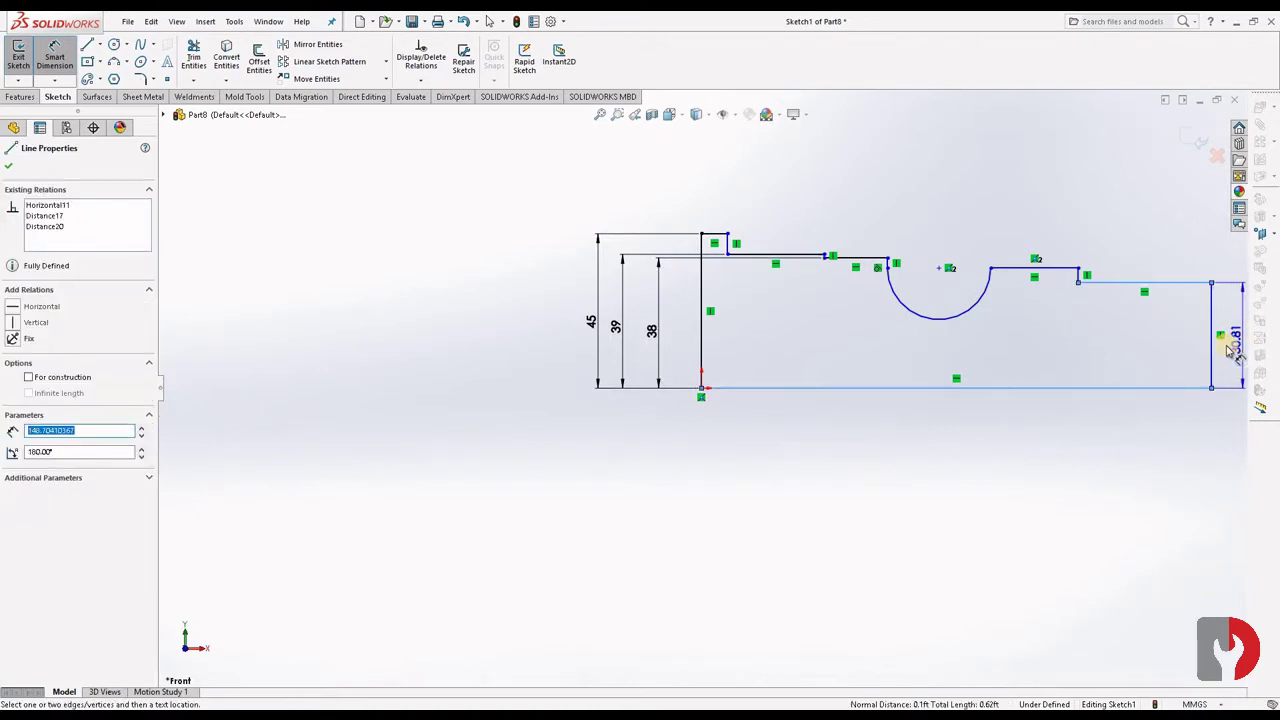
scroll(1100, 360, "up", 3)
scroll(1030, 368, "down", 3)
scroll(1015, 368, "down", 2)
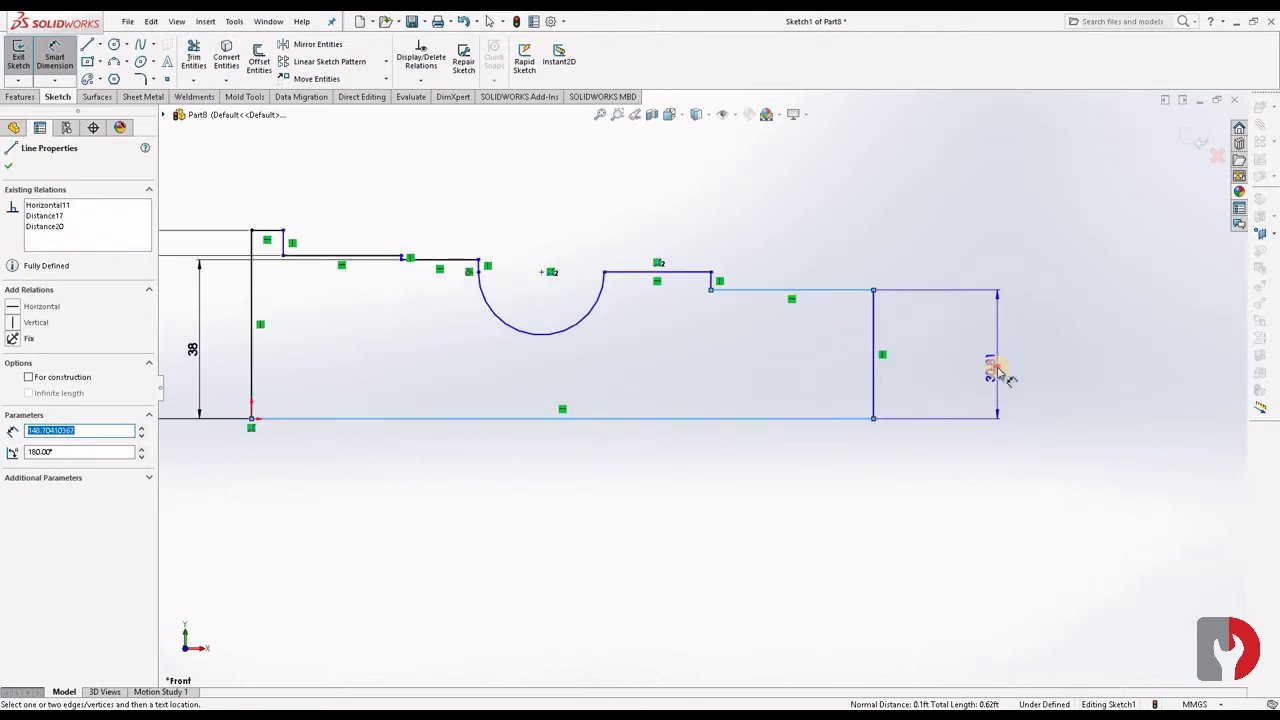
left_click(997, 372)
type("32")
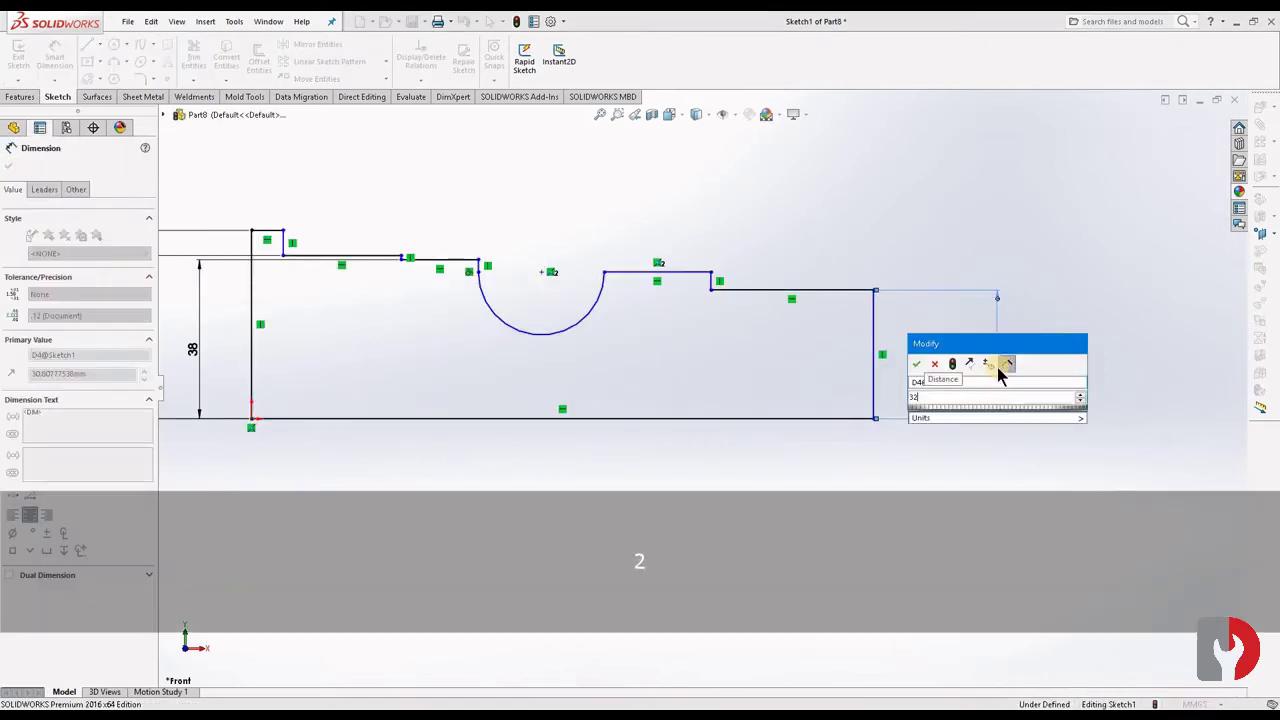
type(".5")
key("Return")
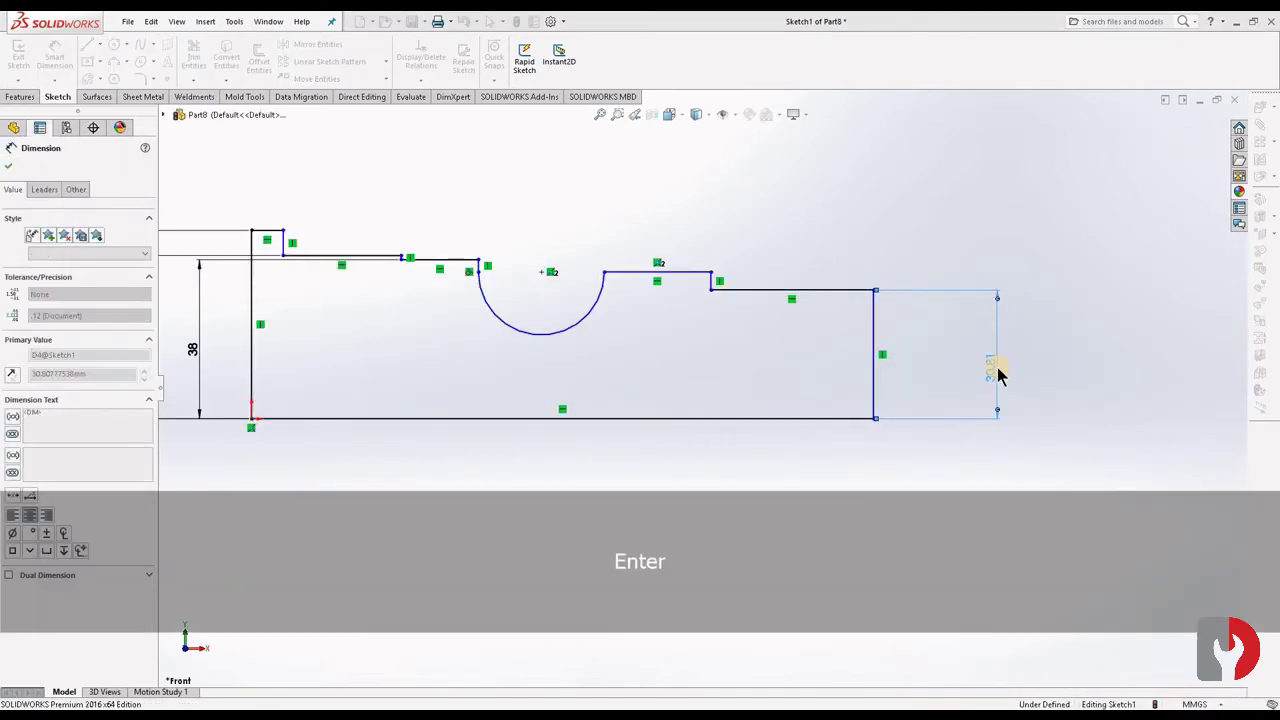
Dimension the height from the baseline to the horizontal line just after the arc at 36 mm.
left_click(675, 273)
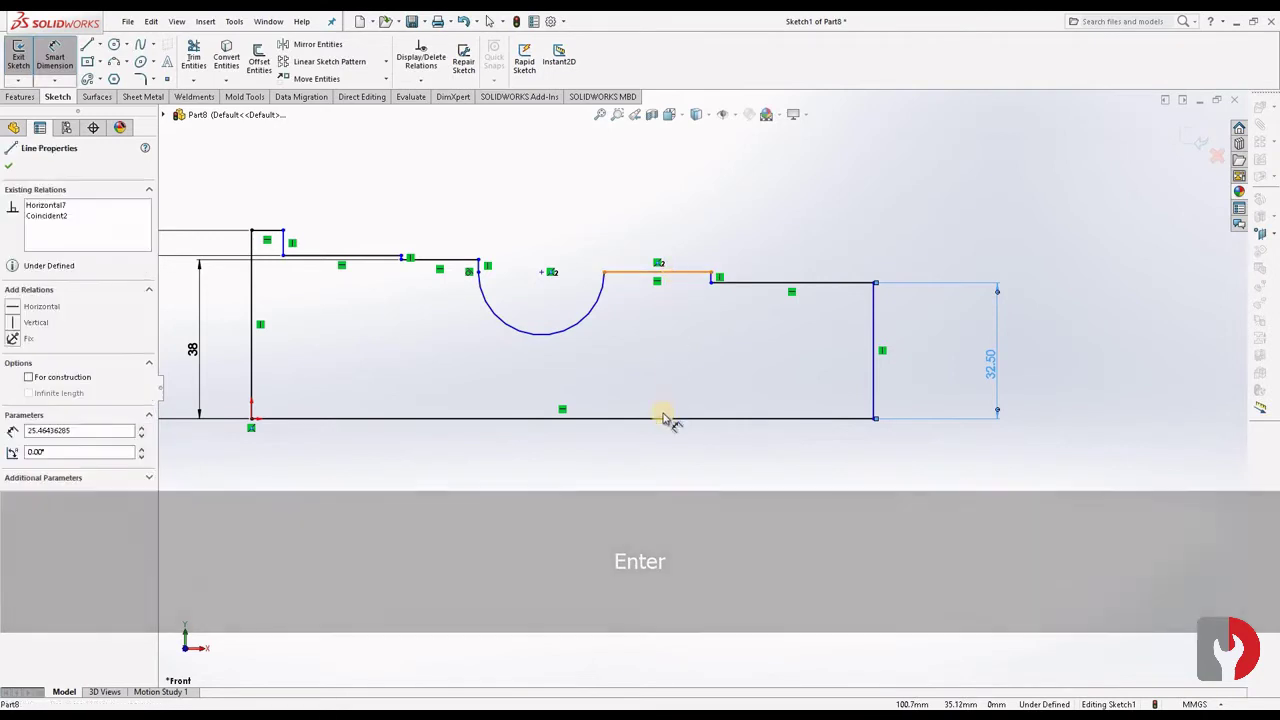
left_click(663, 414)
left_click(1080, 345)
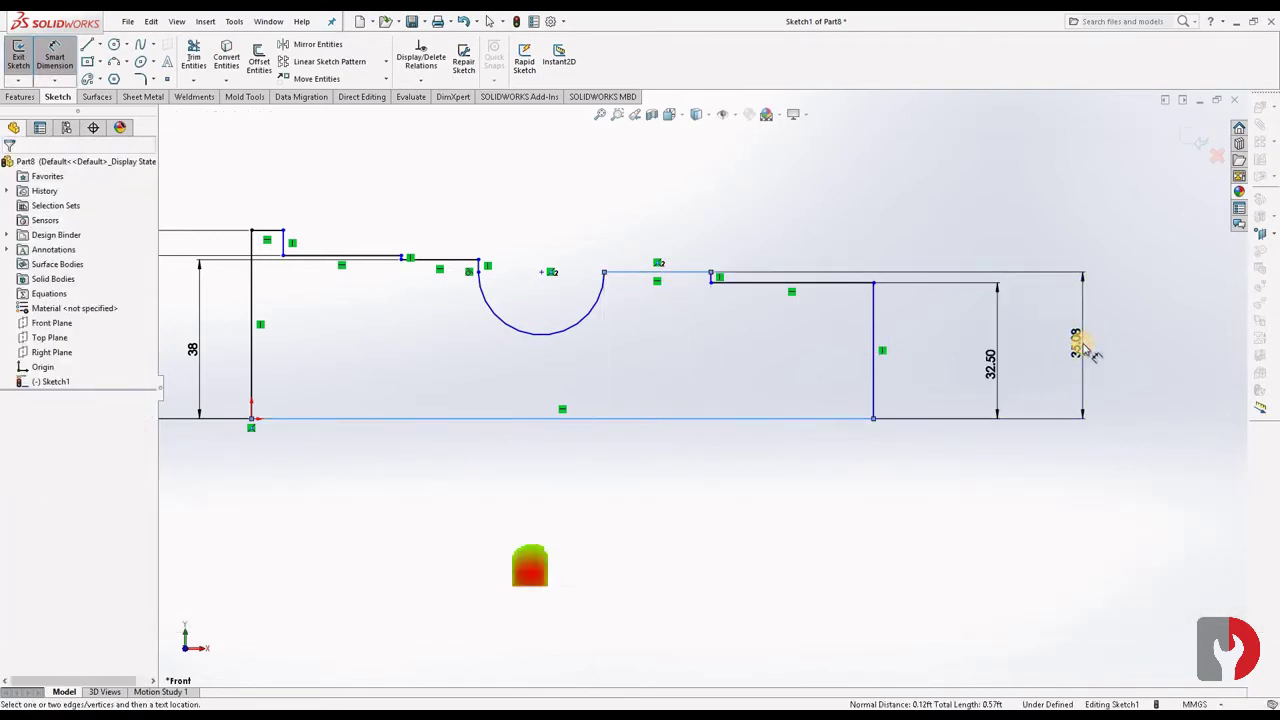
type("36")
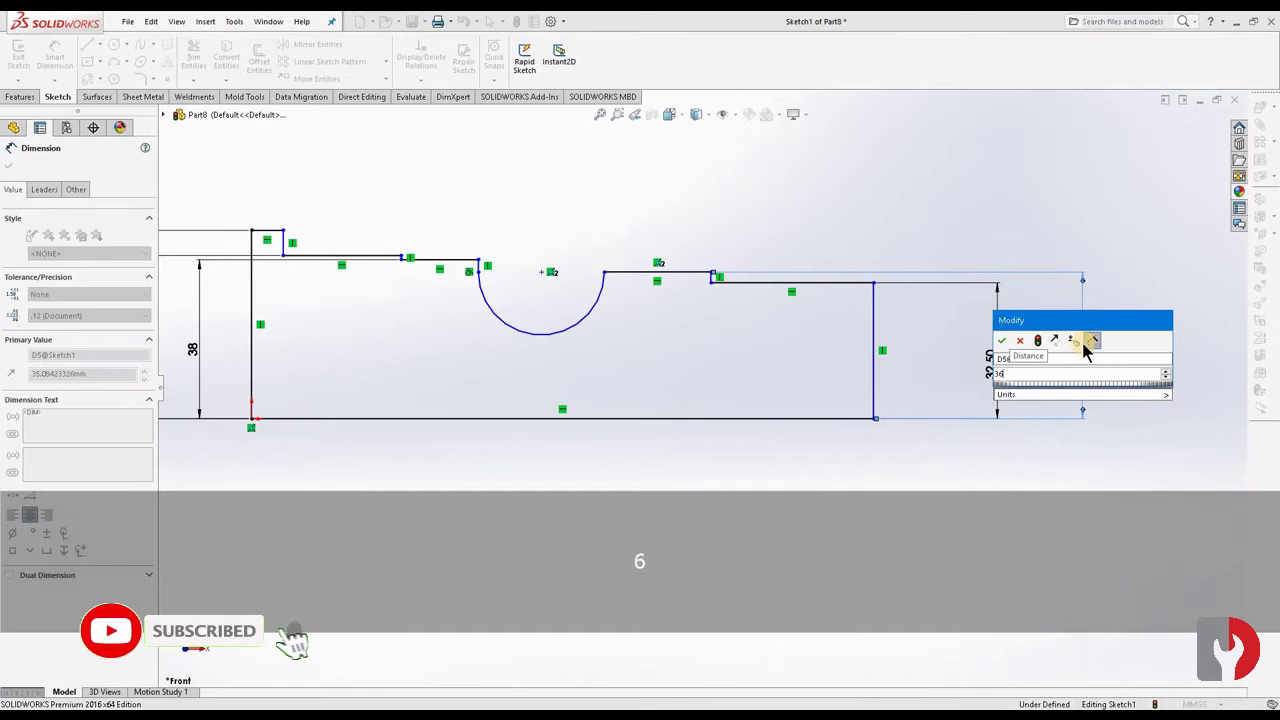
key("Return")
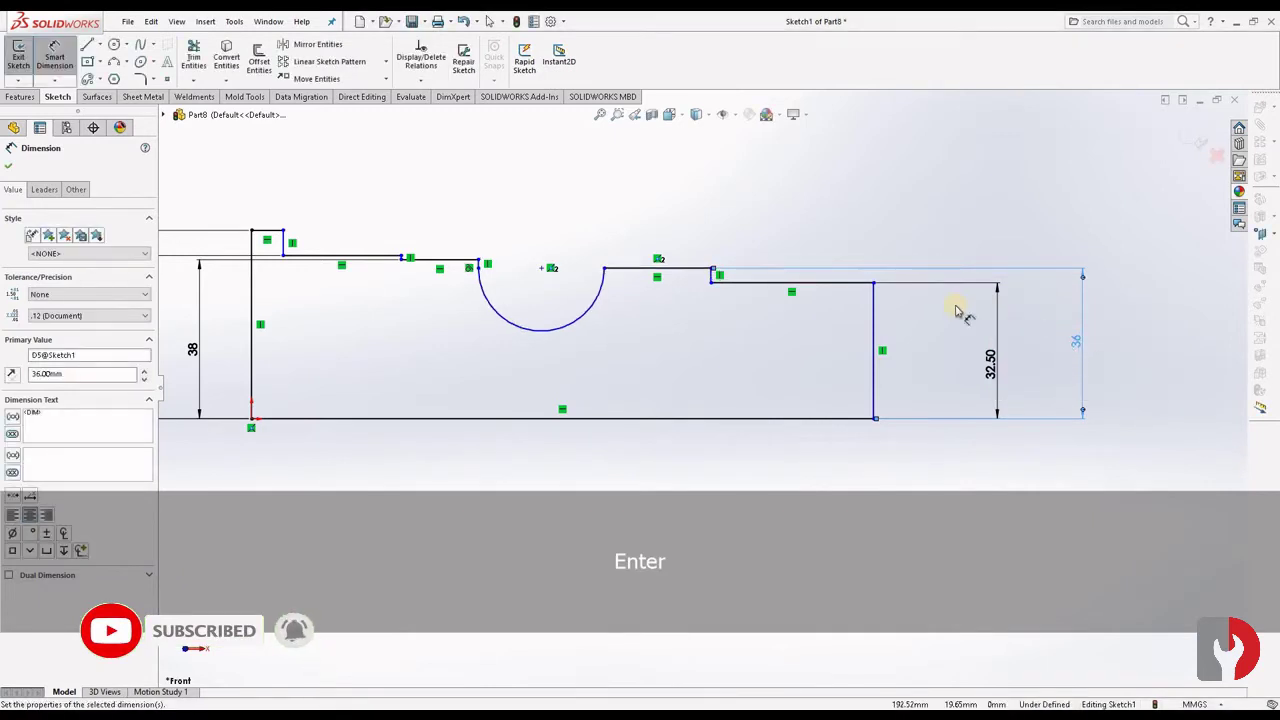
Dimension the length of the last step's horizontal line at 32 mm, placing the dimension below the baseline.
left_click(757, 283)
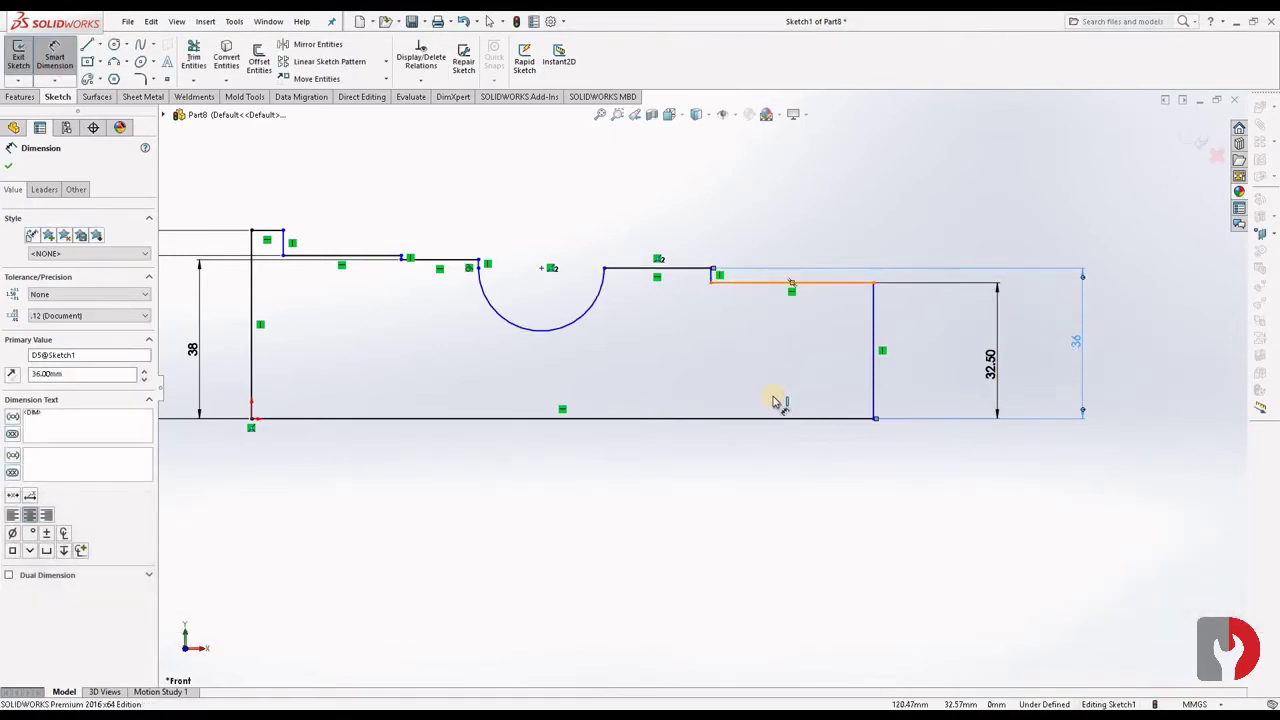
left_click(766, 457)
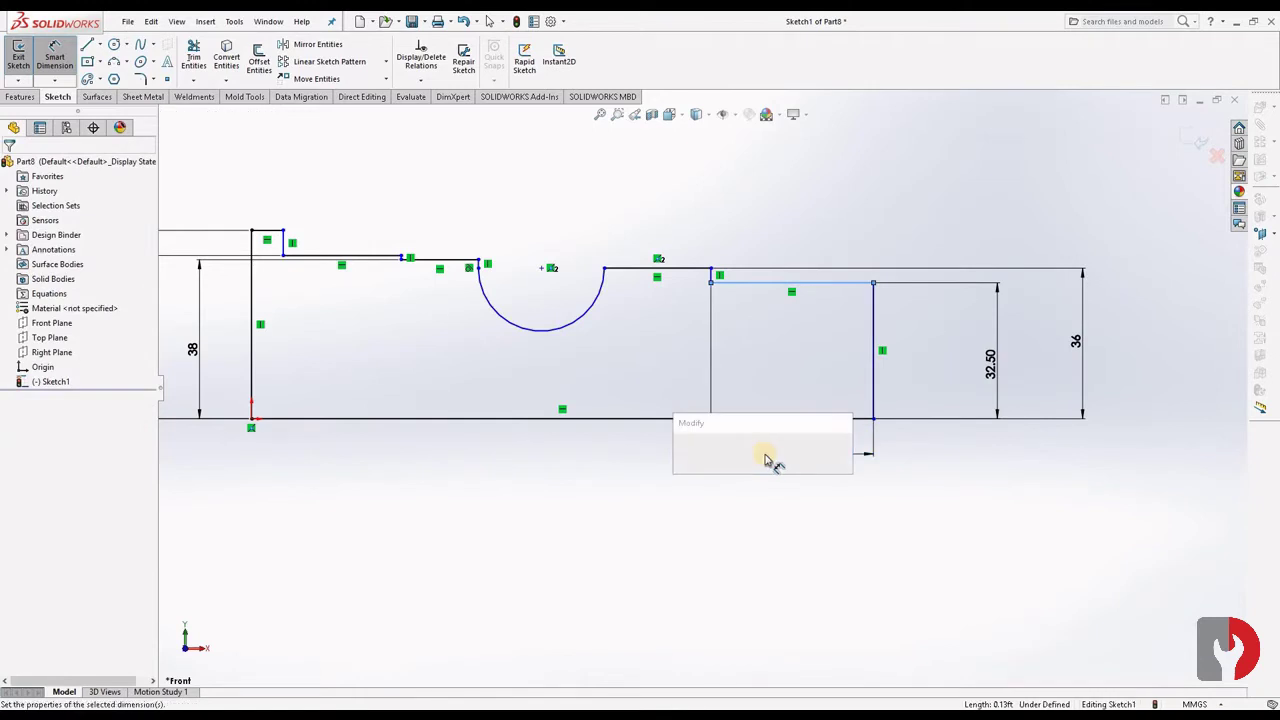
type("3")
key("Return")
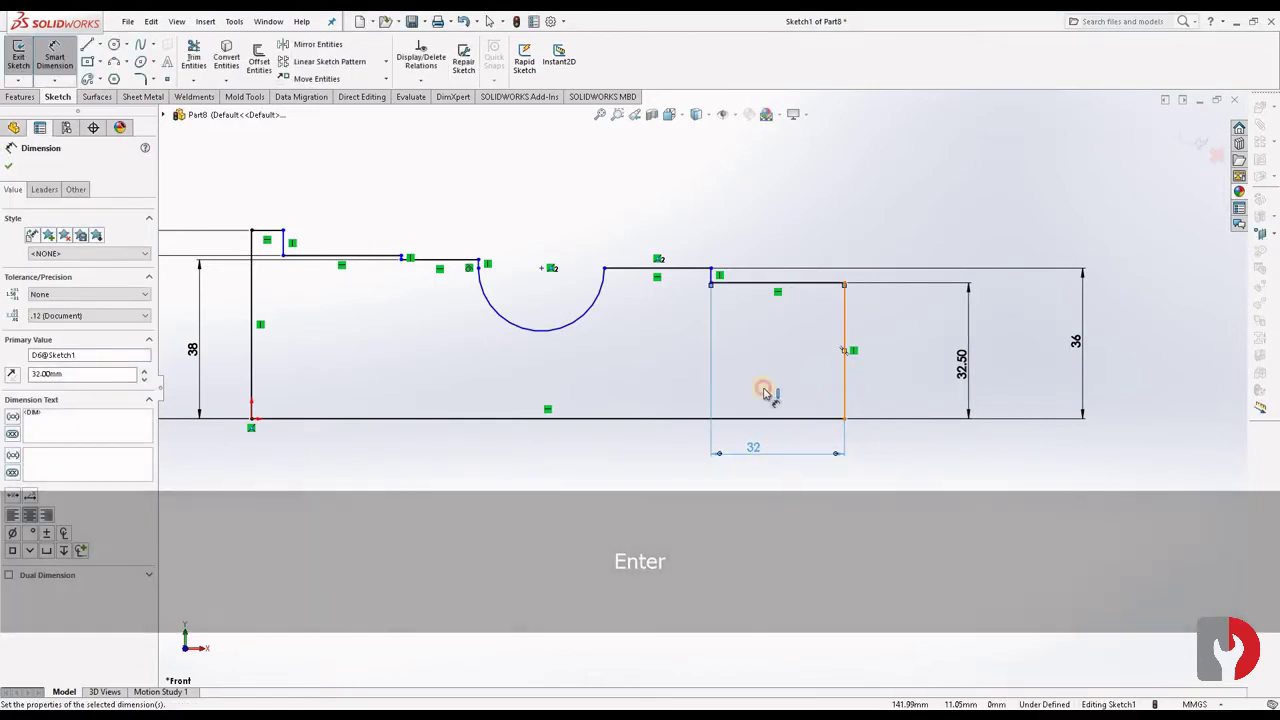
Dimension the overall length between the profile's left and right vertical edges at 163 mm.
left_click(844, 378)
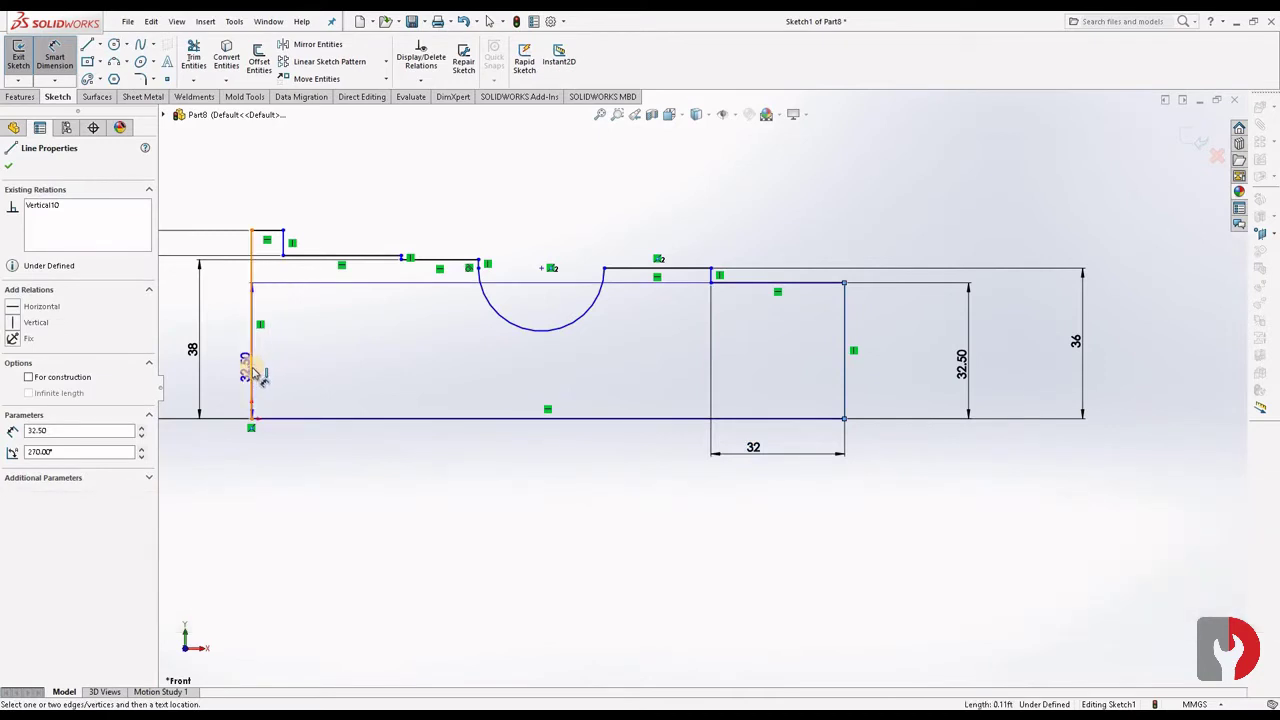
left_click(252, 372)
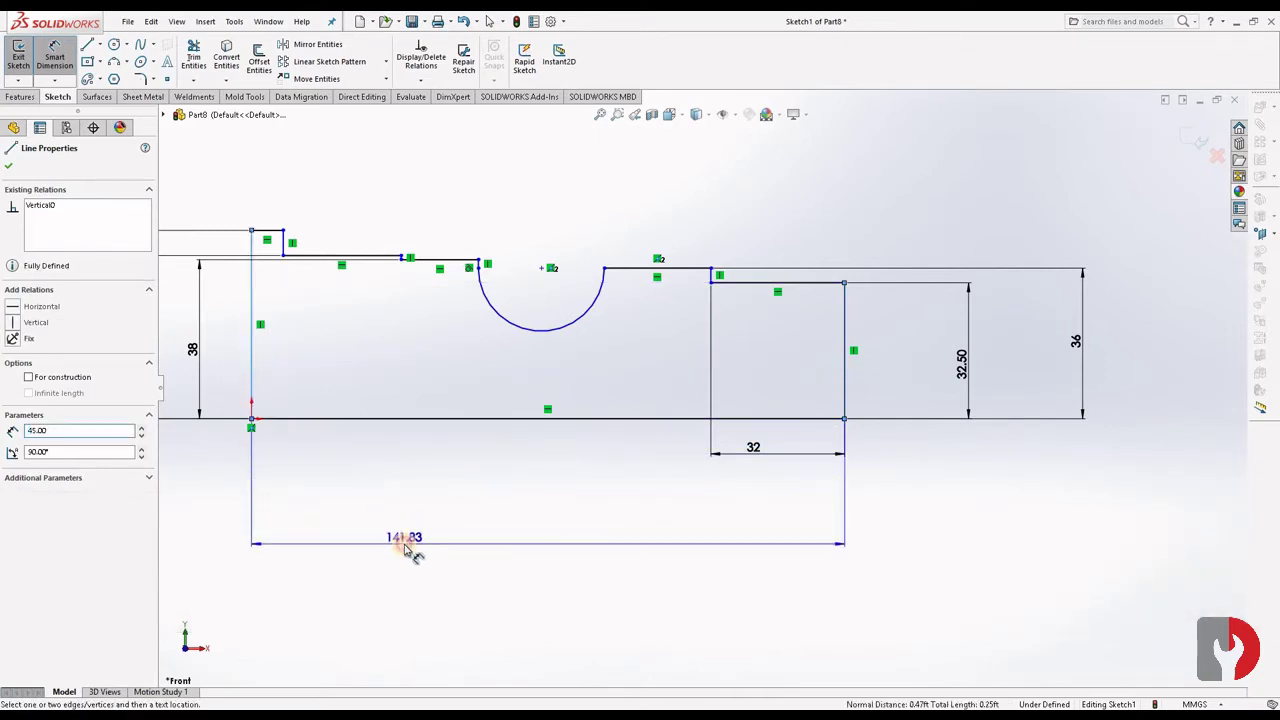
left_click(408, 548)
type("163")
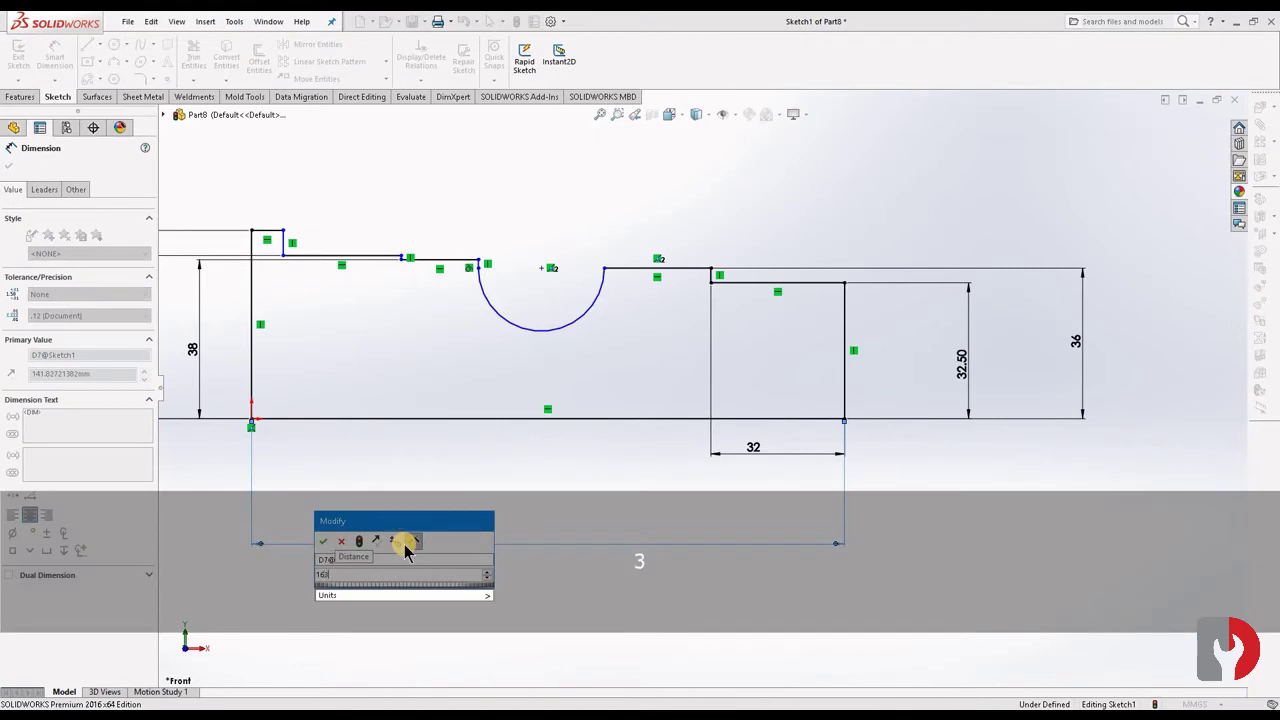
key("Return")
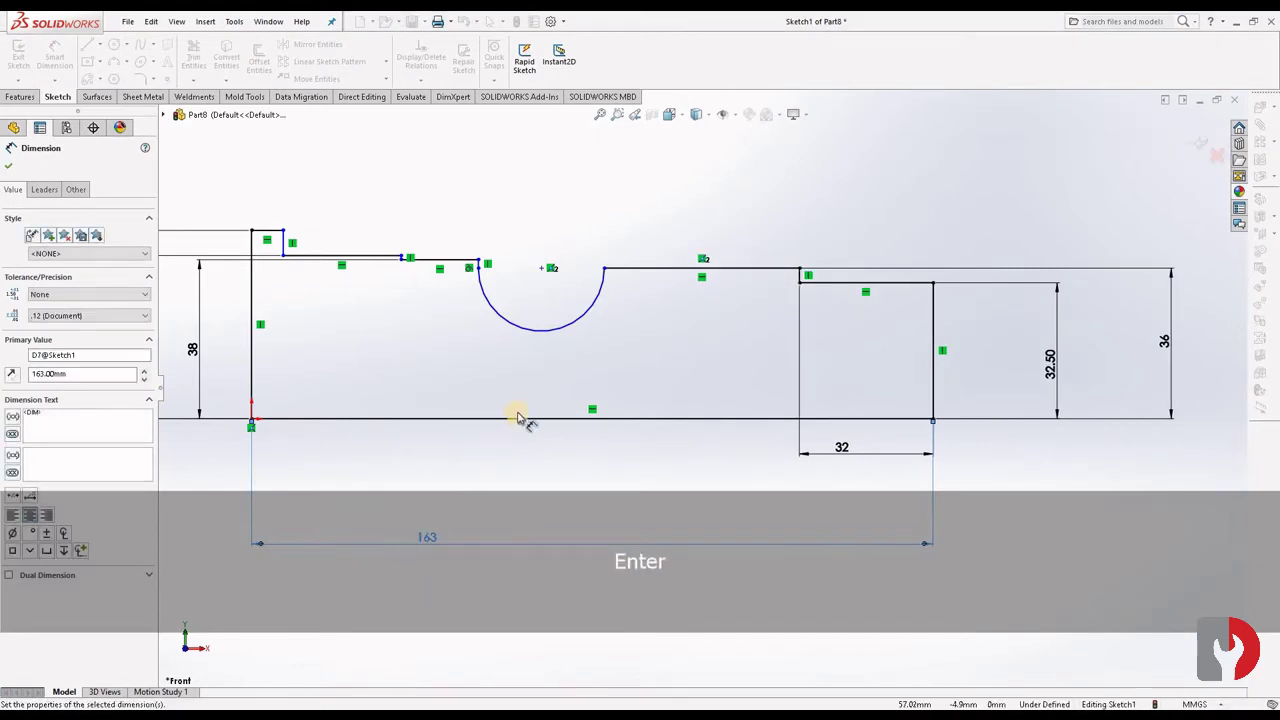
Dimension the horizontal distance from the arc's right endpoint to the profile's right vertical edge at 80 mm.
left_click(604, 269)
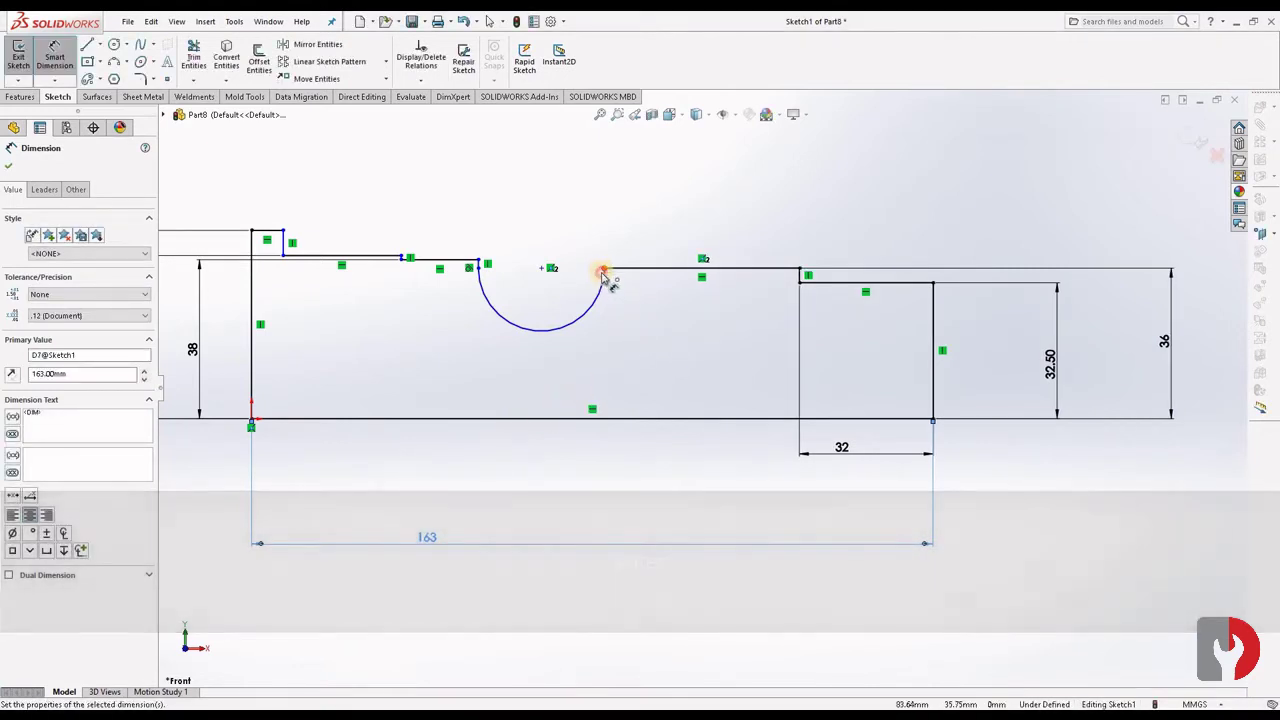
left_click(934, 368)
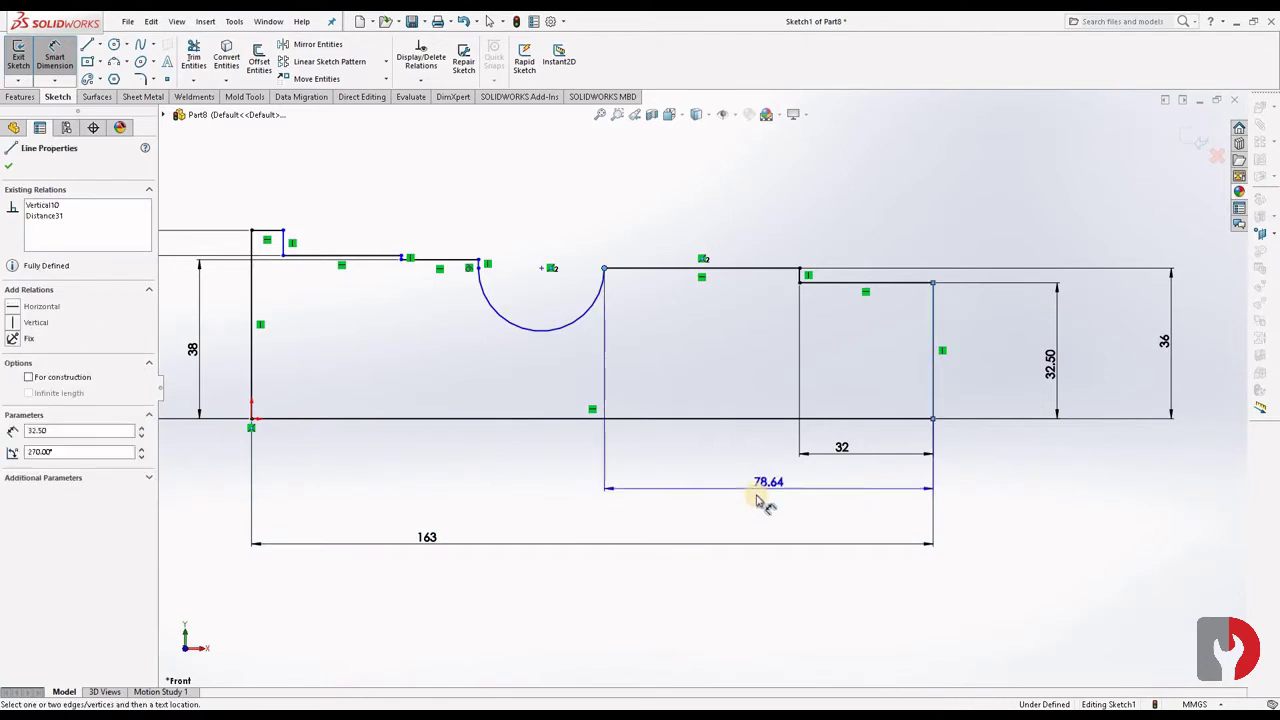
left_click(760, 507)
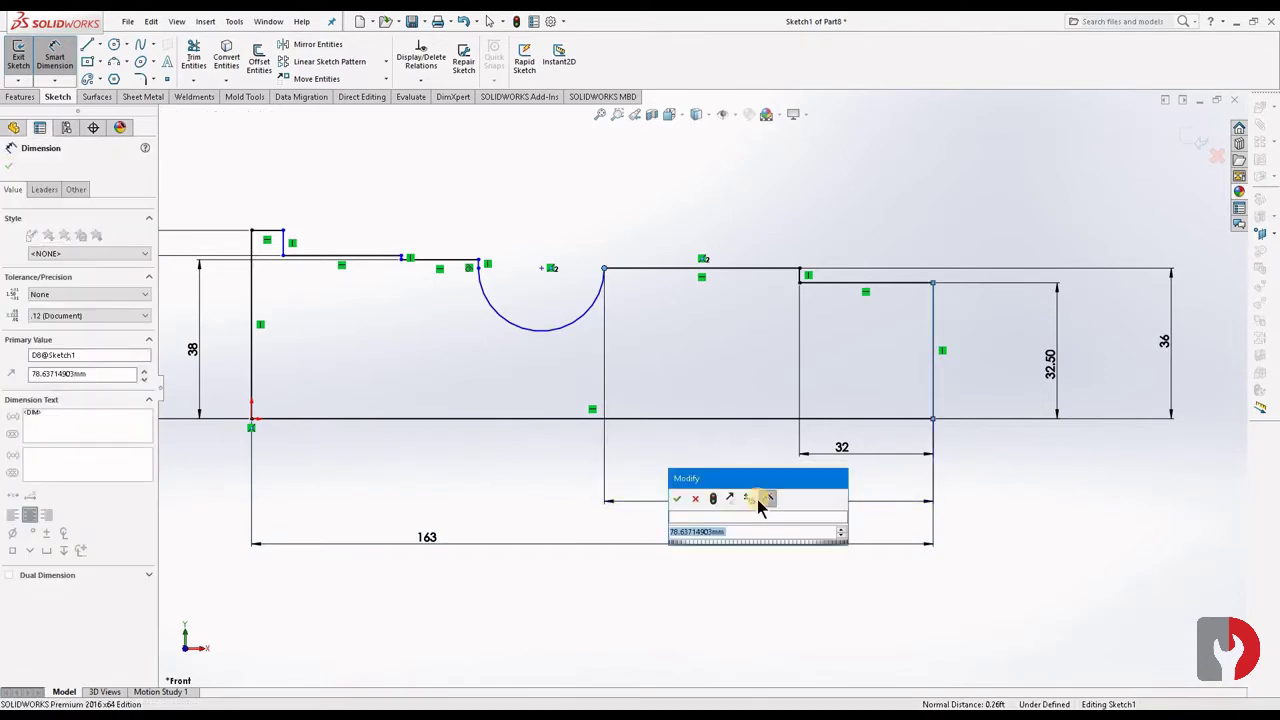
type("8")
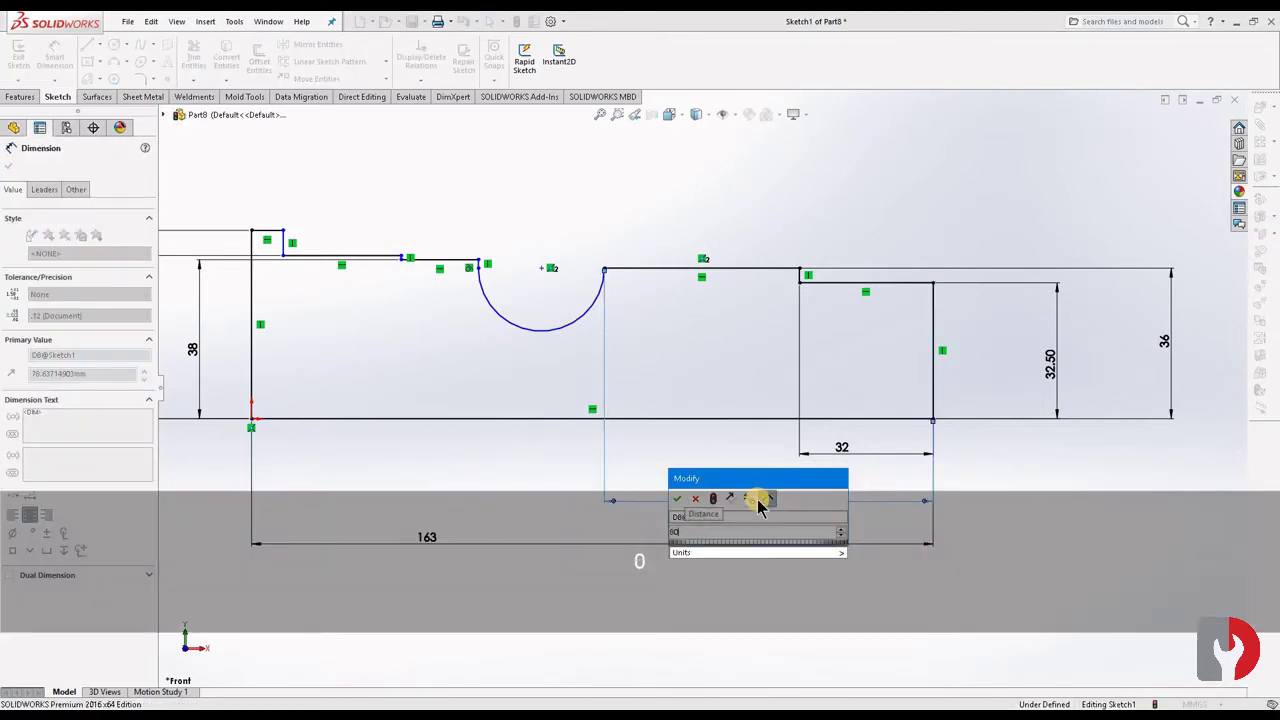
type("0")
key("Return")
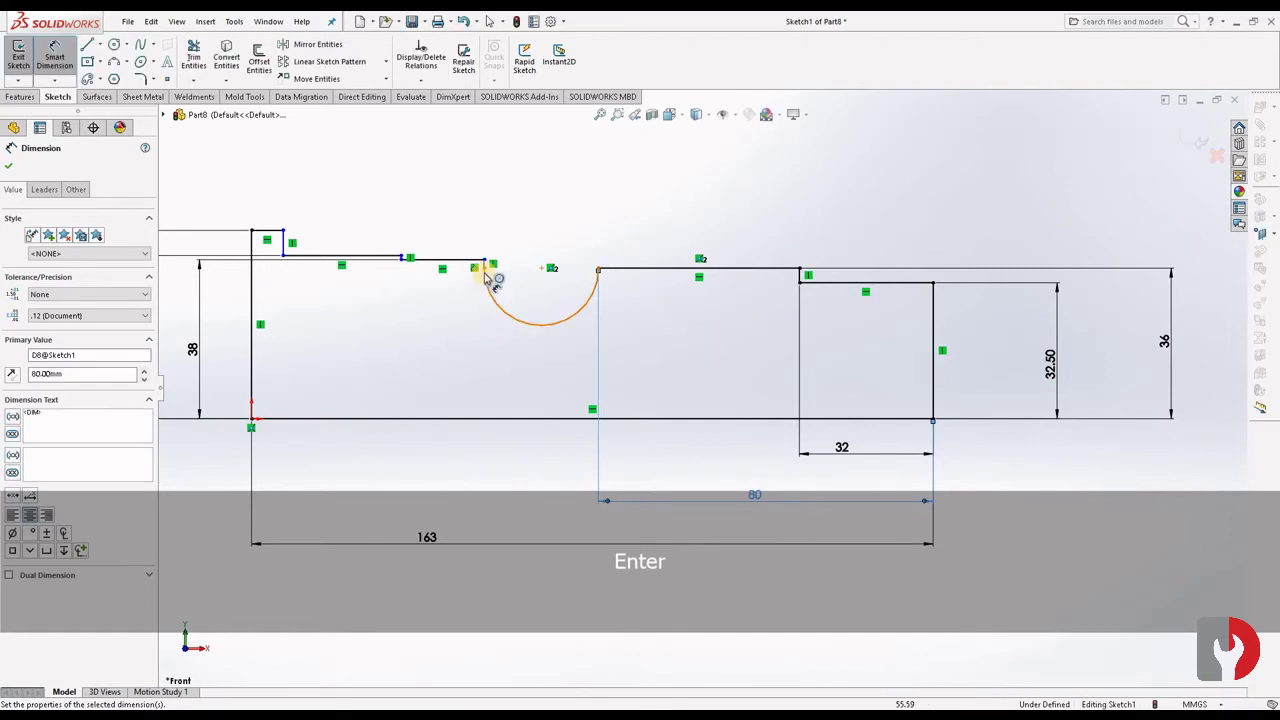
Dimension the horizontal distance from the arc's left endpoint to the profile's right vertical edge at 102 mm.
left_click(933, 380)
left_click(756, 535)
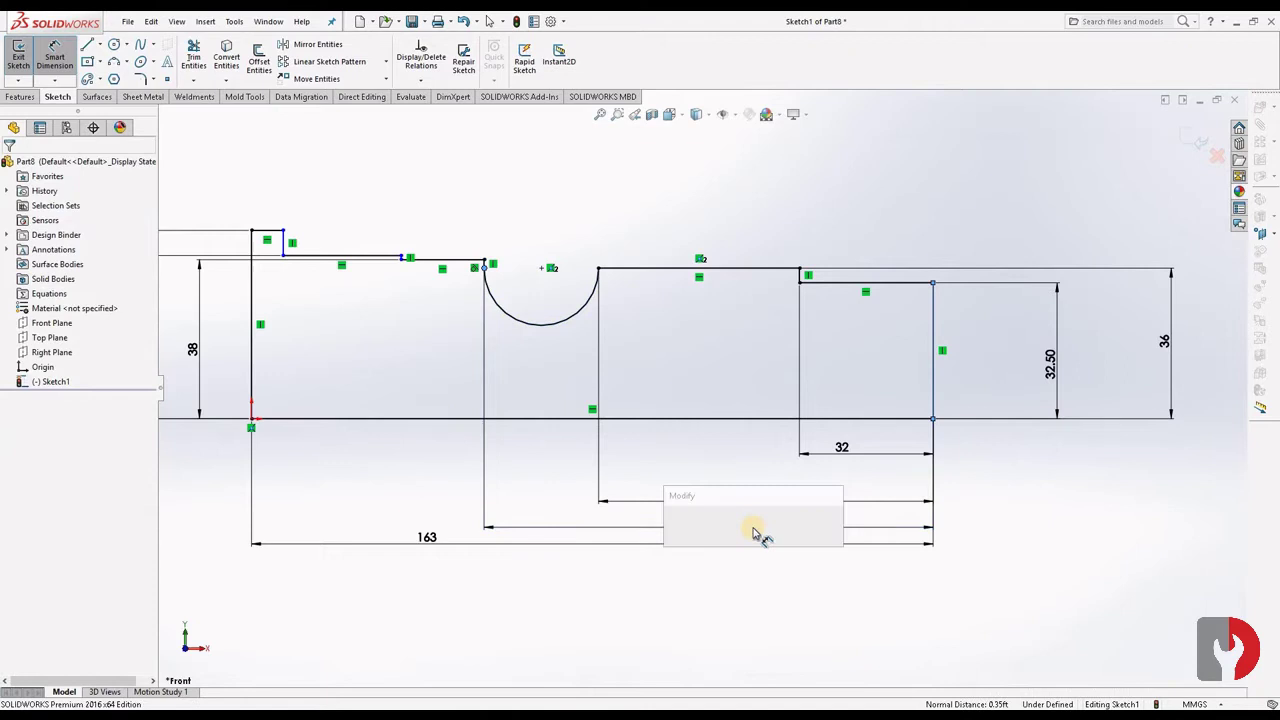
type("102")
key("Return")
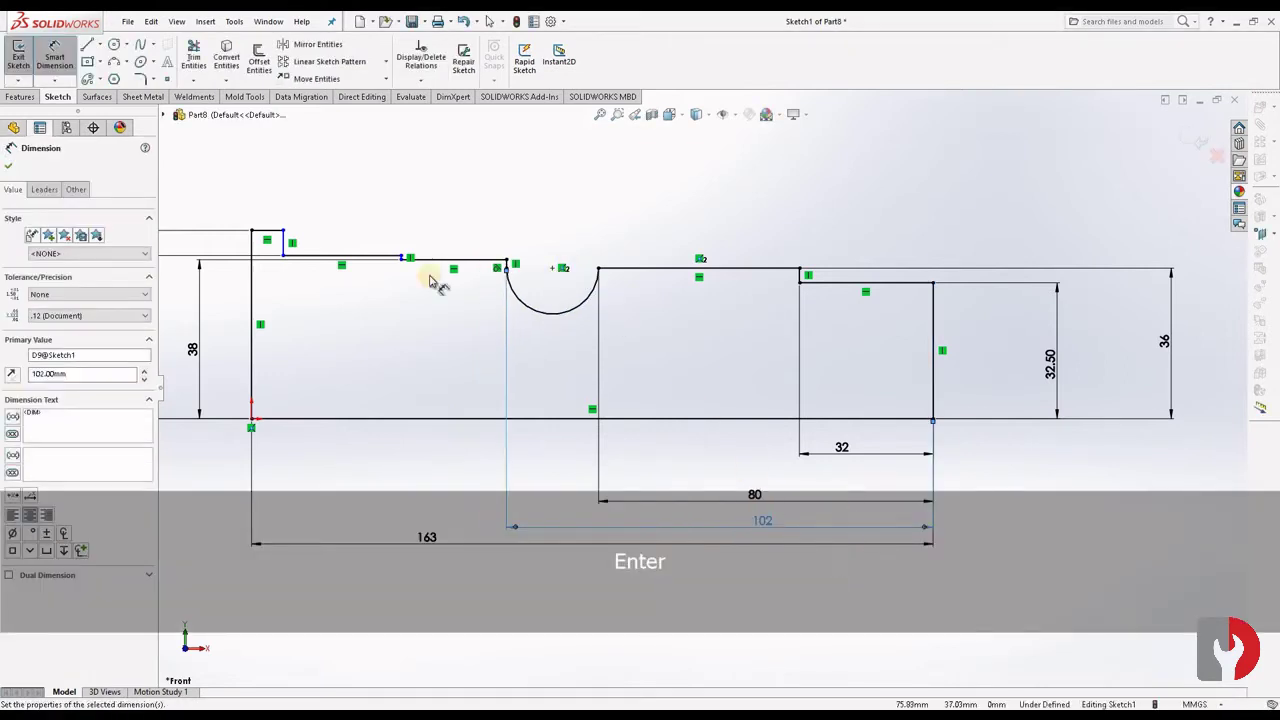
Dimension the small step before the arc at 112 mm from the right vertical edge, and move the overall length dimension below it.
left_click(401, 258)
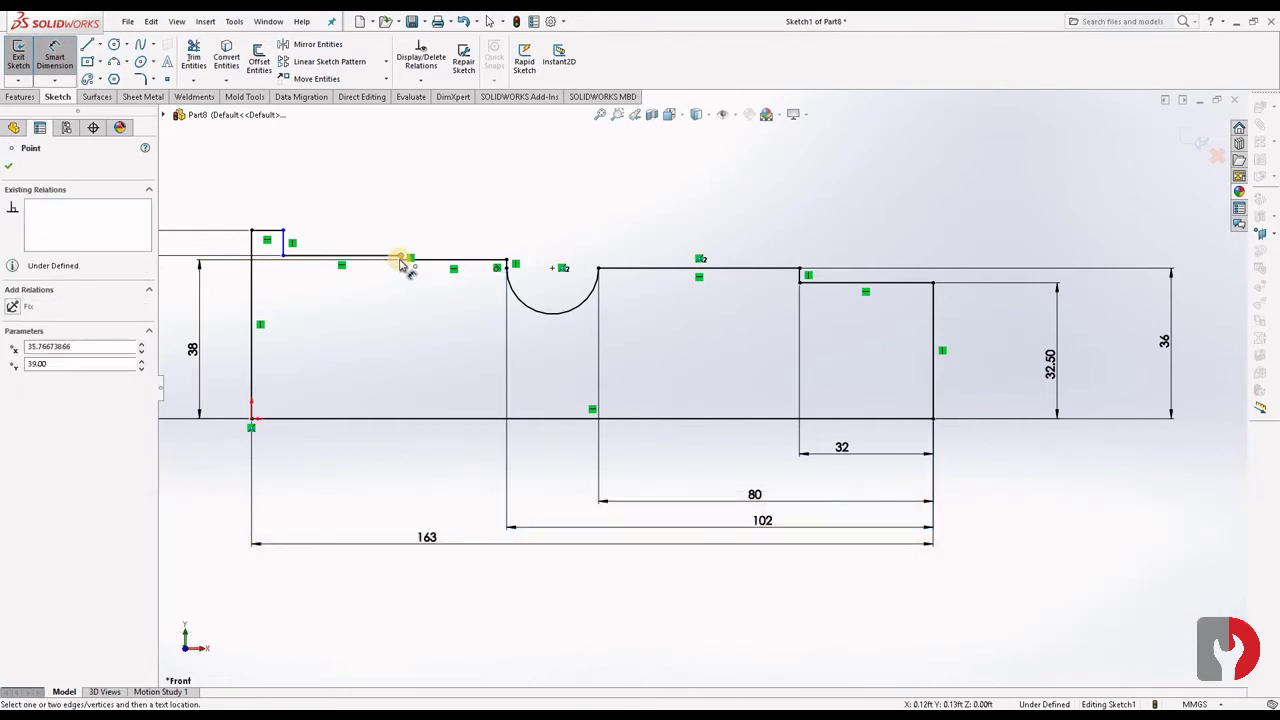
key("Escape")
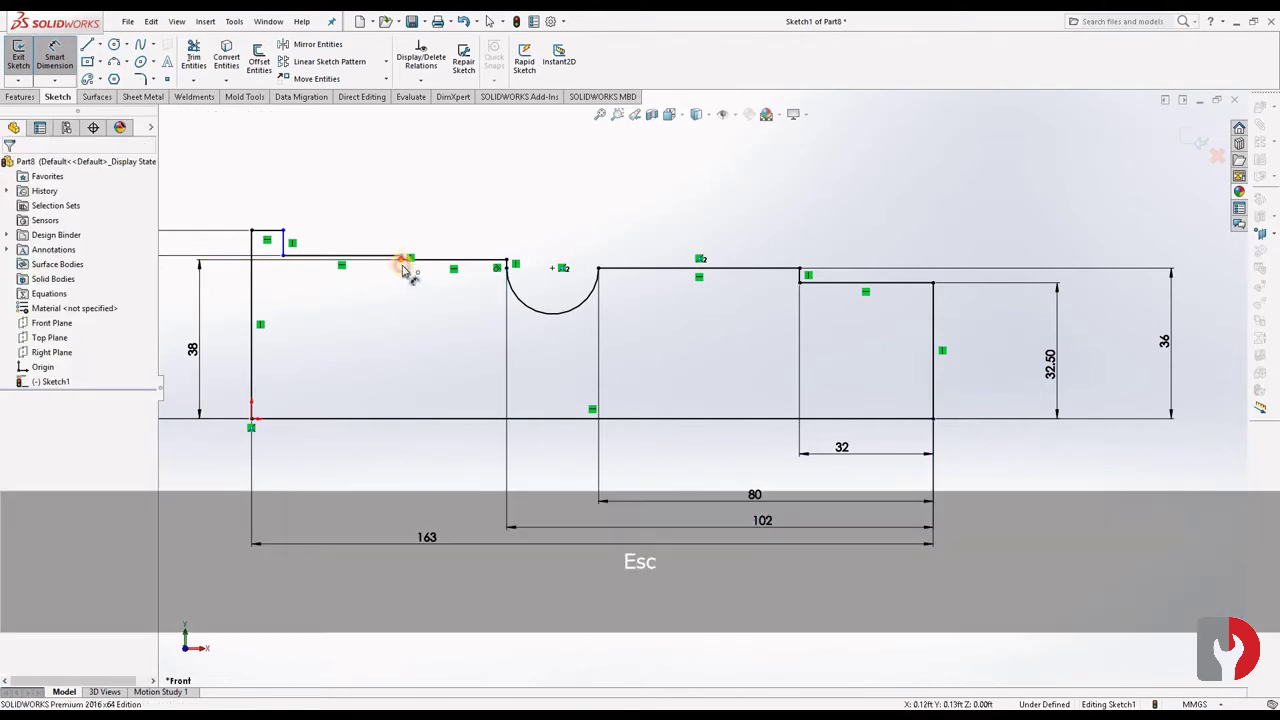
left_click(401, 260)
left_click(931, 386)
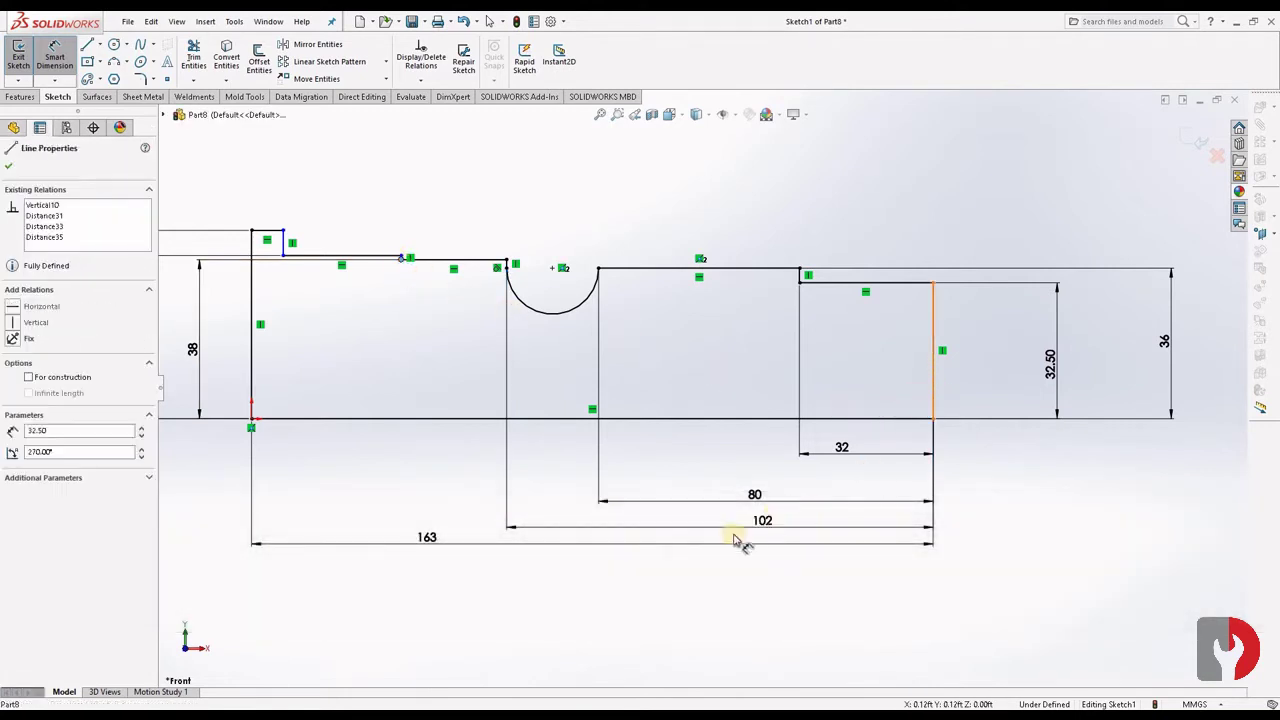
left_click(713, 568)
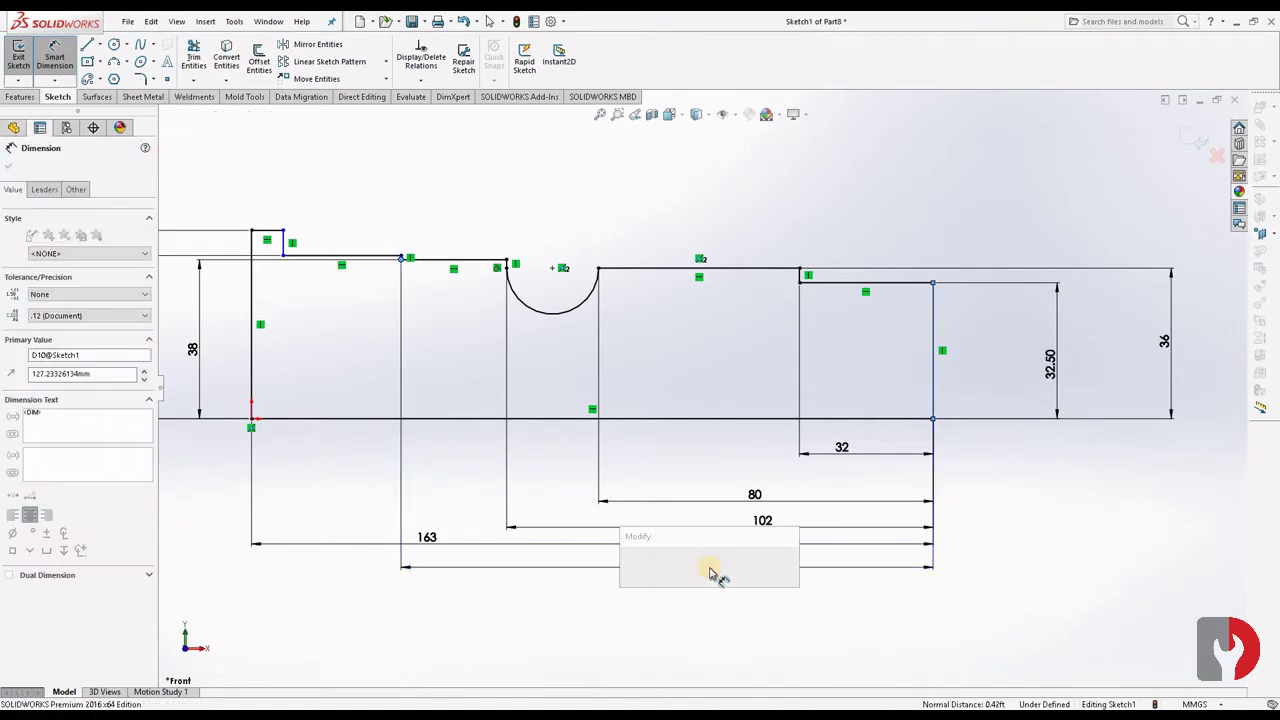
type("112")
key("Return")
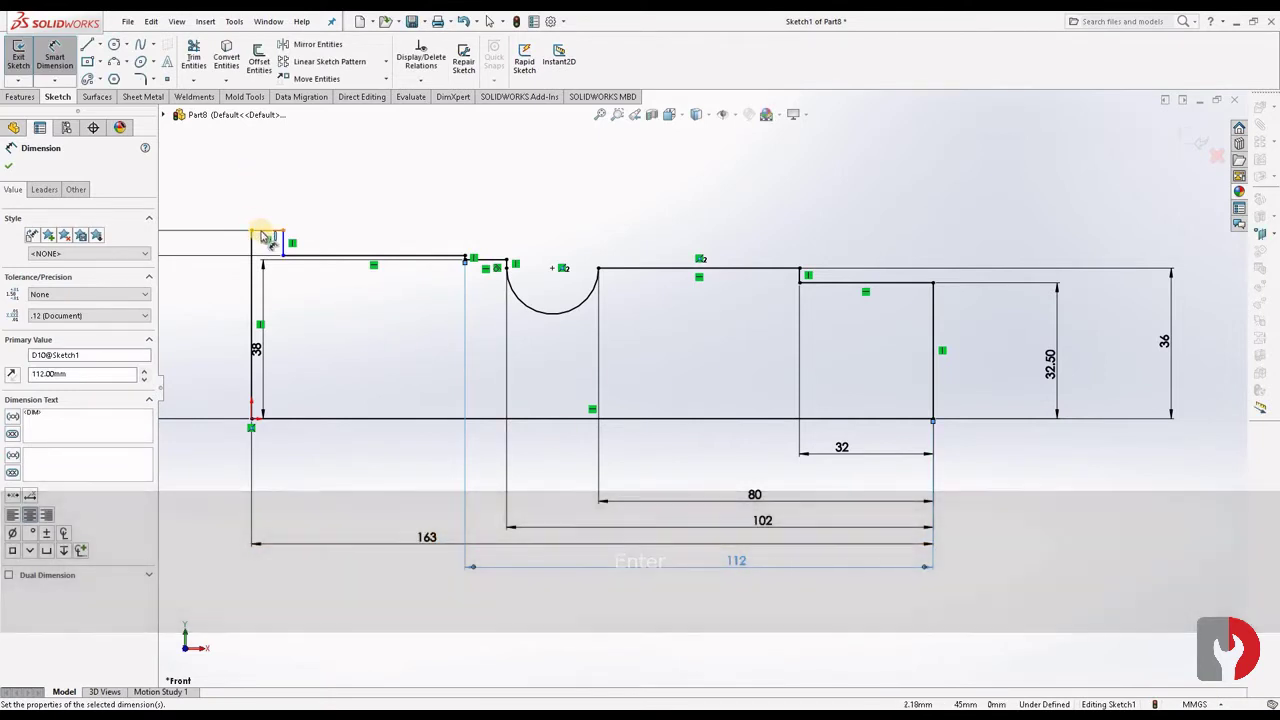
mouse_move(438, 545)
left_mouse_down()
mouse_move(491, 614)
mouse_move(543, 617)
mouse_move(552, 604)
left_mouse_up()
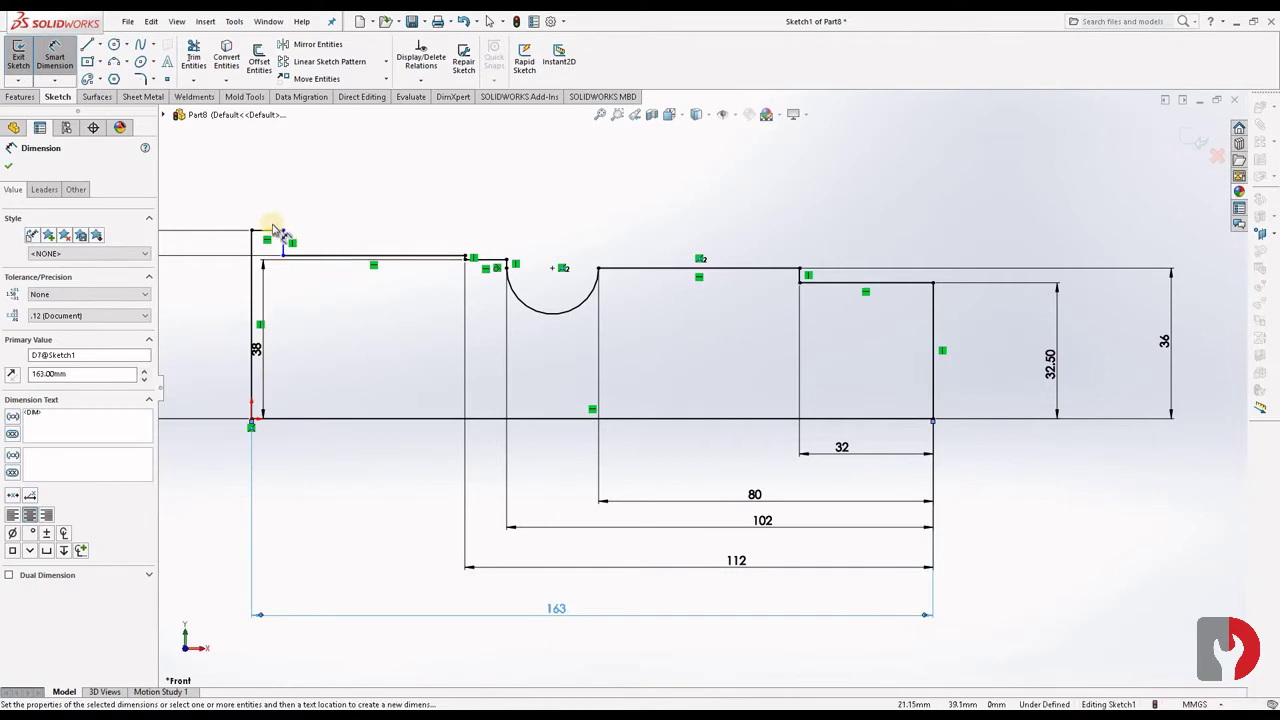
Dimension the short horizontal line at the profile's upper-left corner at 5 mm.
left_click(272, 231)
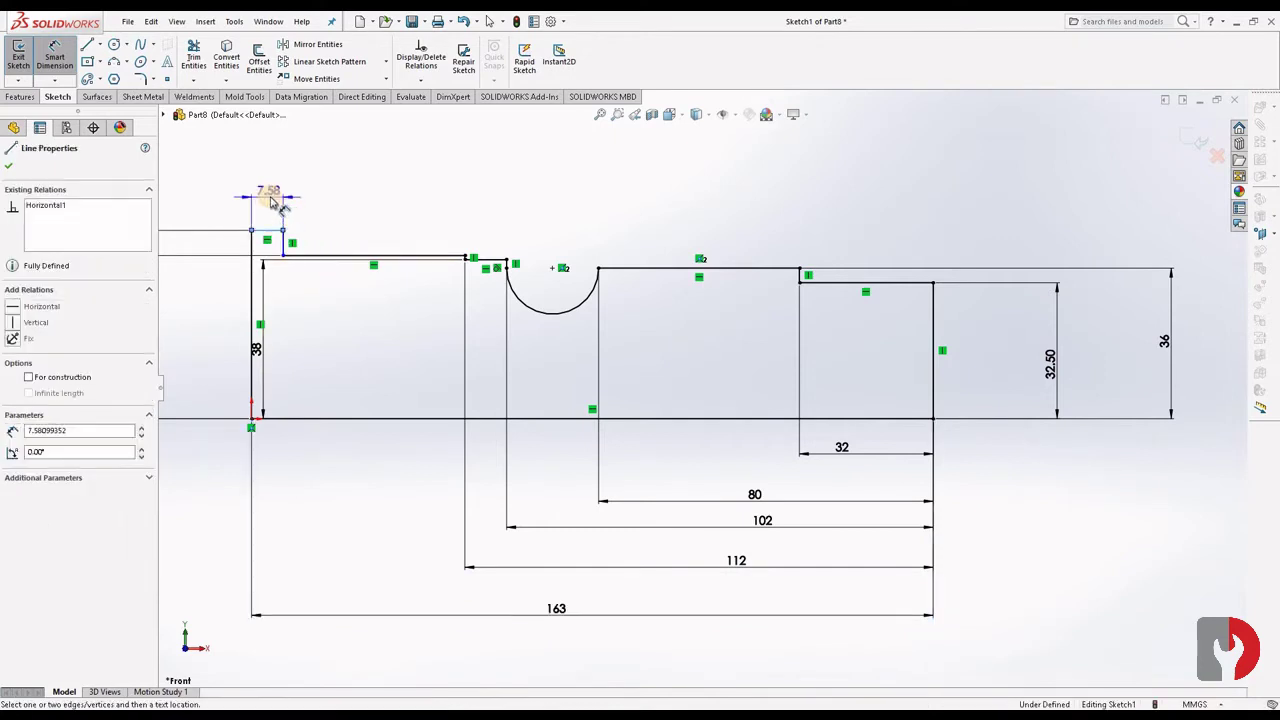
left_click(270, 200)
key("Return")
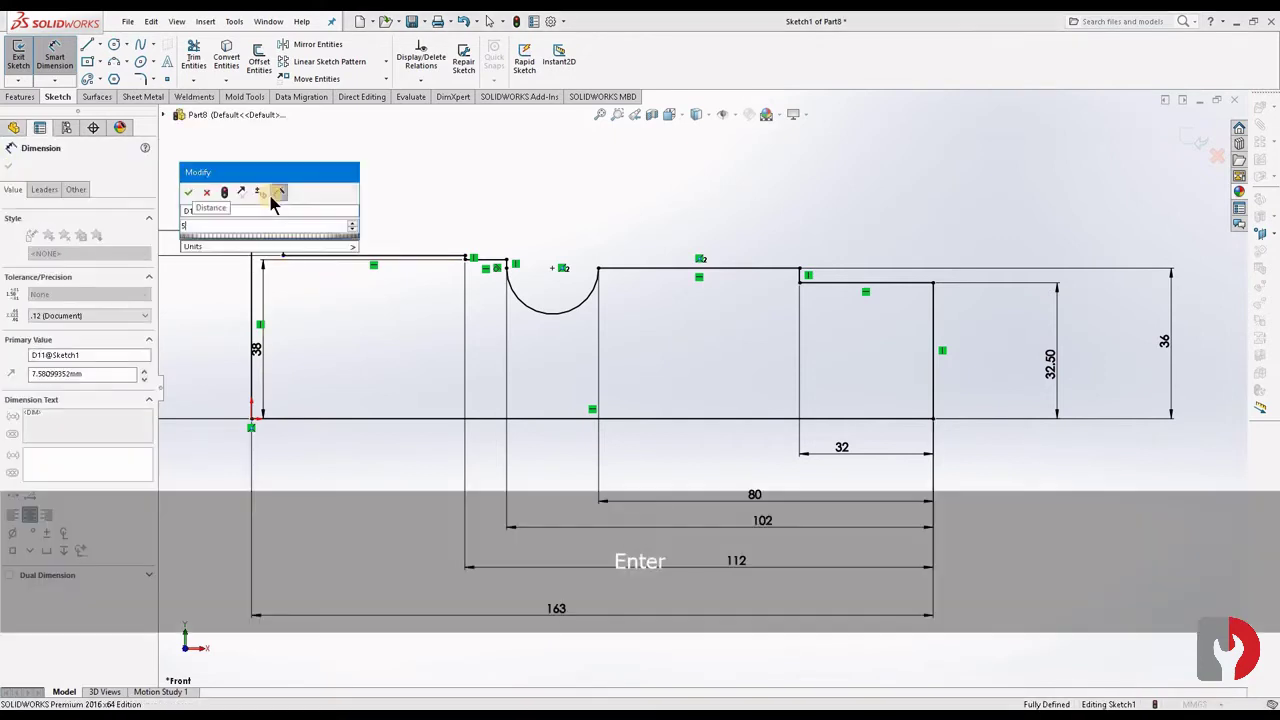
left_click(677, 400)
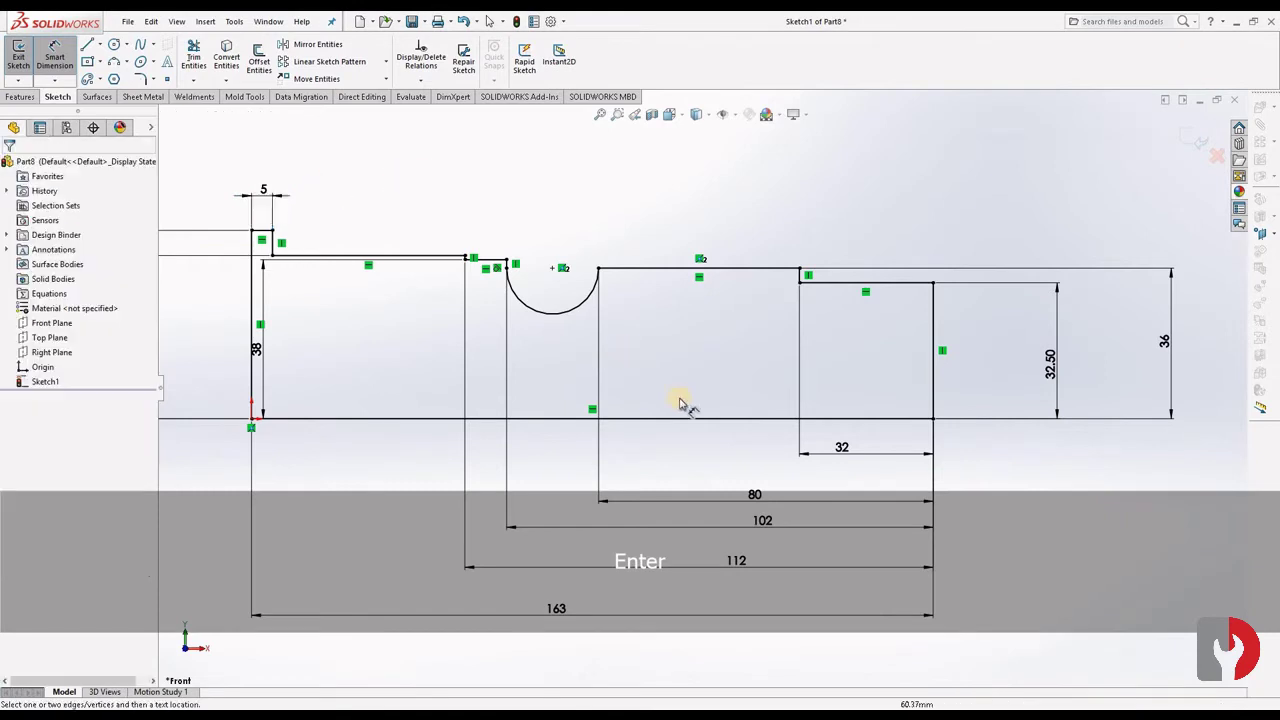
Exit the finished profile sketch, keeping its changes.
scroll(668, 405, "up", 4)
scroll(507, 362, "down", 3)
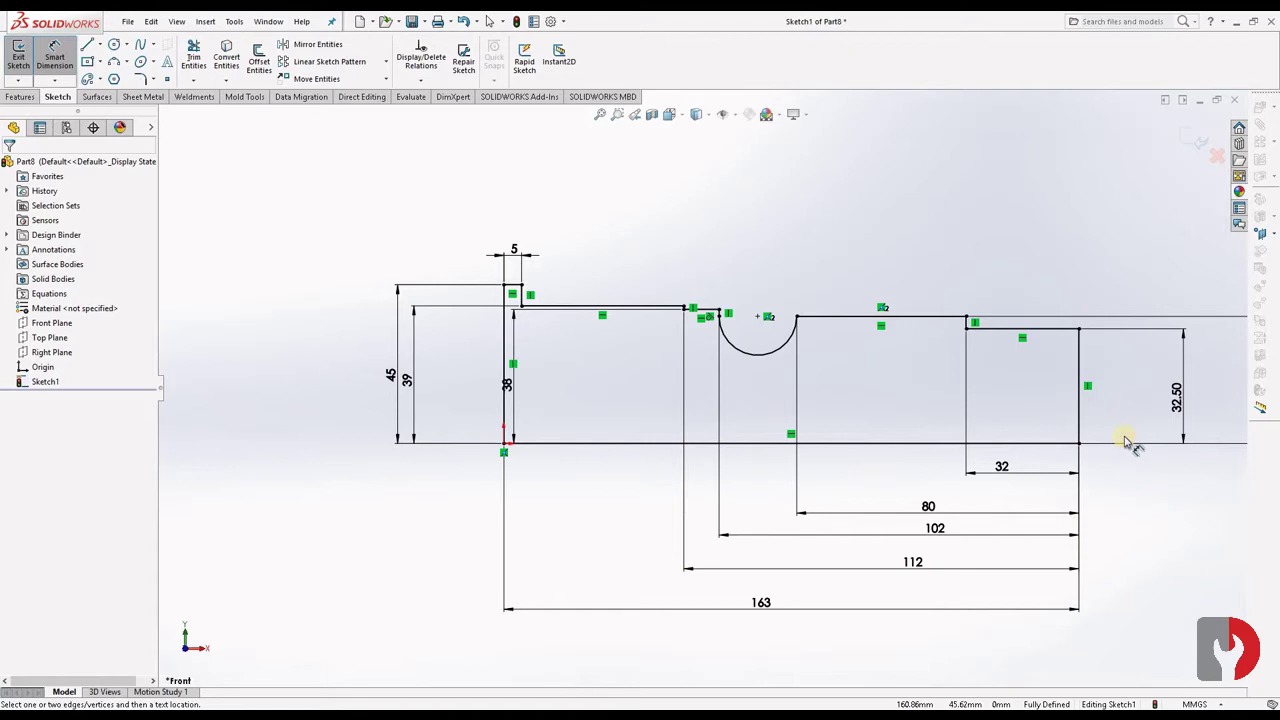
mouse_move(1118, 485)
middle_mouse_down()
mouse_move(1069, 489)
mouse_move(1146, 471)
mouse_move(1128, 470)
middle_mouse_up()
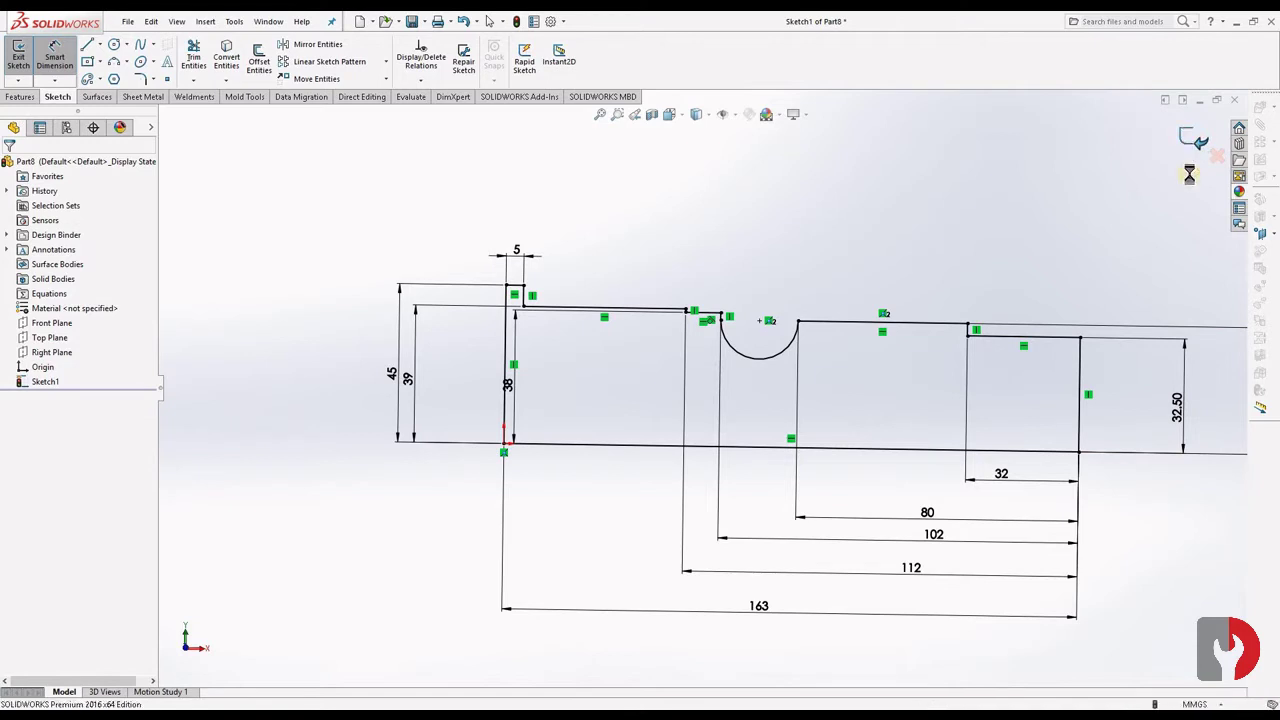
left_click(1196, 143)
key("z")
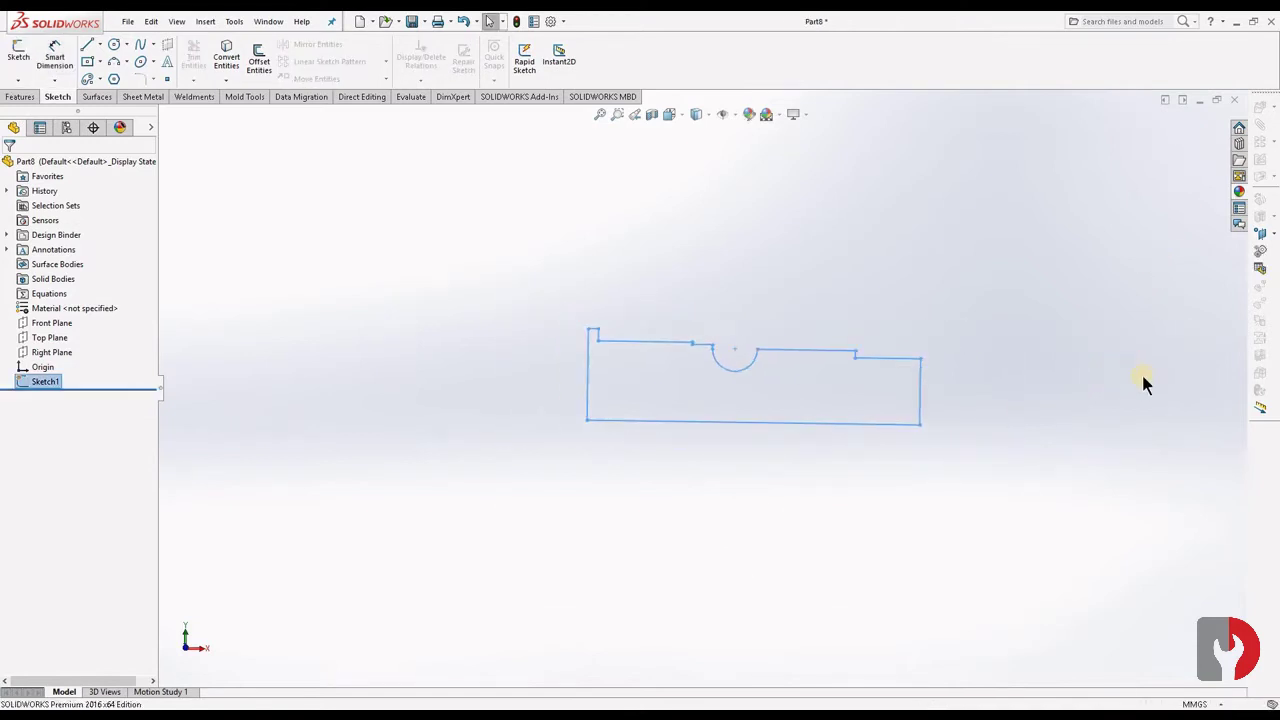
Revolve the stepped profile 360 degrees about its long bottom line to create the solid body.
scroll(1031, 404, "down", 3)
key("z")
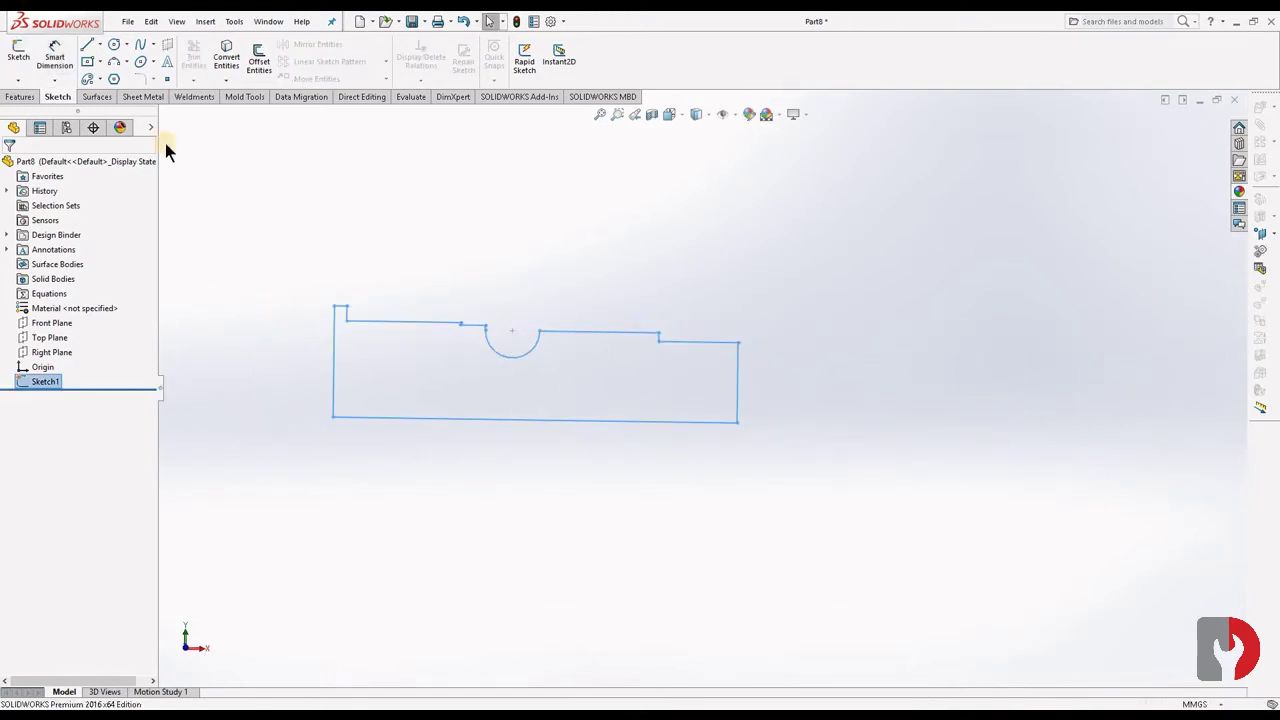
left_click(29, 97)
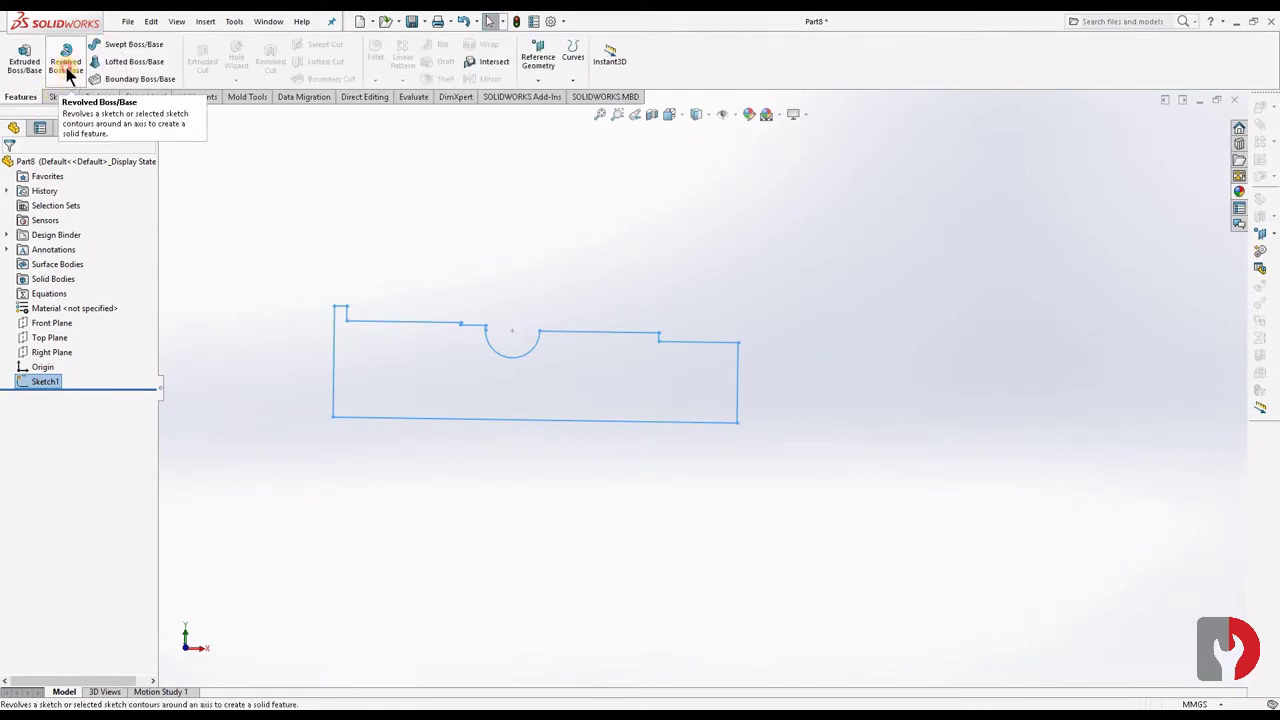
left_click(66, 70)
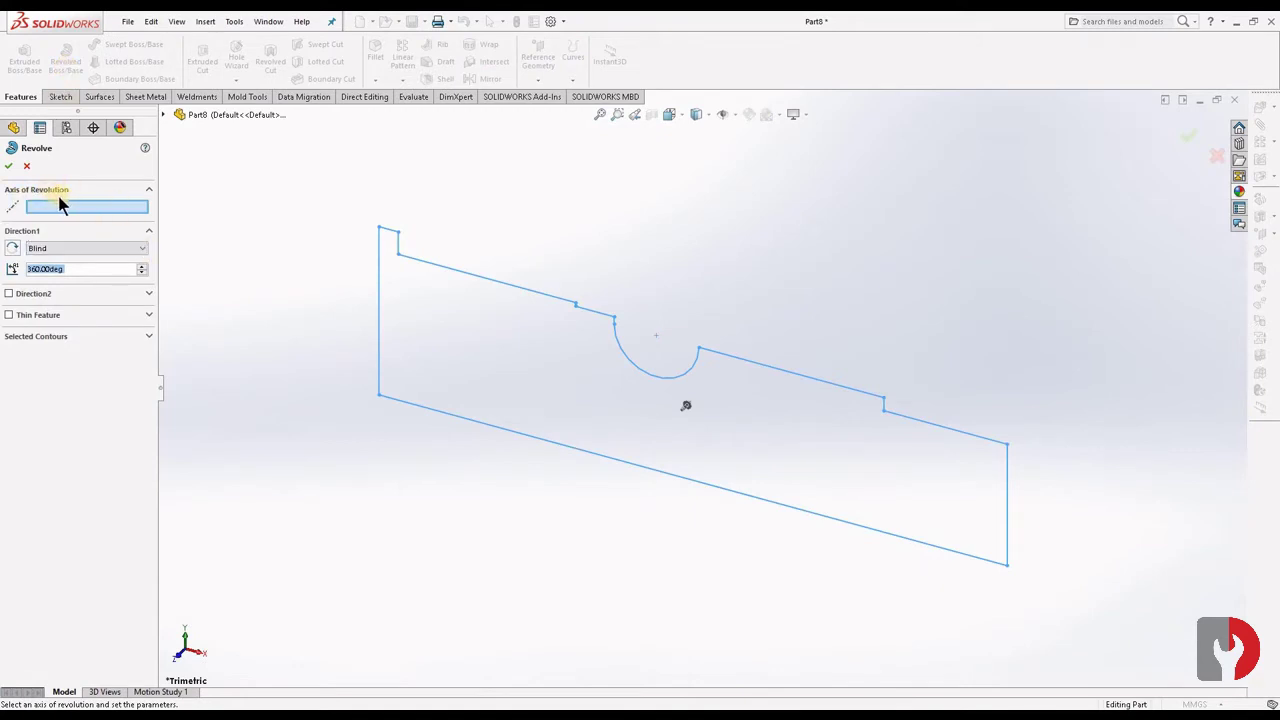
left_click(499, 430)
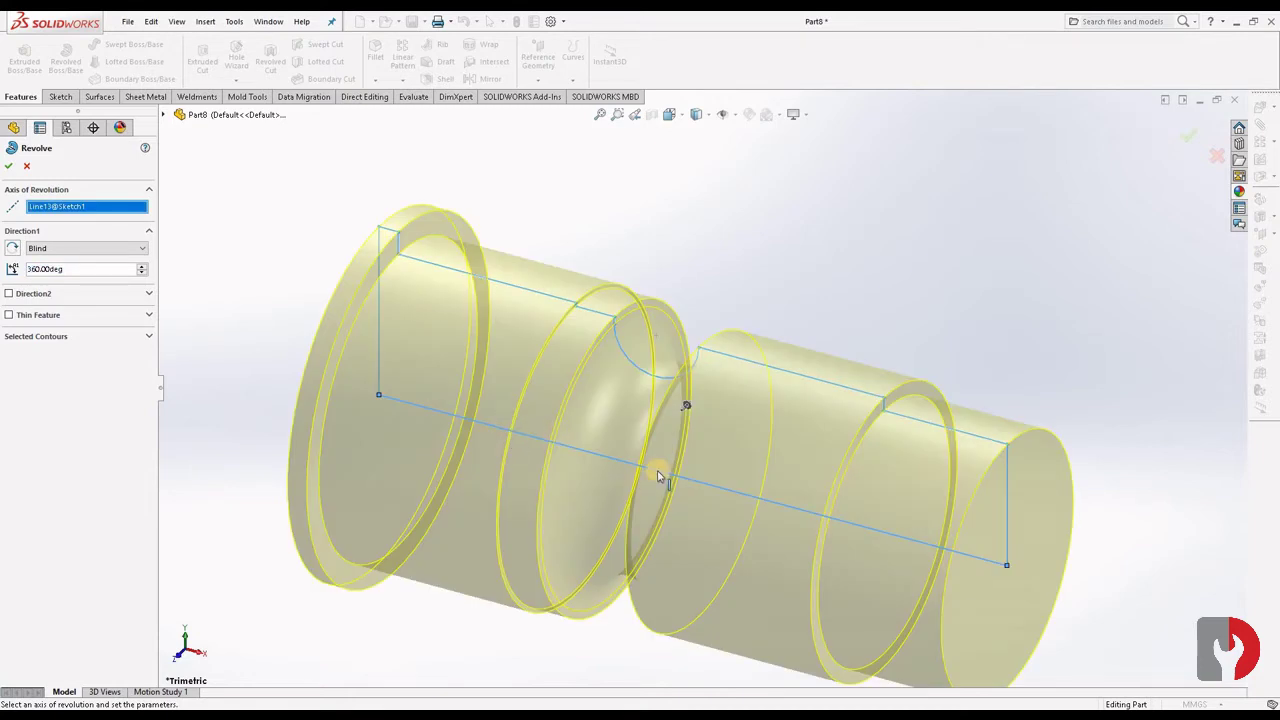
scroll(644, 463, "up", 5)
middle_click_drag(738, 448, 764, 428)
middle_click_drag(536, 435, 215, 347)
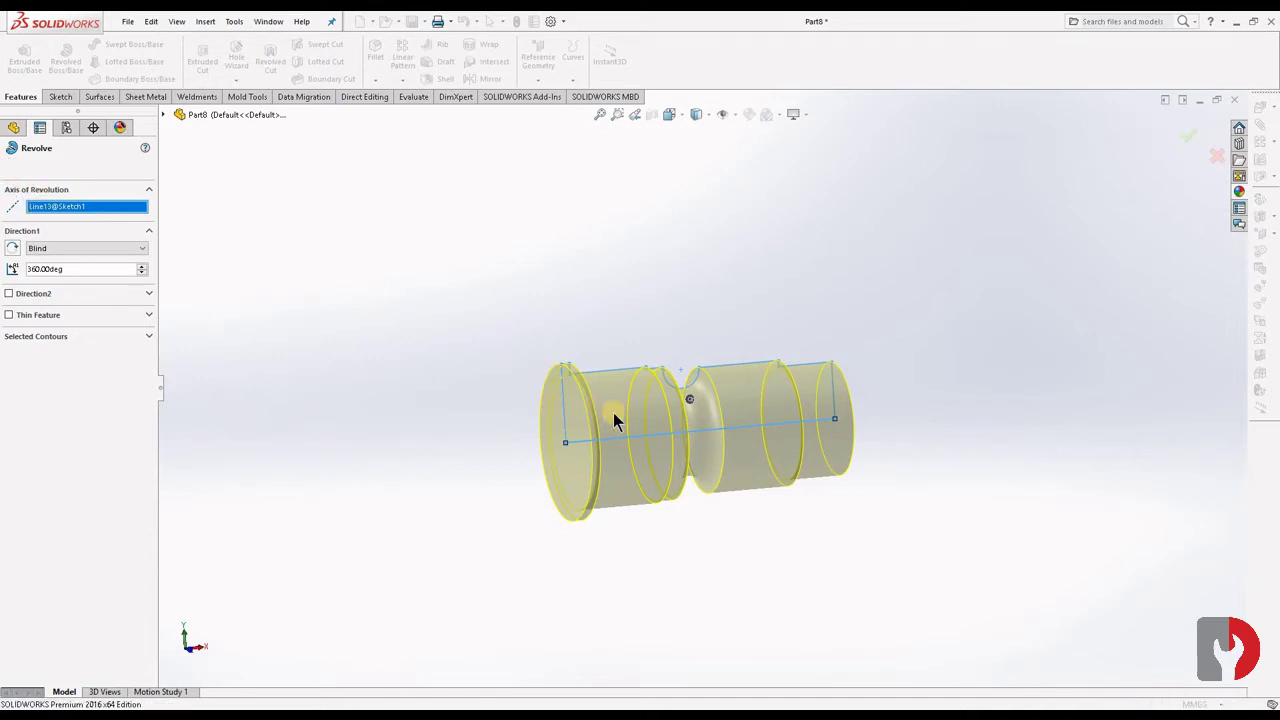
middle_click_drag(776, 505, 595, 446)
Start a new sketch on the flat end face at the flanged end of the revolved body, viewed normal to it.
left_click(595, 446)
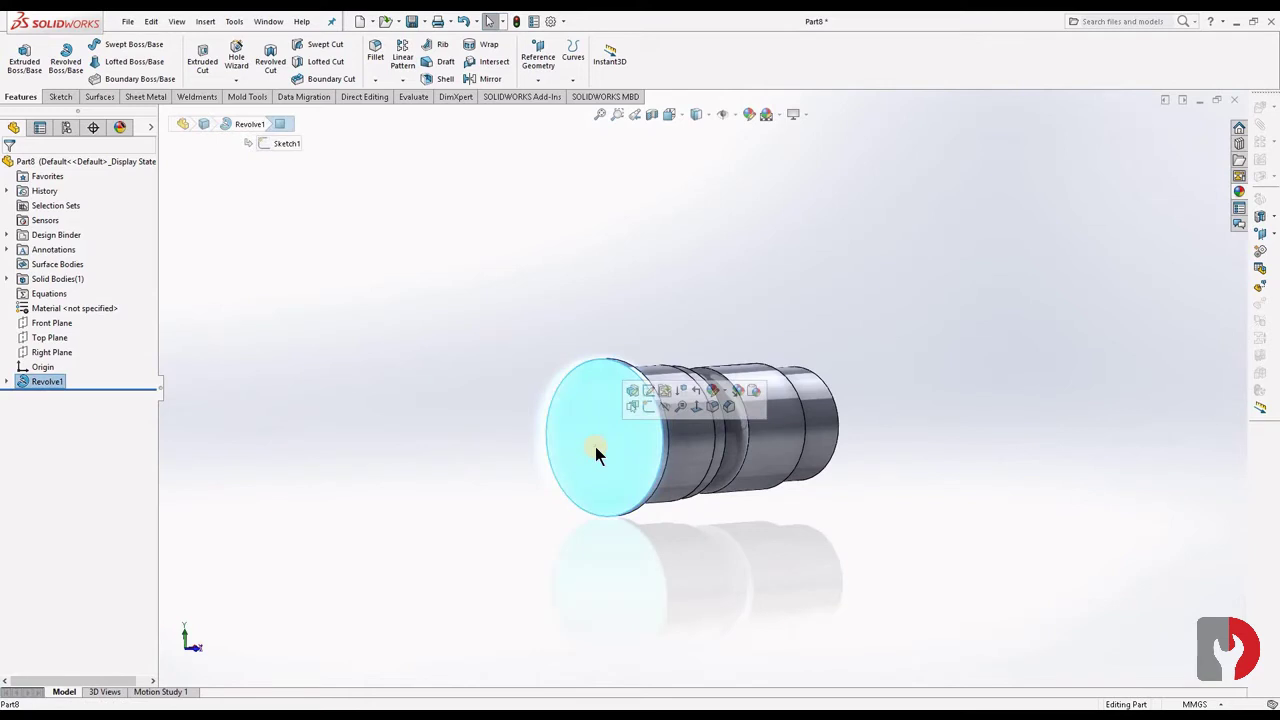
left_click(648, 405)
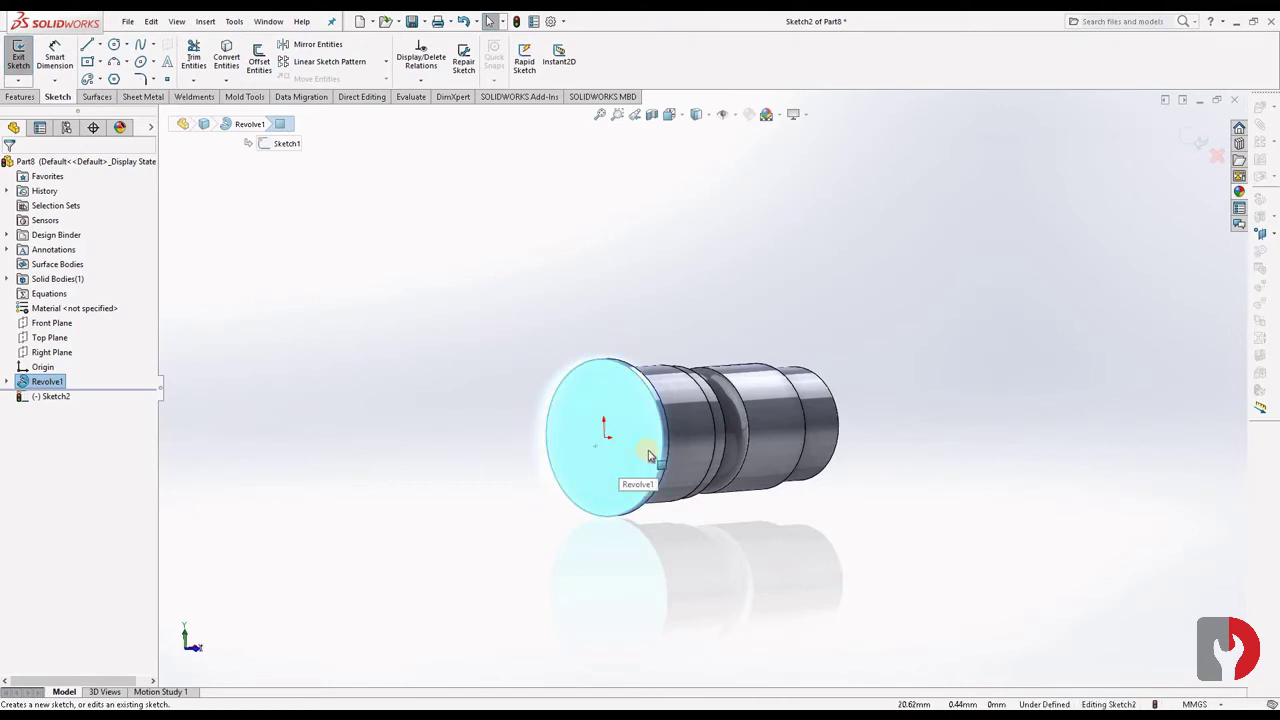
right_click(628, 453)
left_click(926, 452)
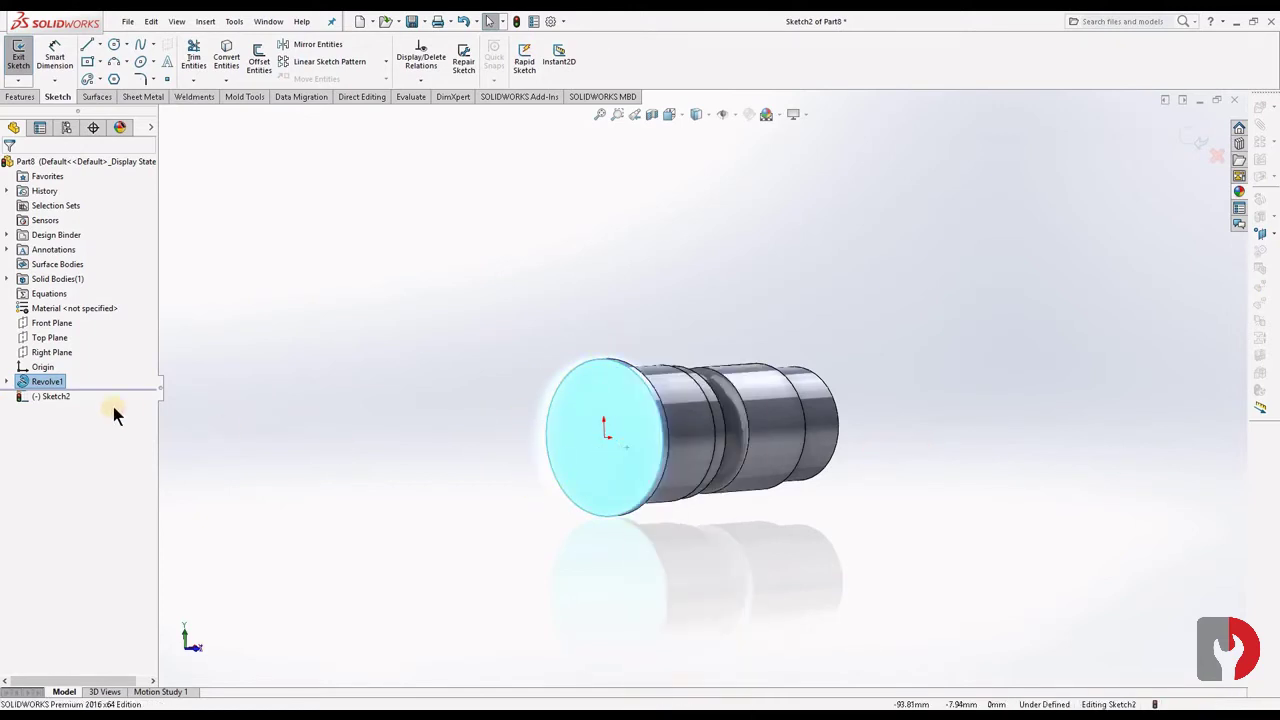
right_click(55, 396)
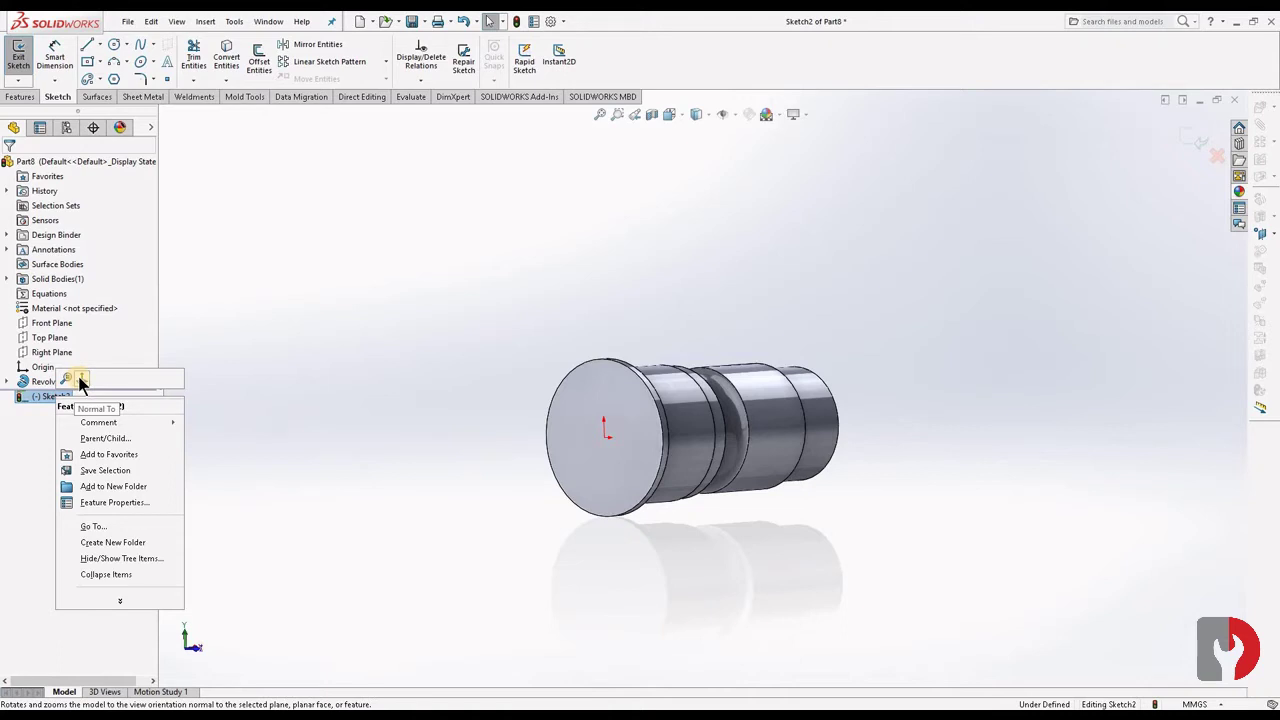
left_click(81, 381)
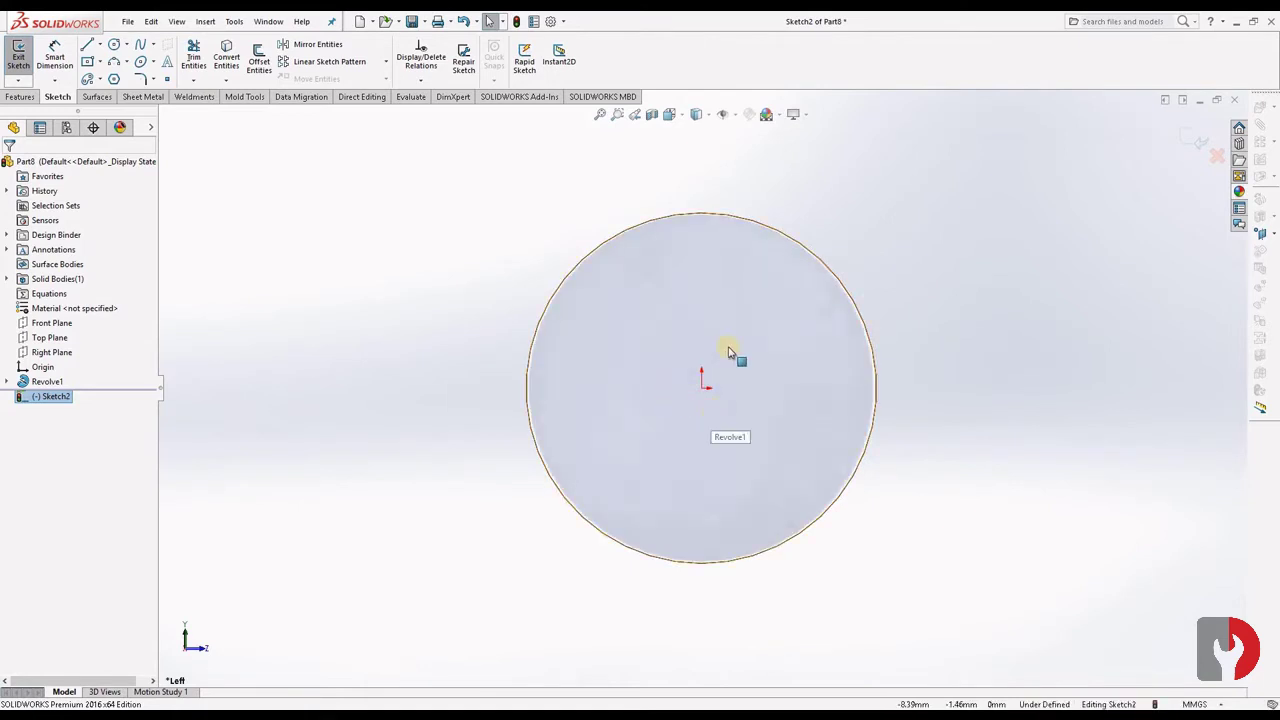
scroll(748, 371, "down", 3)
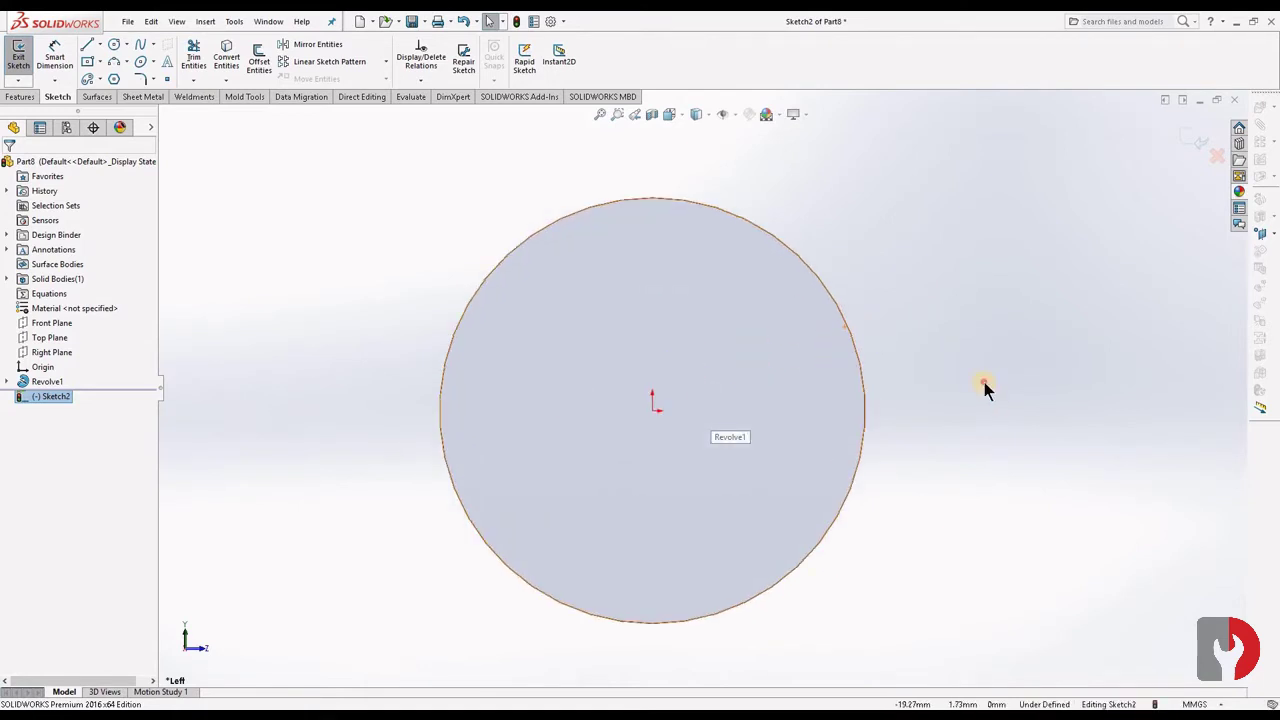
Sketch two concentric circles centred on the origin, about 128 mm and 105 mm in diameter.
left_click(116, 45)
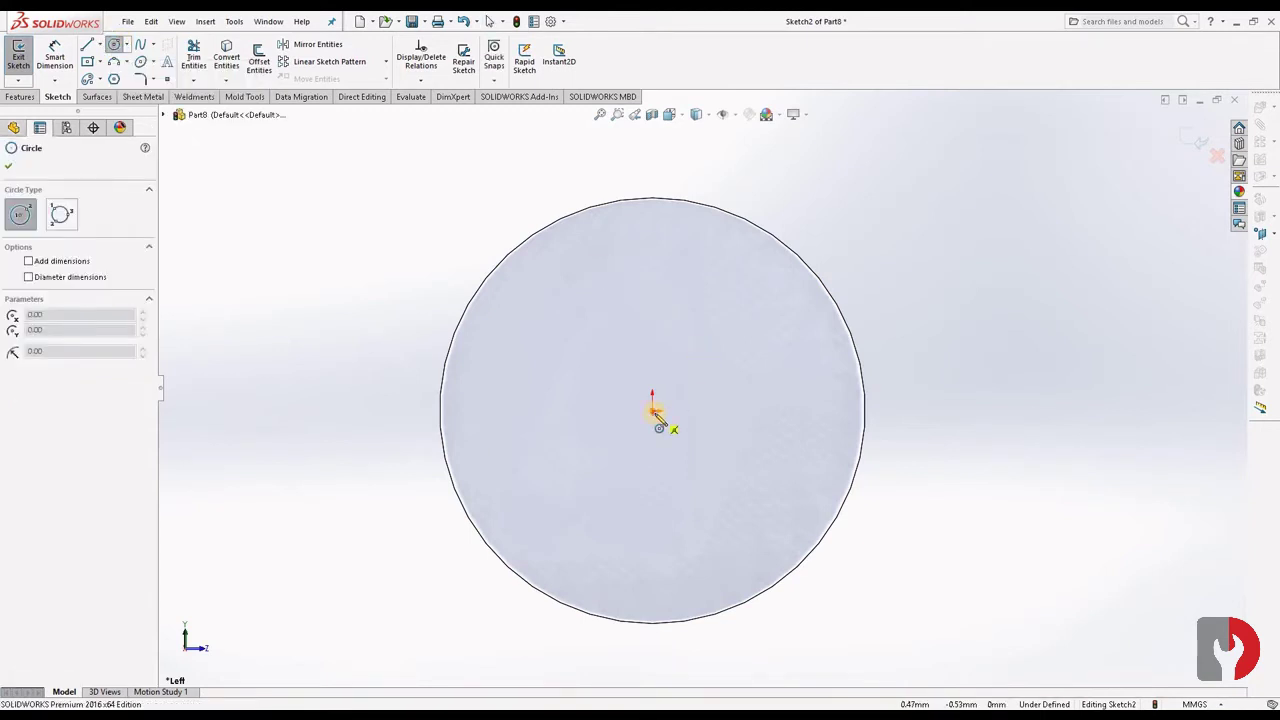
left_click(652, 410)
left_click(903, 243)
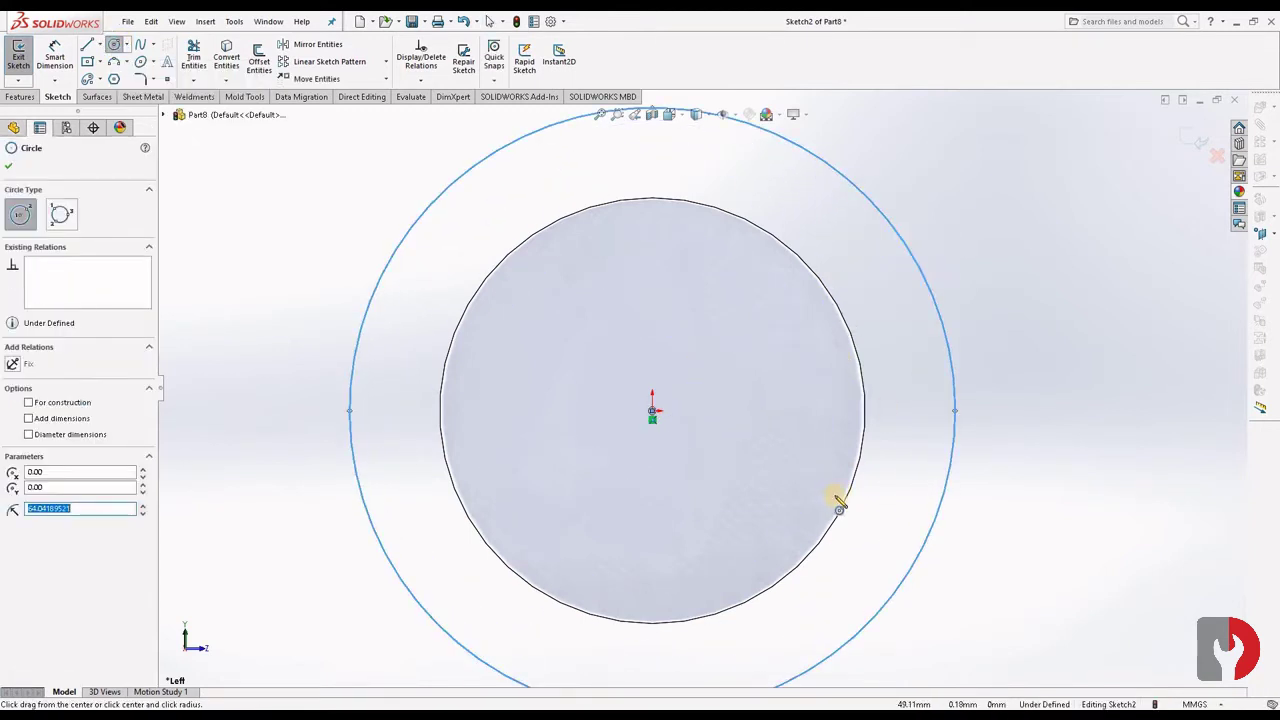
scroll(834, 500, "up", 4)
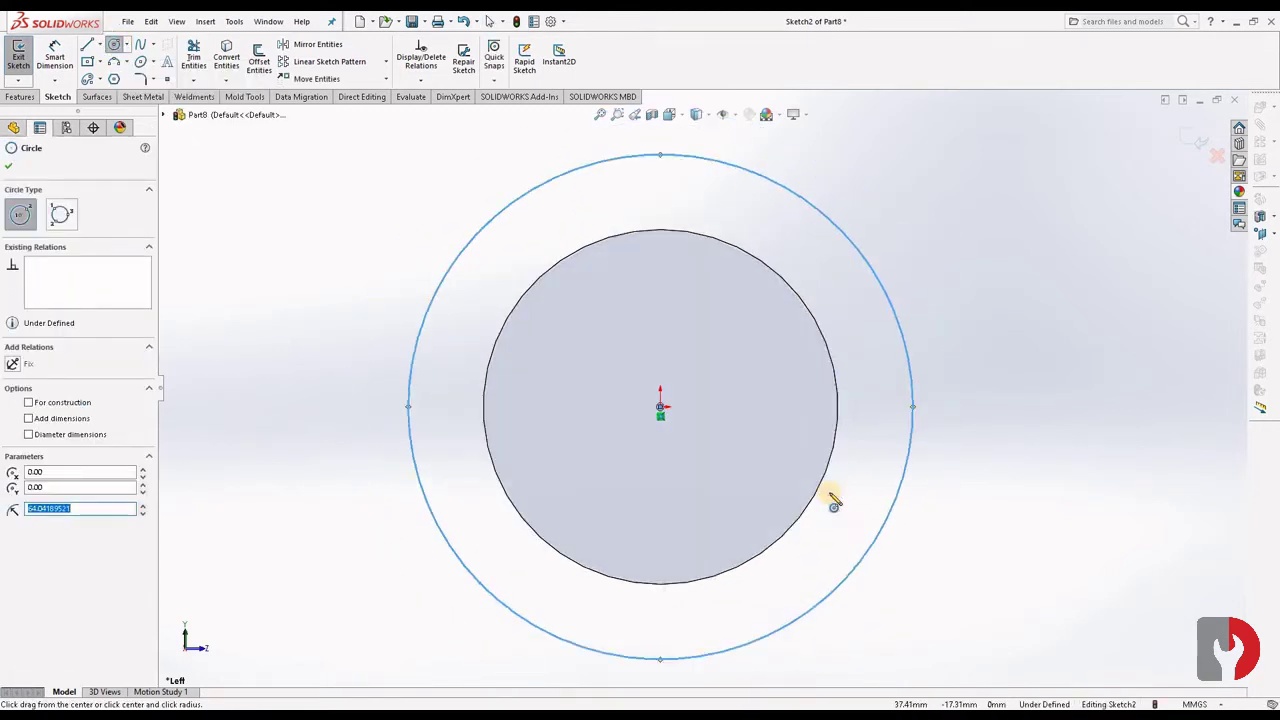
left_click(674, 401)
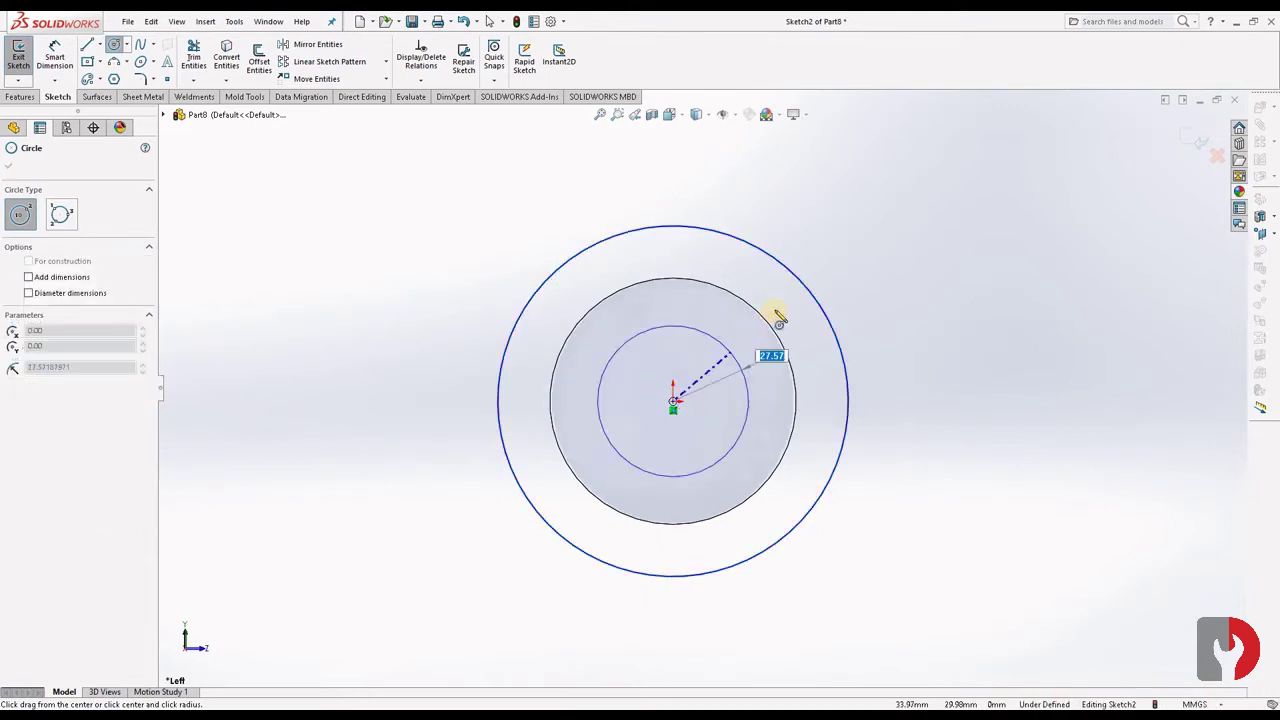
left_click(777, 309)
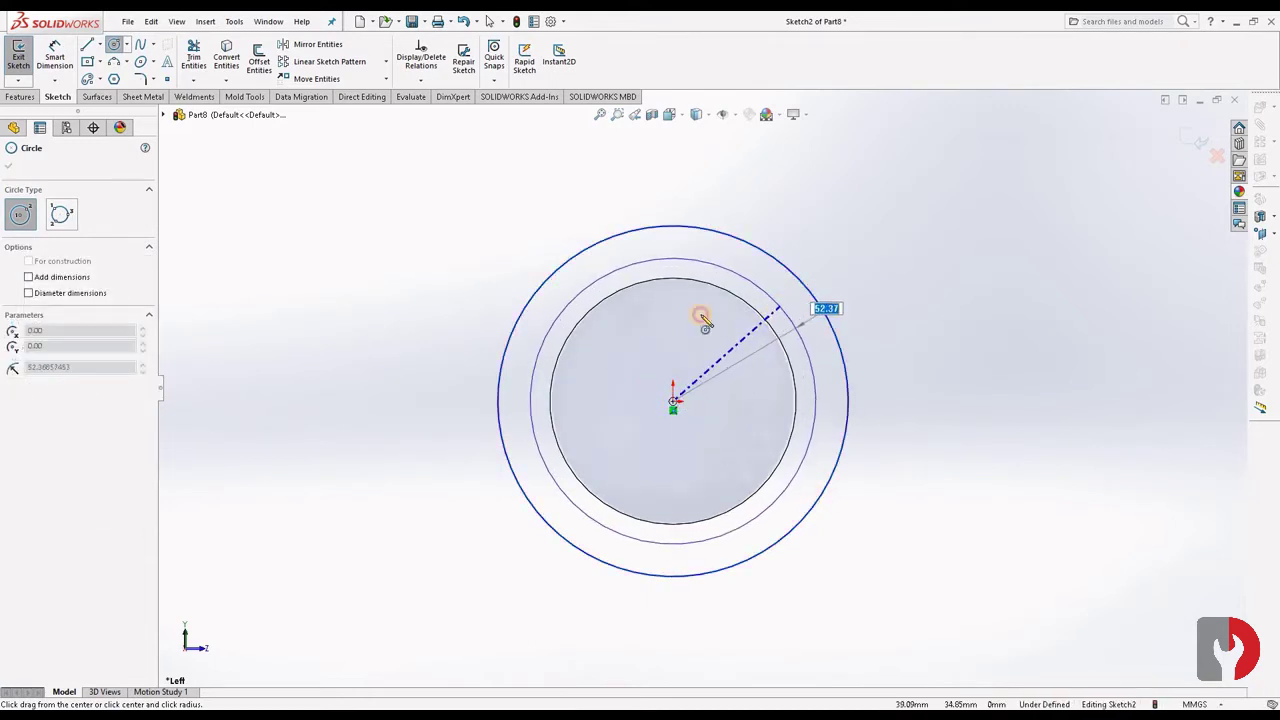
Dimension the outer circle's diameter at 170 mm.
left_click(55, 55)
left_click(657, 232)
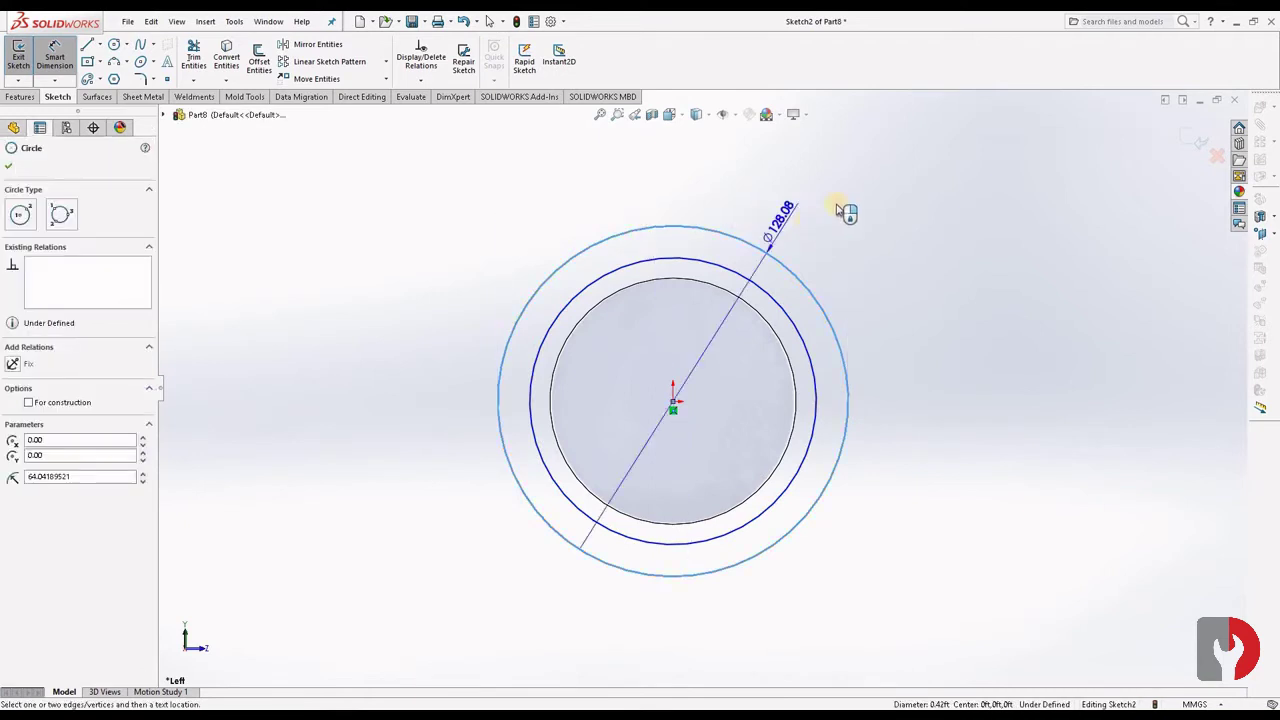
left_click(388, 330)
type("170")
key("Return")
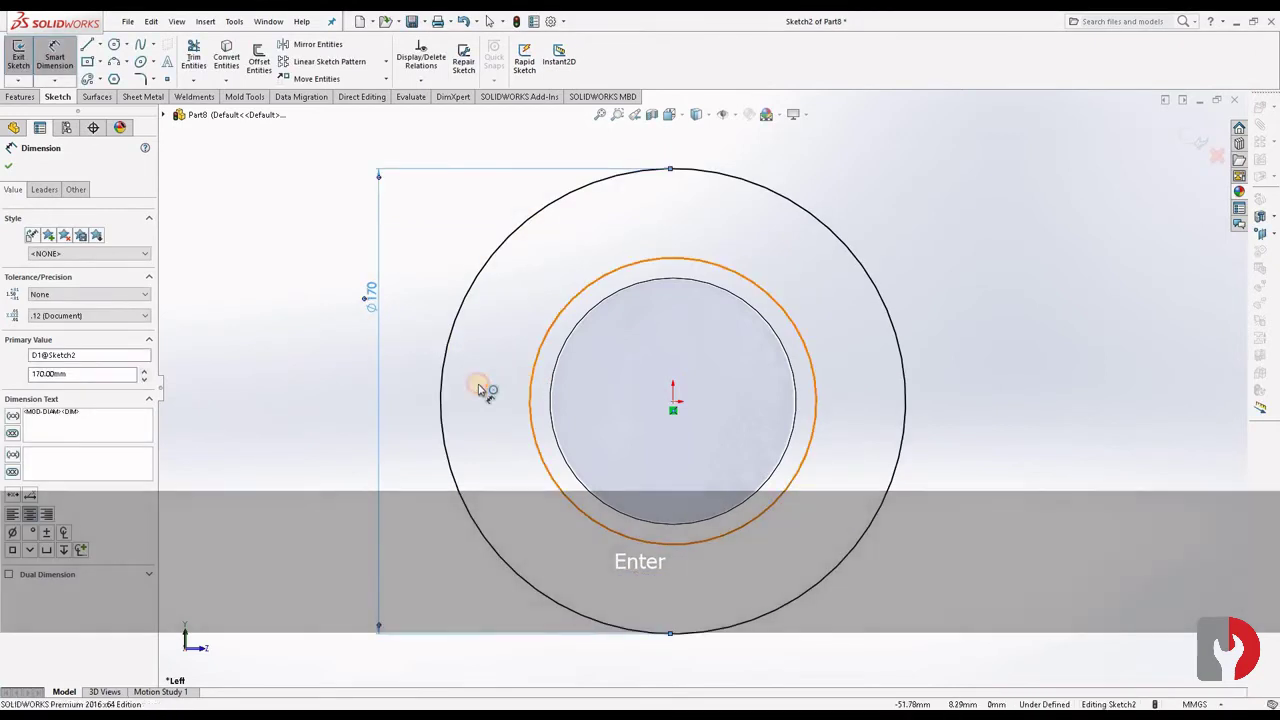
Dimension the inner sketched circle's diameter at 100 mm.
left_click(530, 388)
left_click(416, 397)
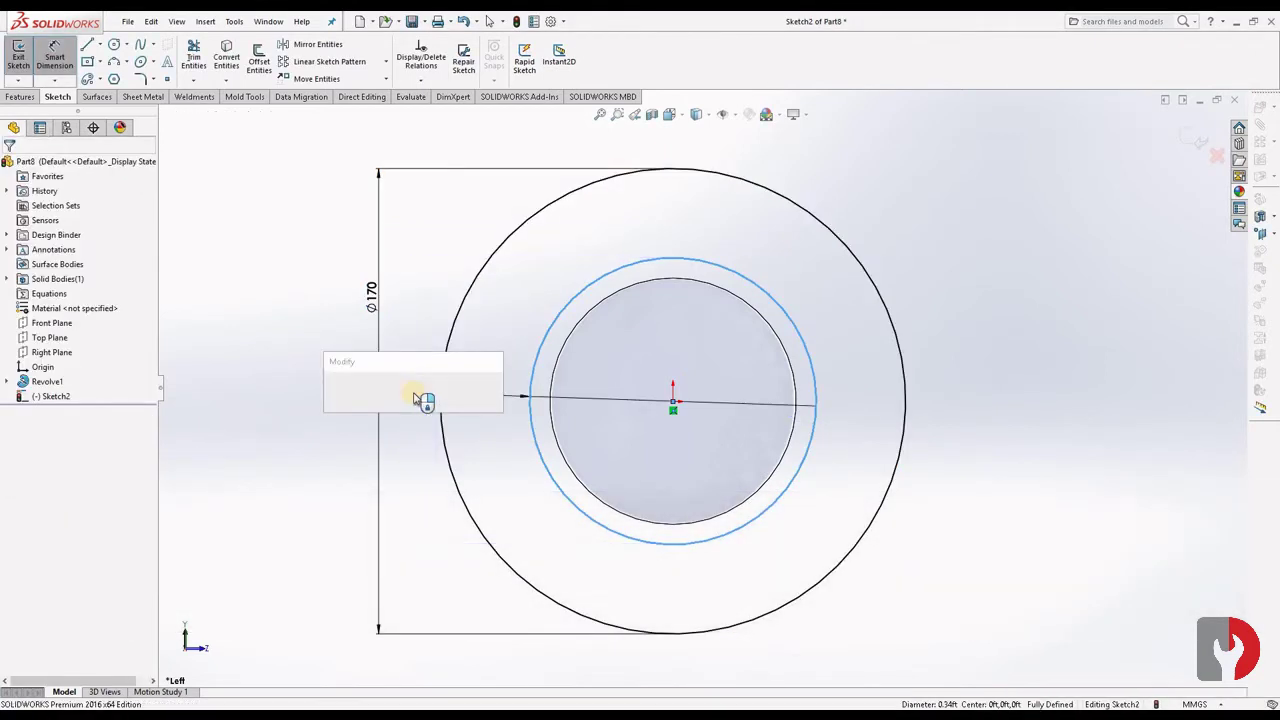
type("100")
key("Return")
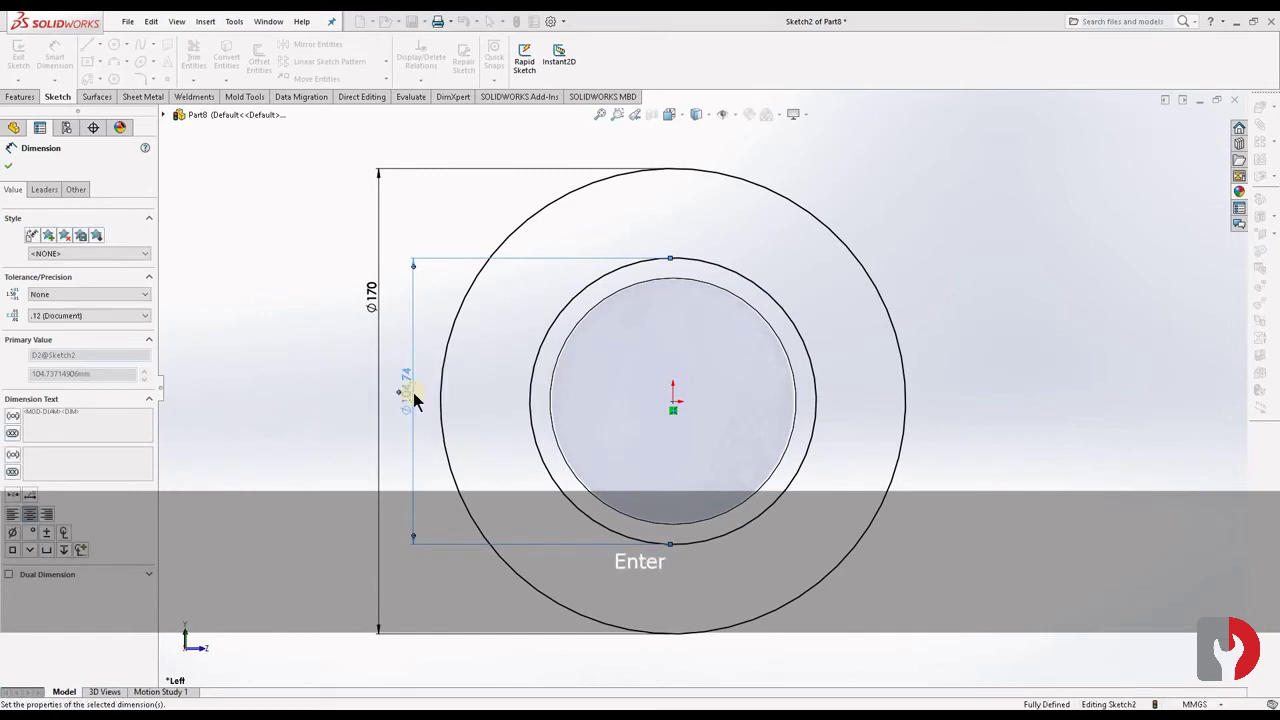
scroll(690, 373, "up", 2)
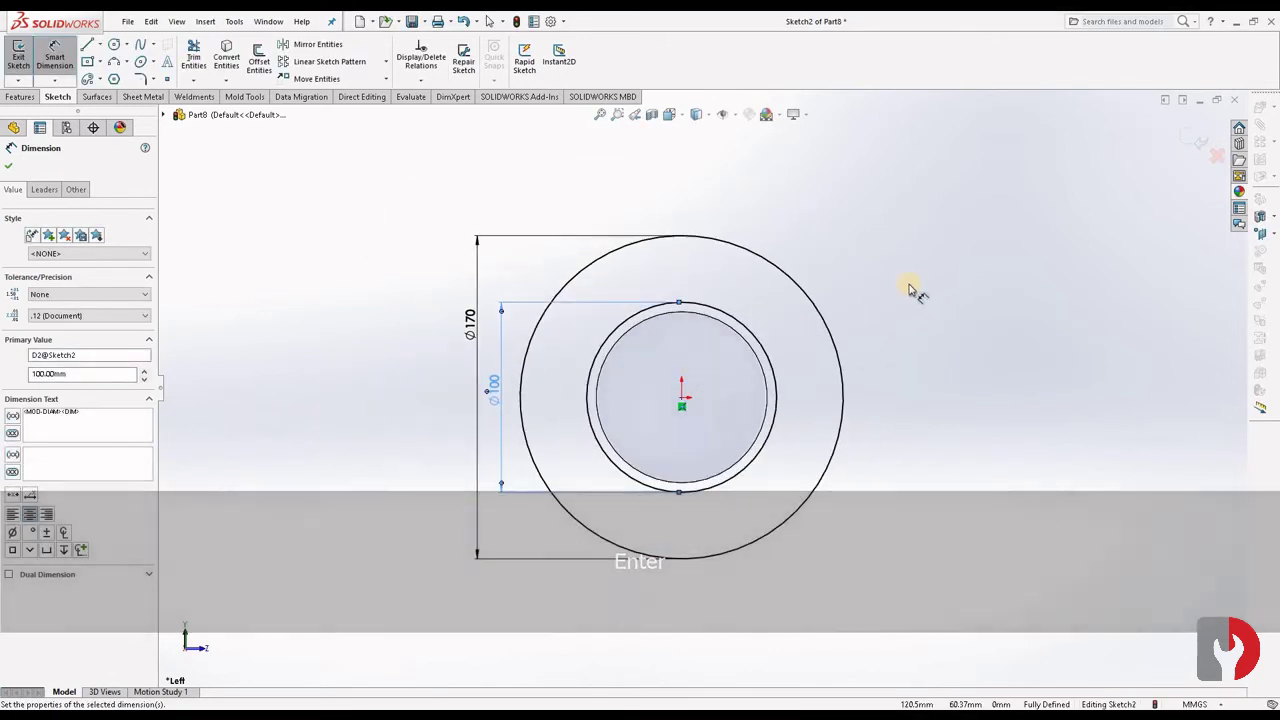
Draw a three-point arc of about 93 mm radius joining the inner and outer circles, just left of their top.
left_click(114, 61)
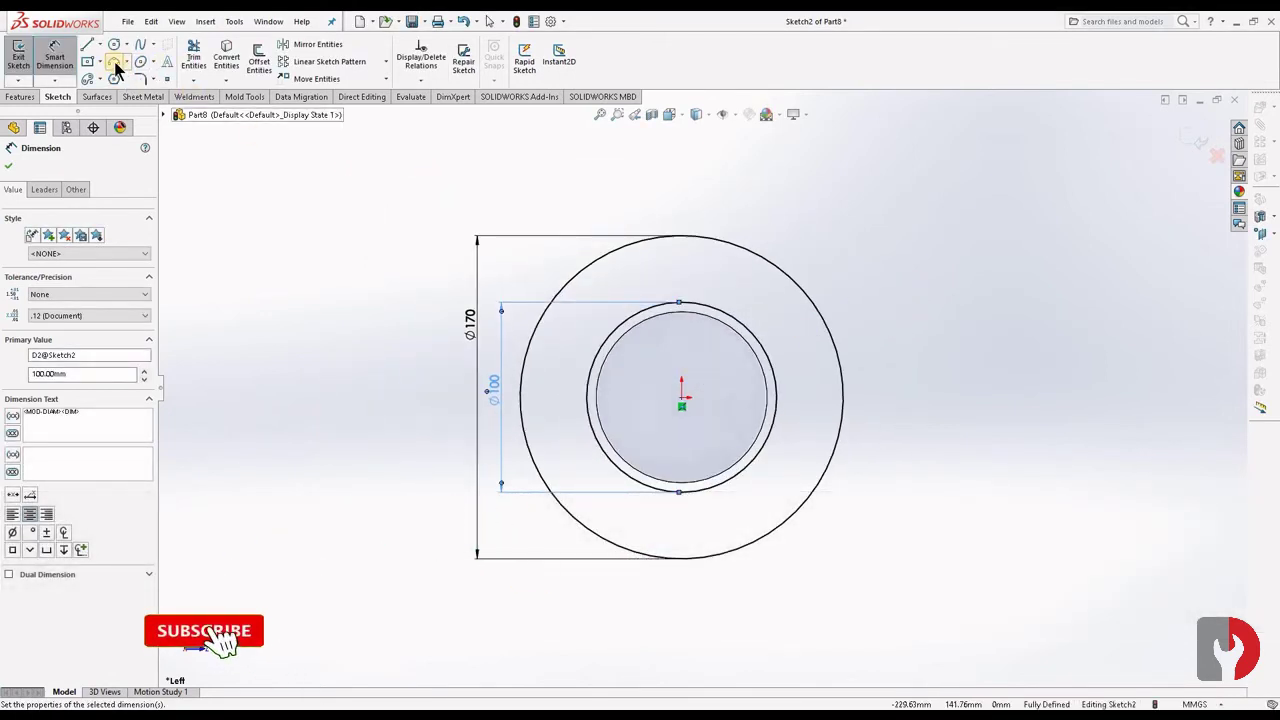
left_click(632, 318)
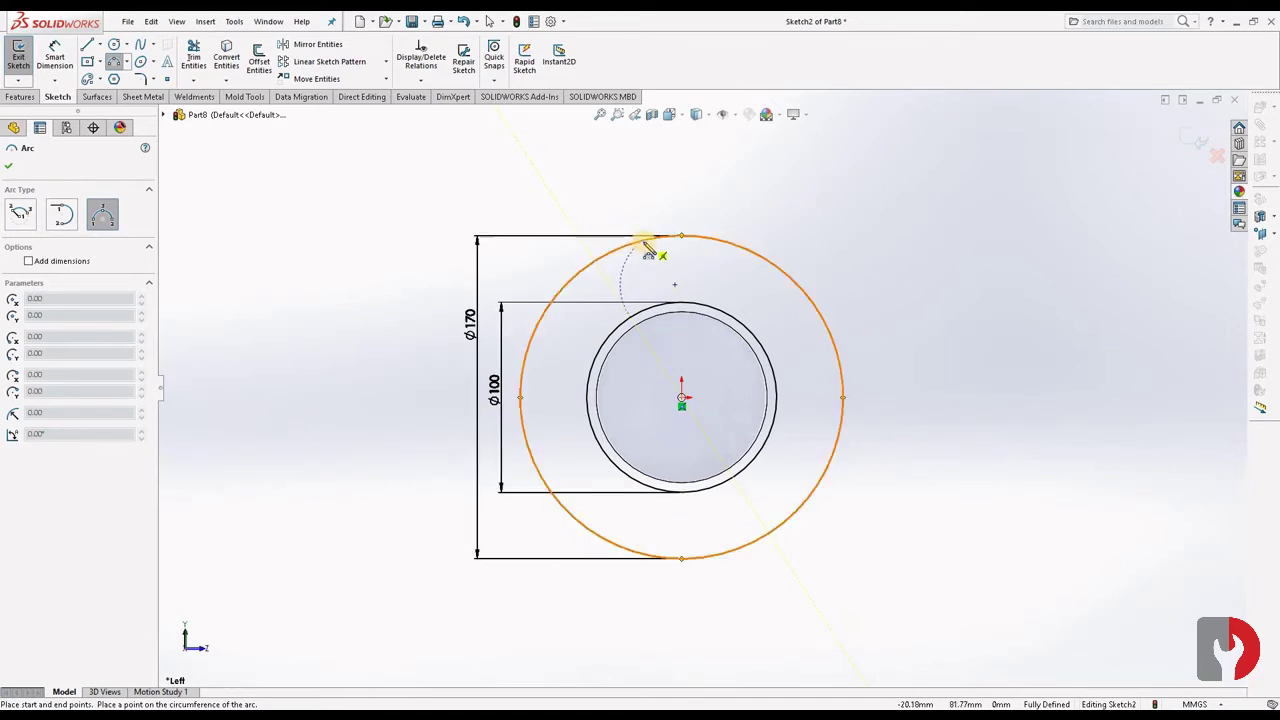
left_click(645, 245)
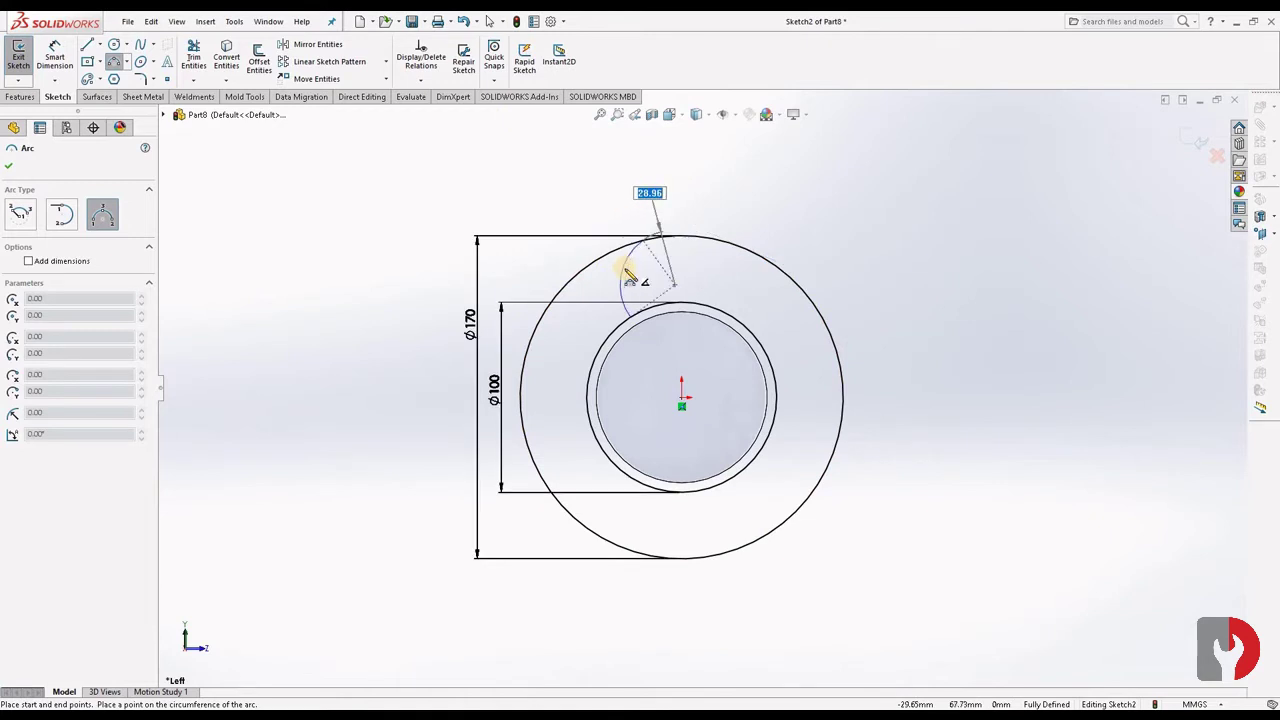
left_click(637, 277)
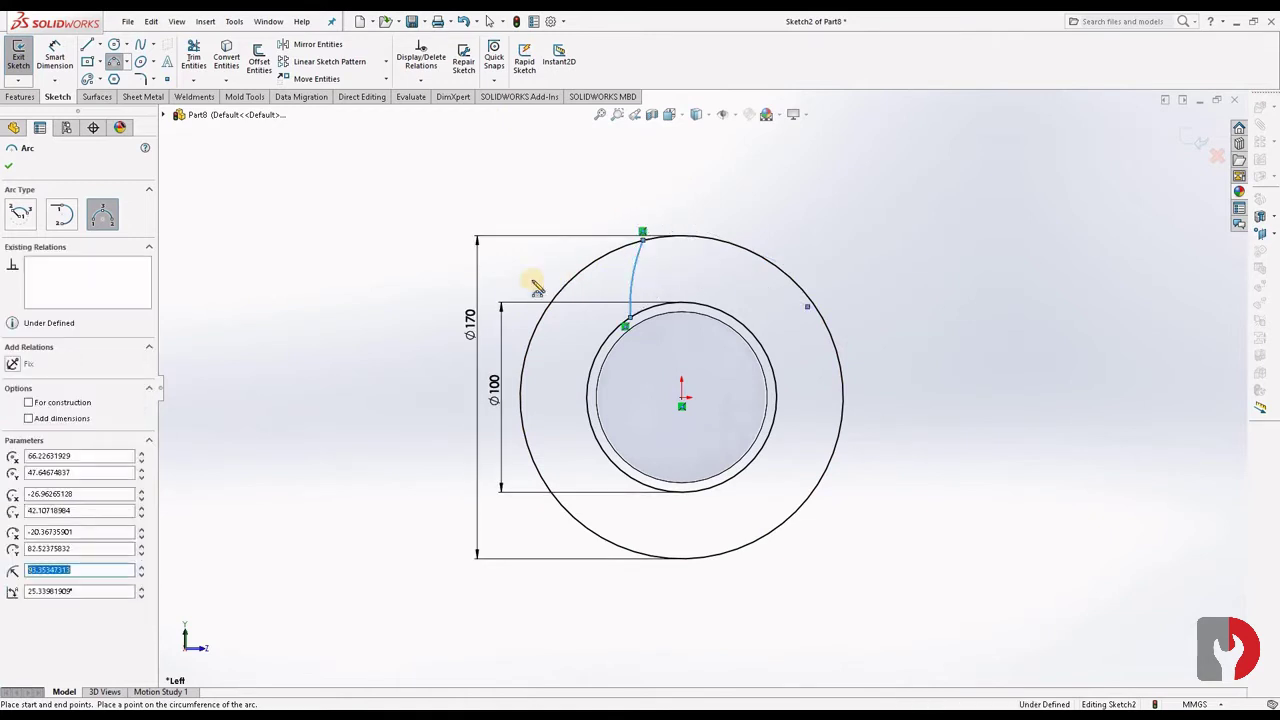
Dimension the radius of the arc between the two circles at 65 mm.
left_click(55, 55)
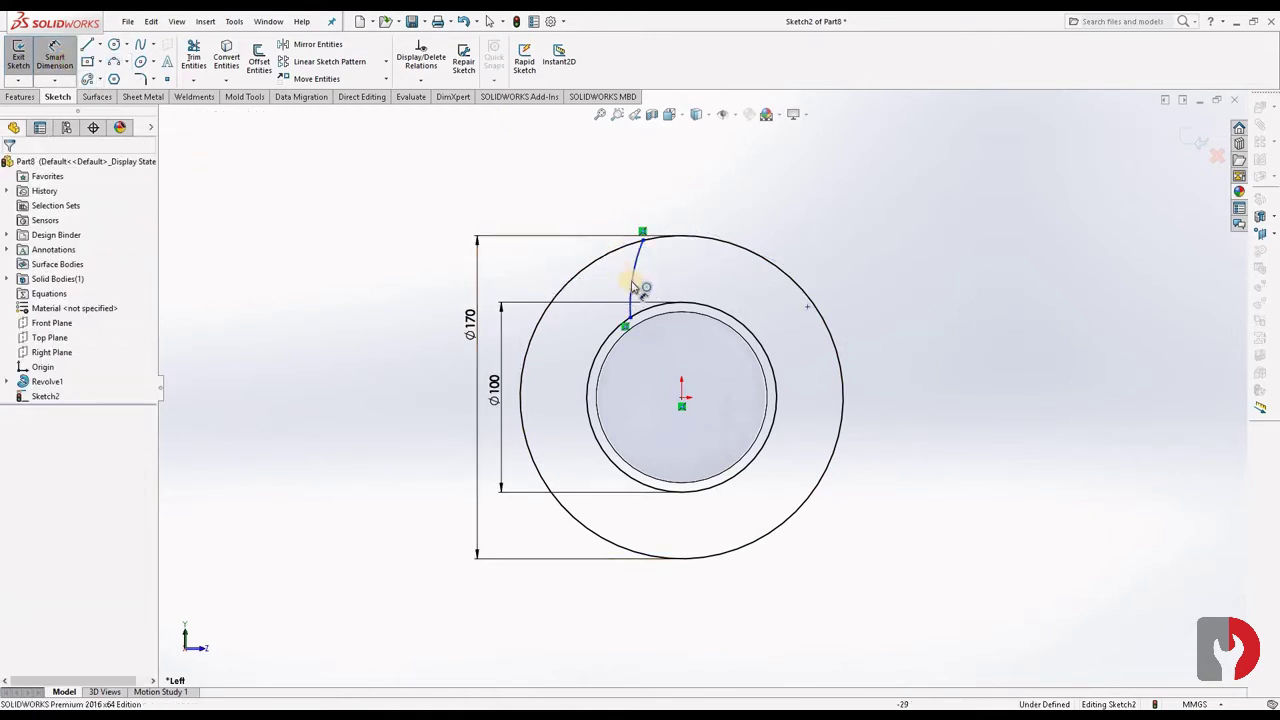
left_click(588, 274)
left_click(549, 270)
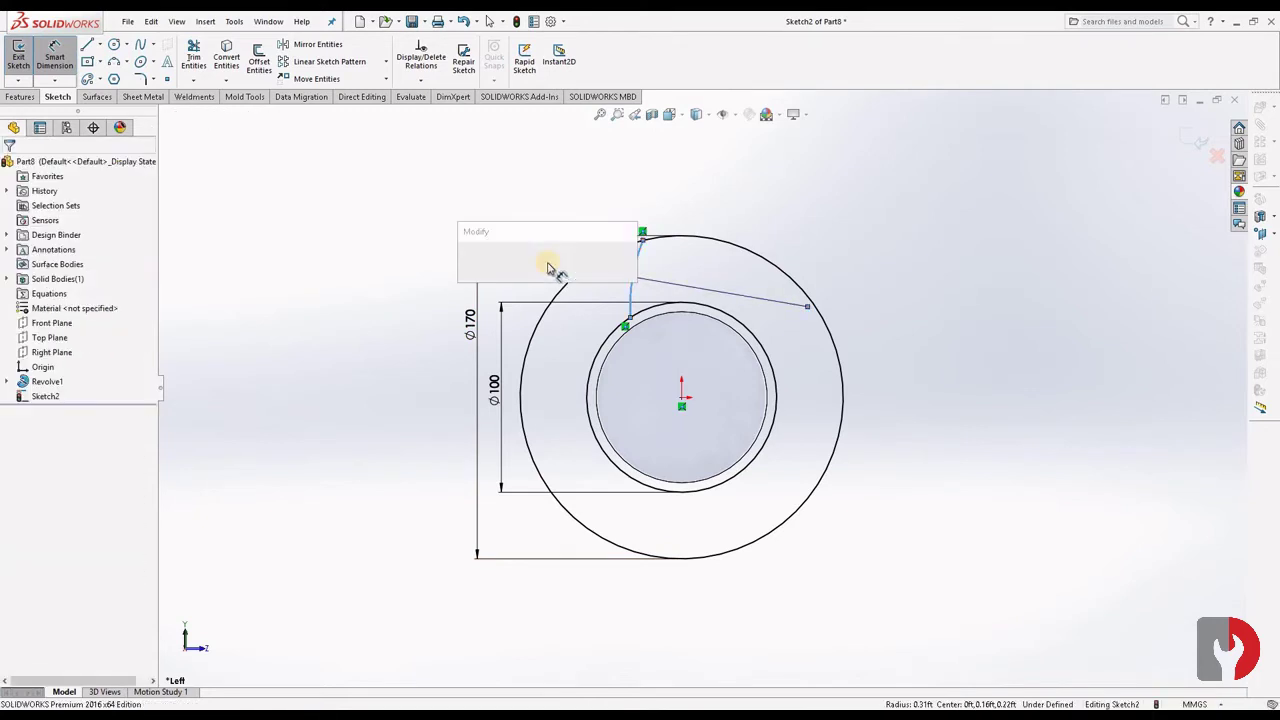
type("65")
key("Return")
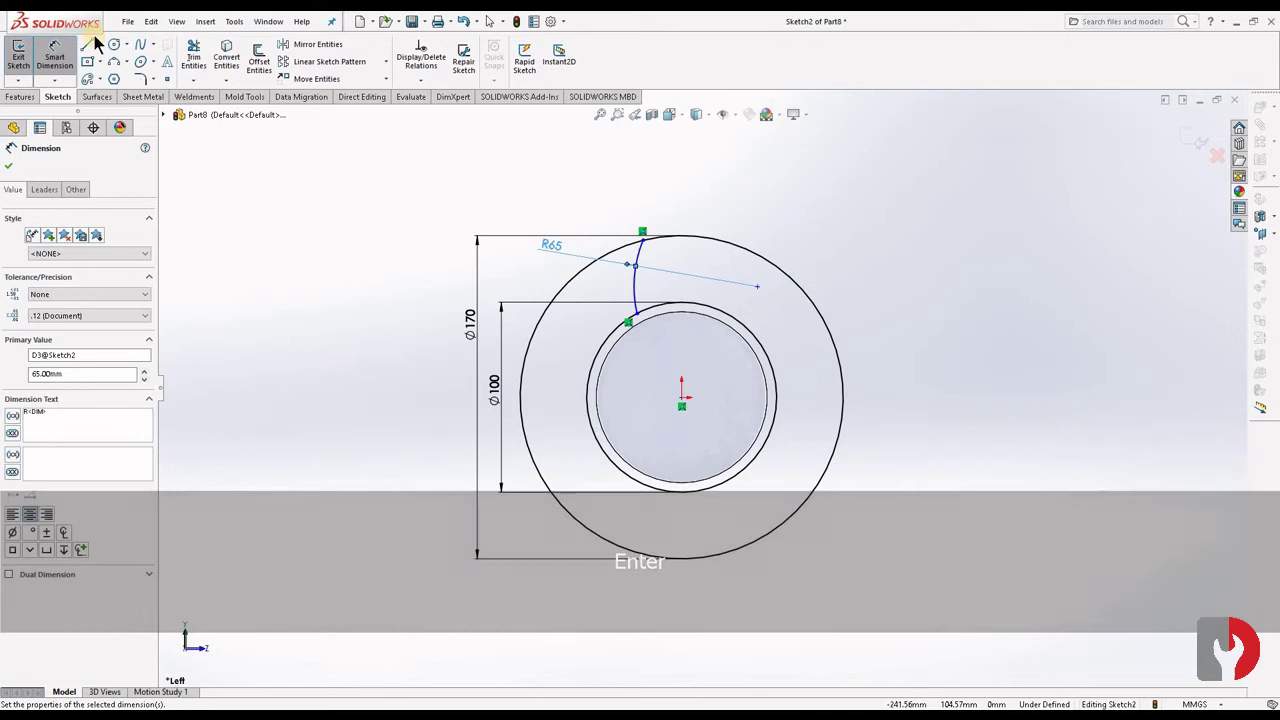
Draw a vertical centerline from the origin upward past the outer circle.
left_click(100, 44)
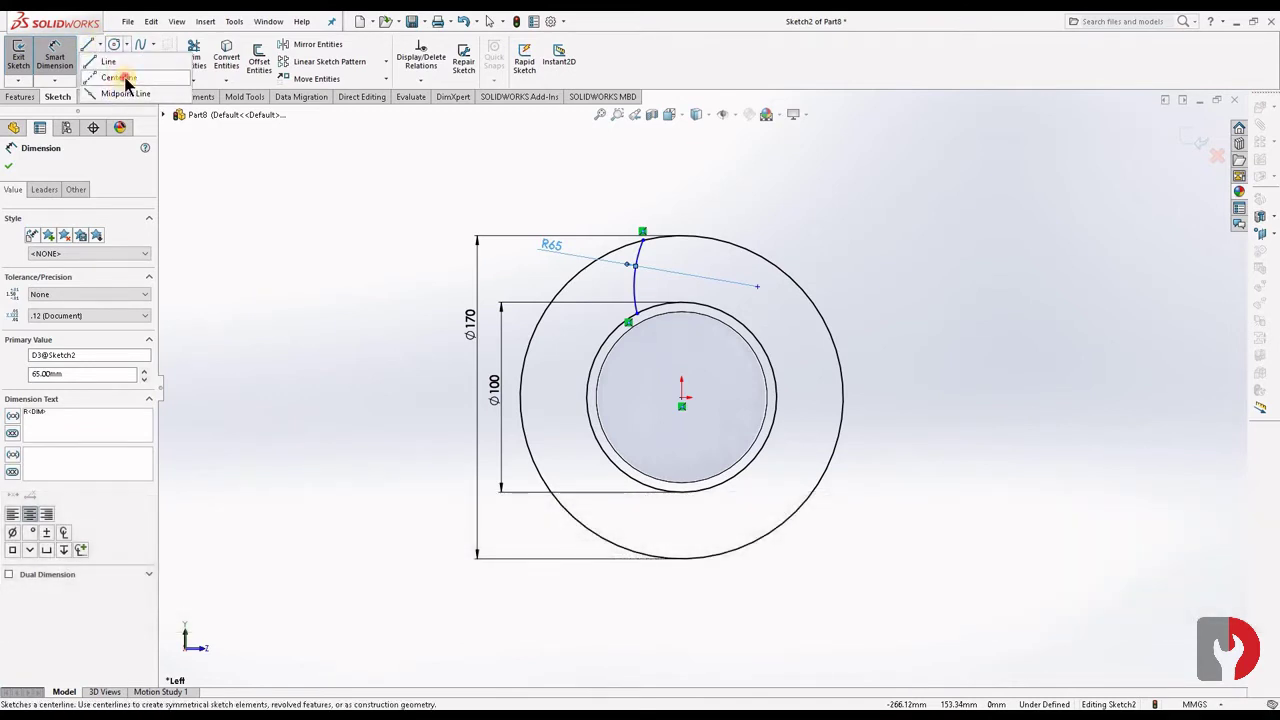
left_click(125, 78)
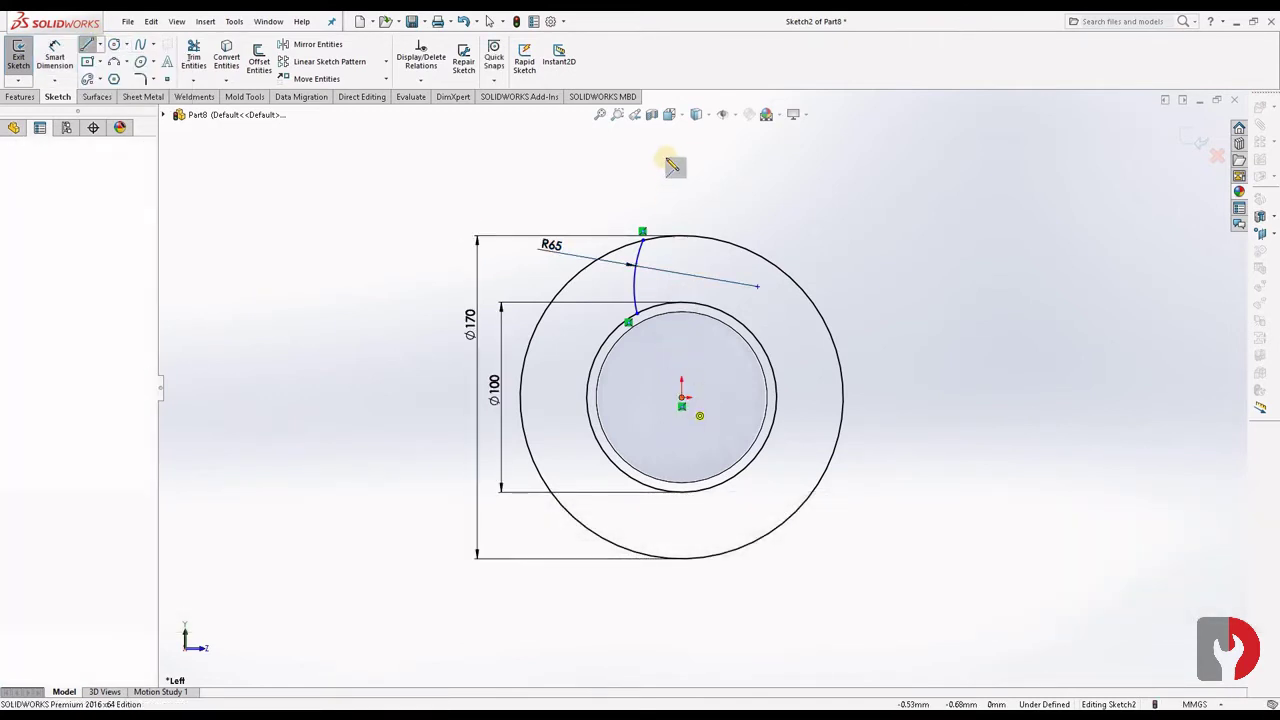
left_click(682, 398)
left_click(684, 153)
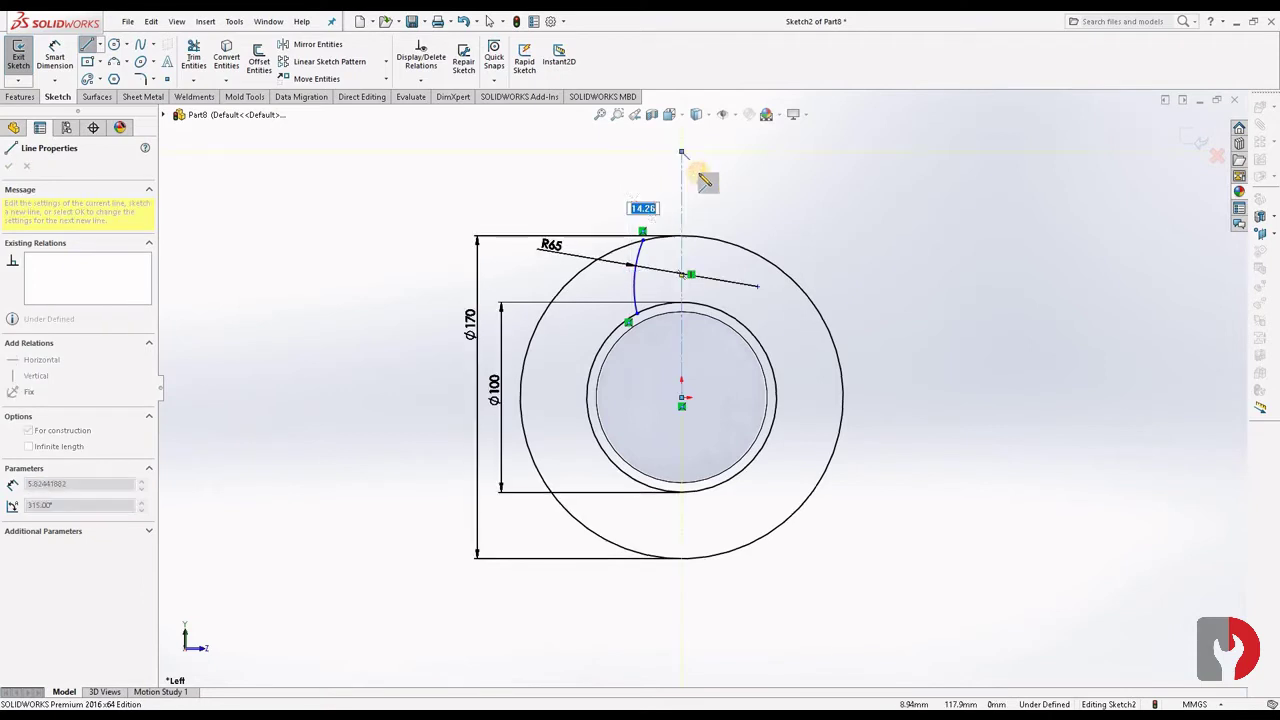
key("Escape")
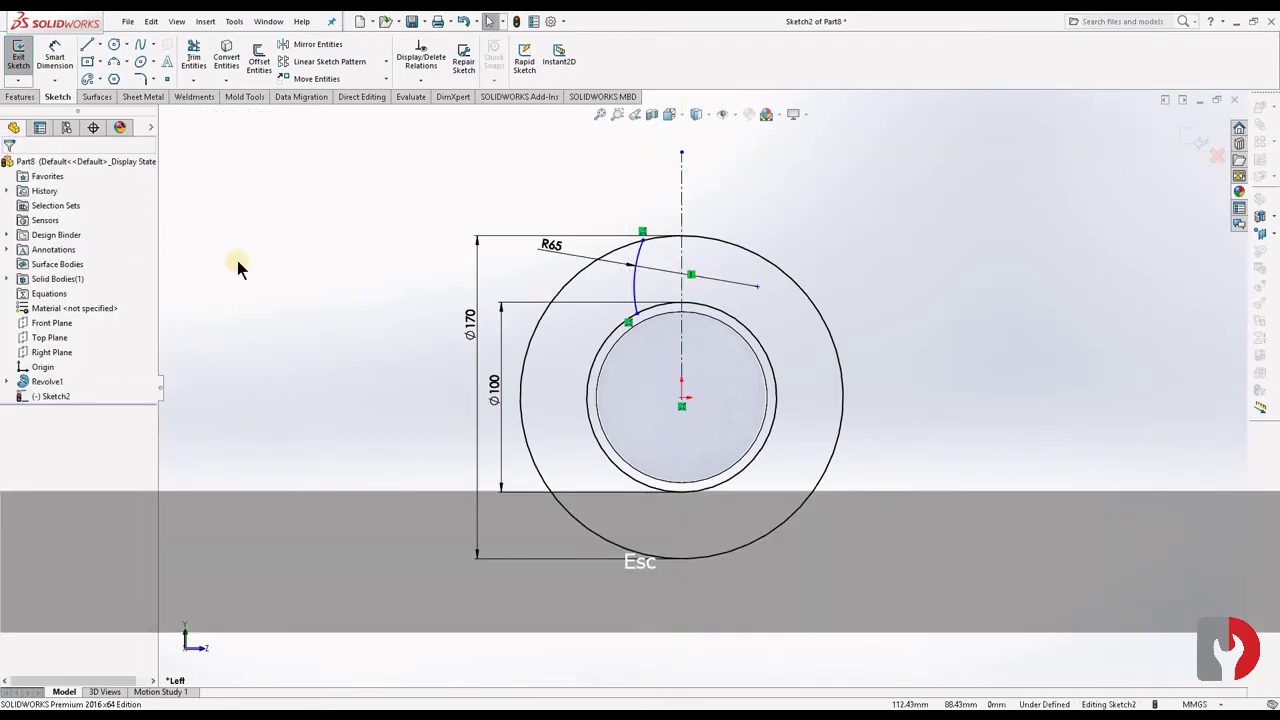
Dimension the horizontal distance from the arc's upper endpoint on the outer circle to the vertical centerline at 6 mm.
left_click(55, 57)
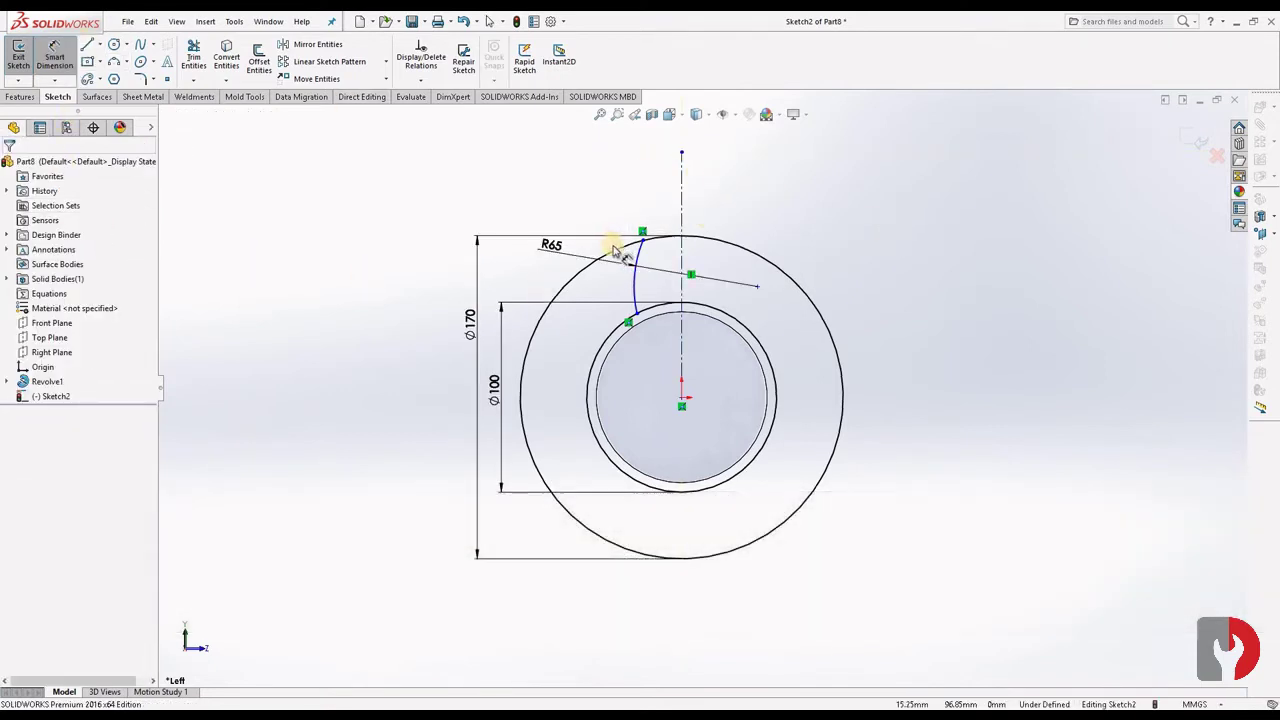
left_click(643, 238)
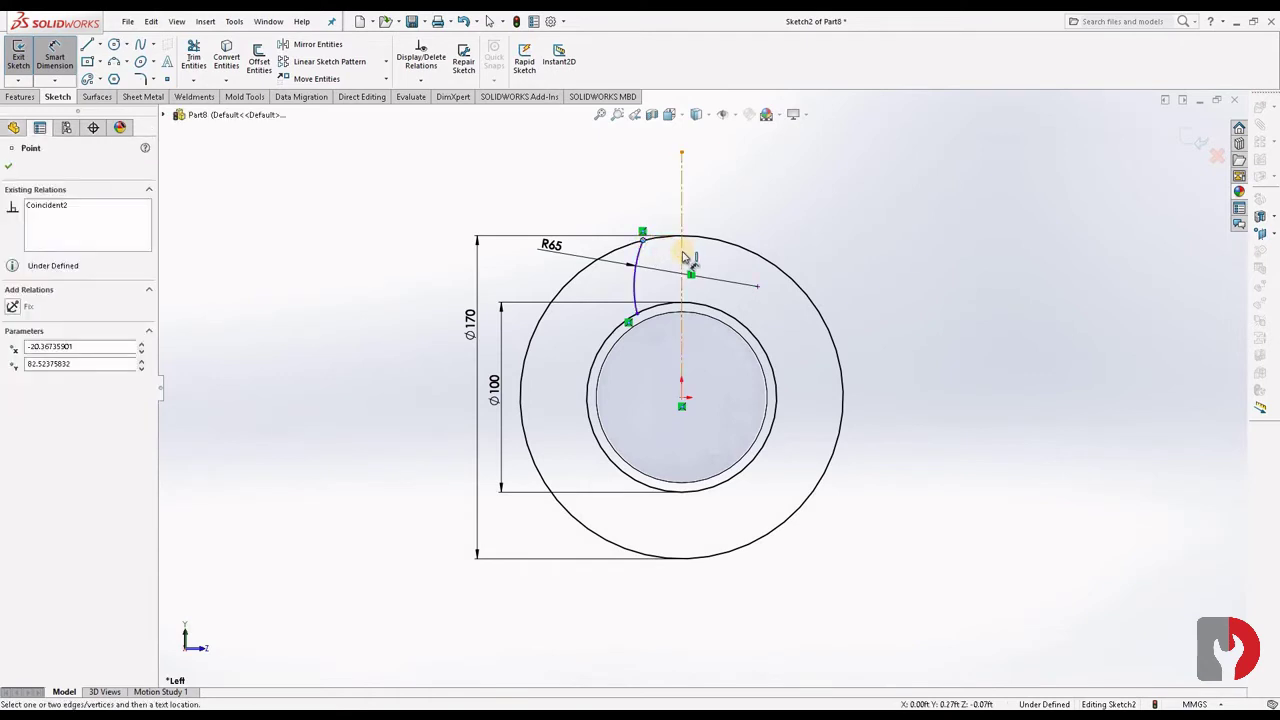
left_click(684, 256)
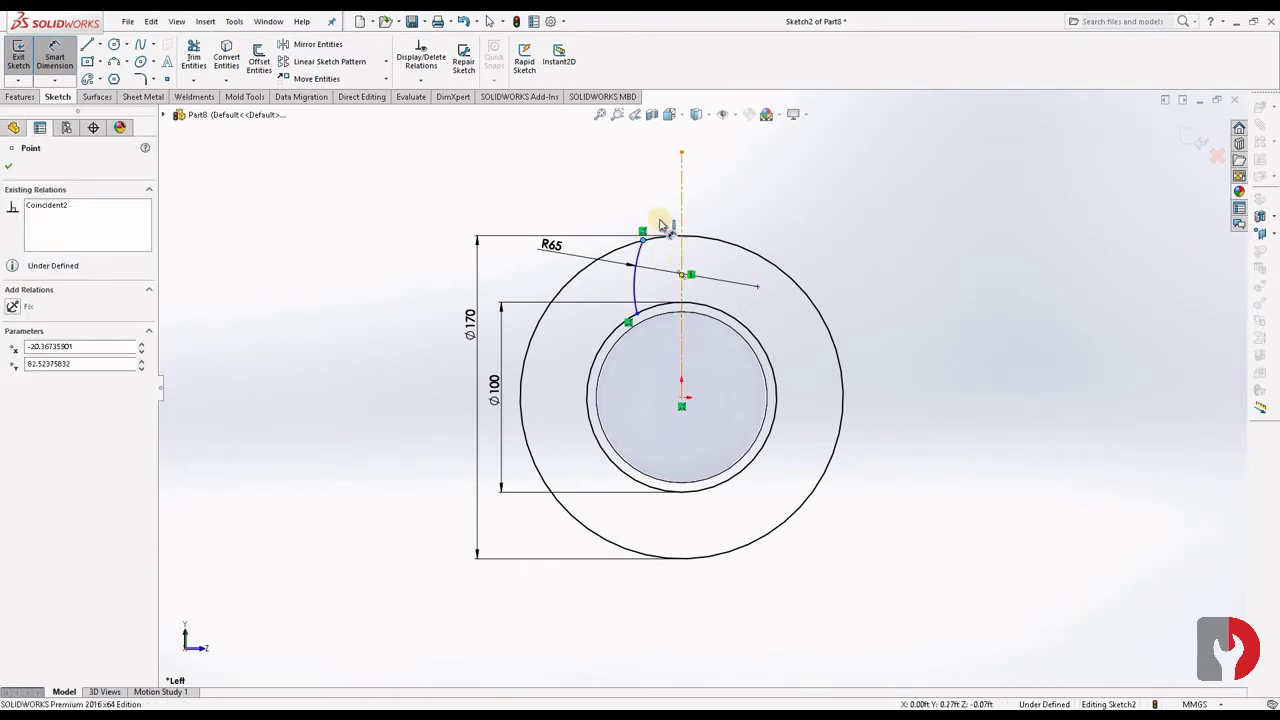
left_click(660, 200)
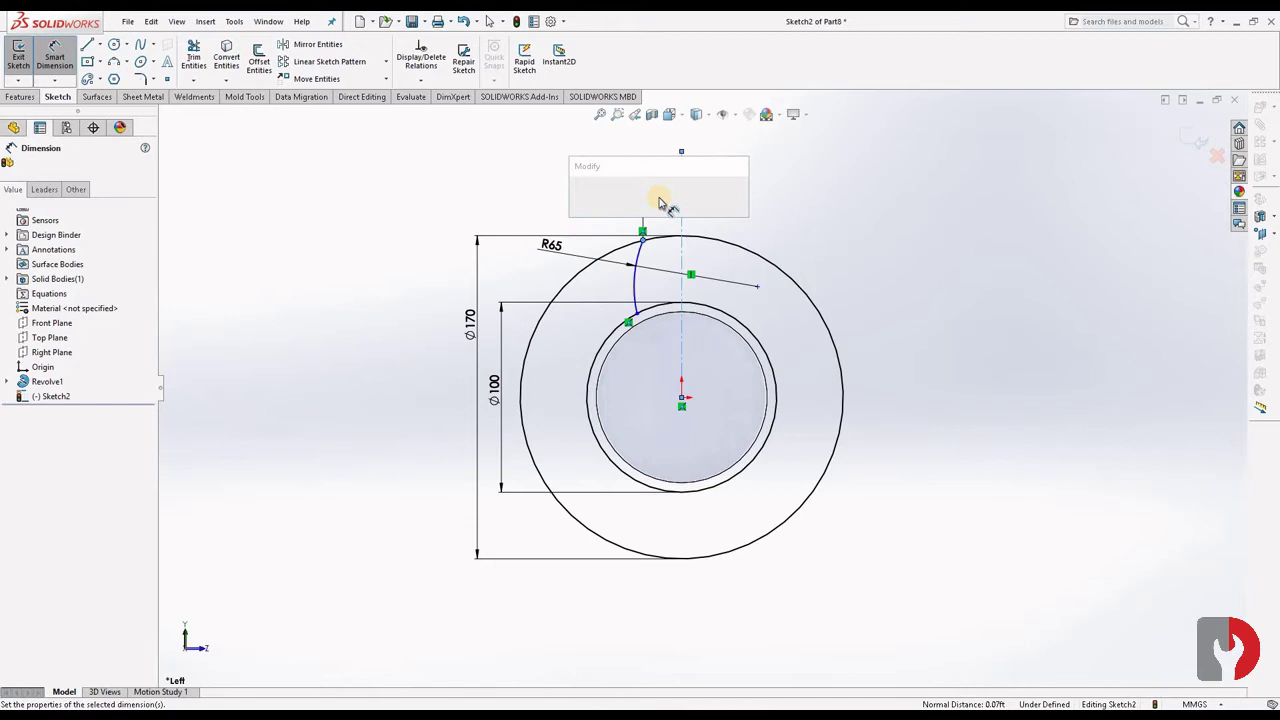
type("6.00mm")
key("Return")
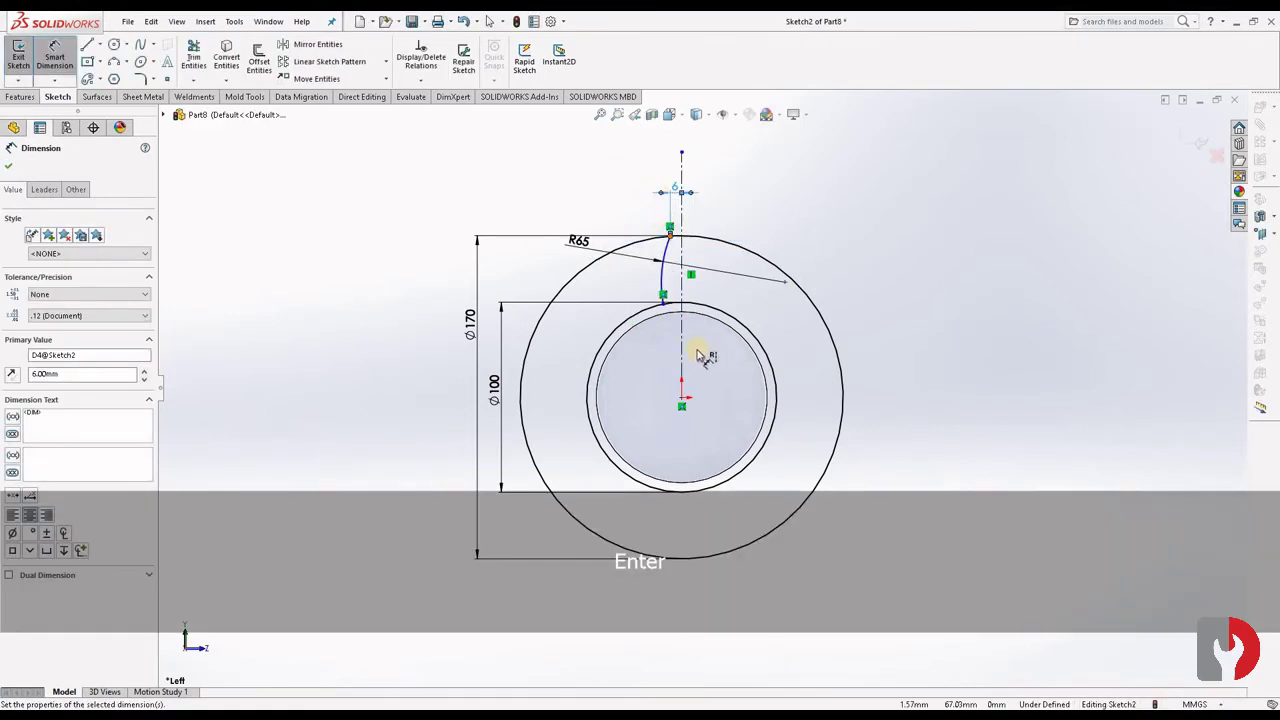
Dimension the horizontal distance from the arc's lower endpoint on the inner circle to the vertical centerline at 15 mm.
left_click(663, 300)
left_click(682, 315)
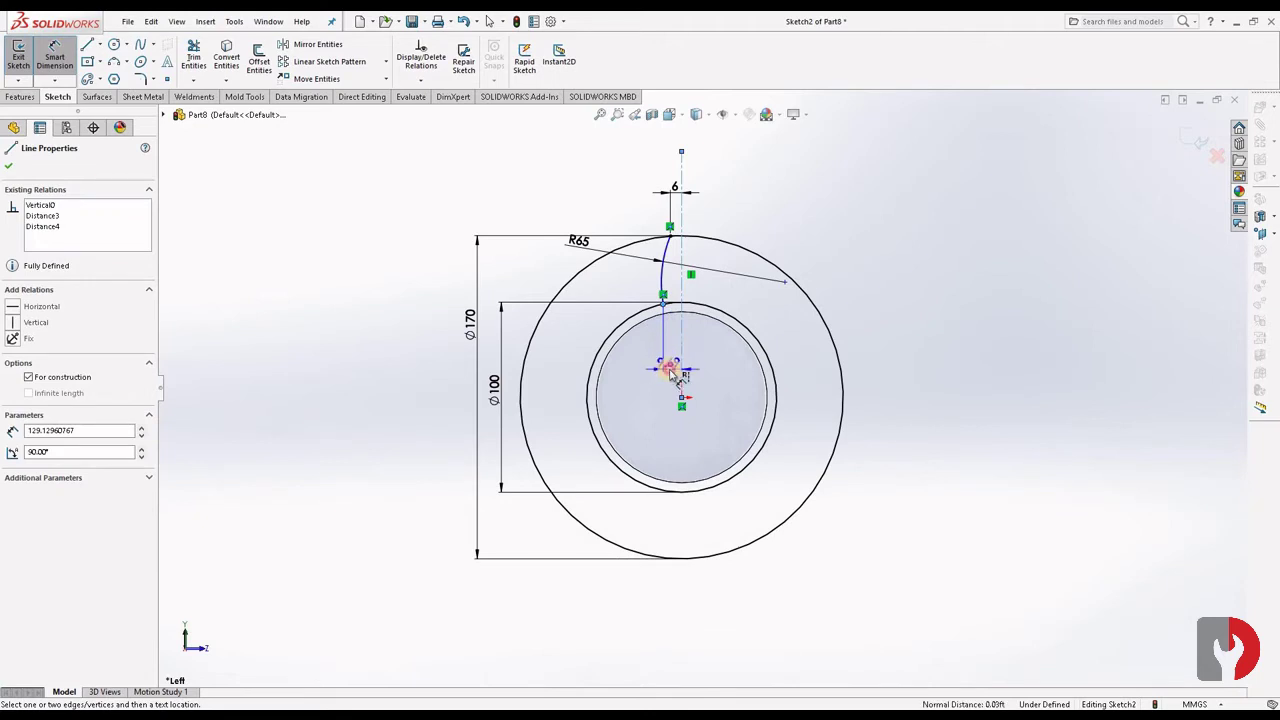
left_click(670, 372)
type("15")
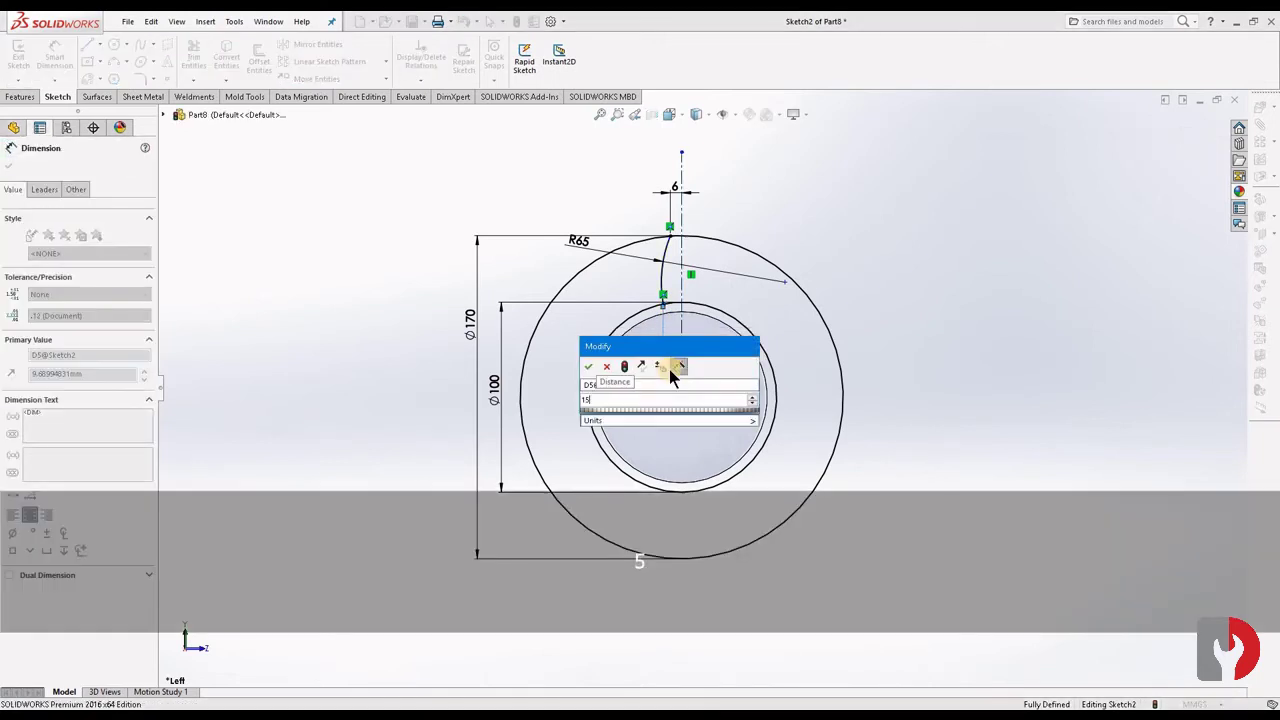
key("Return")
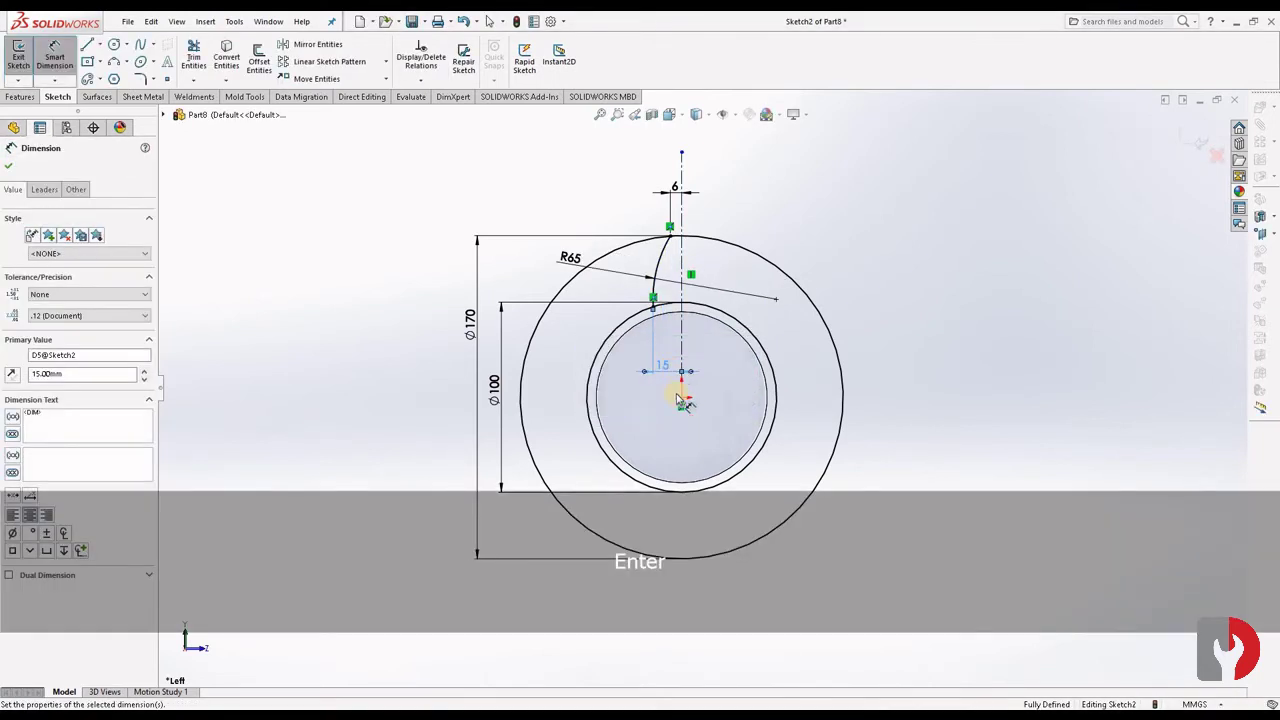
key("Escape")
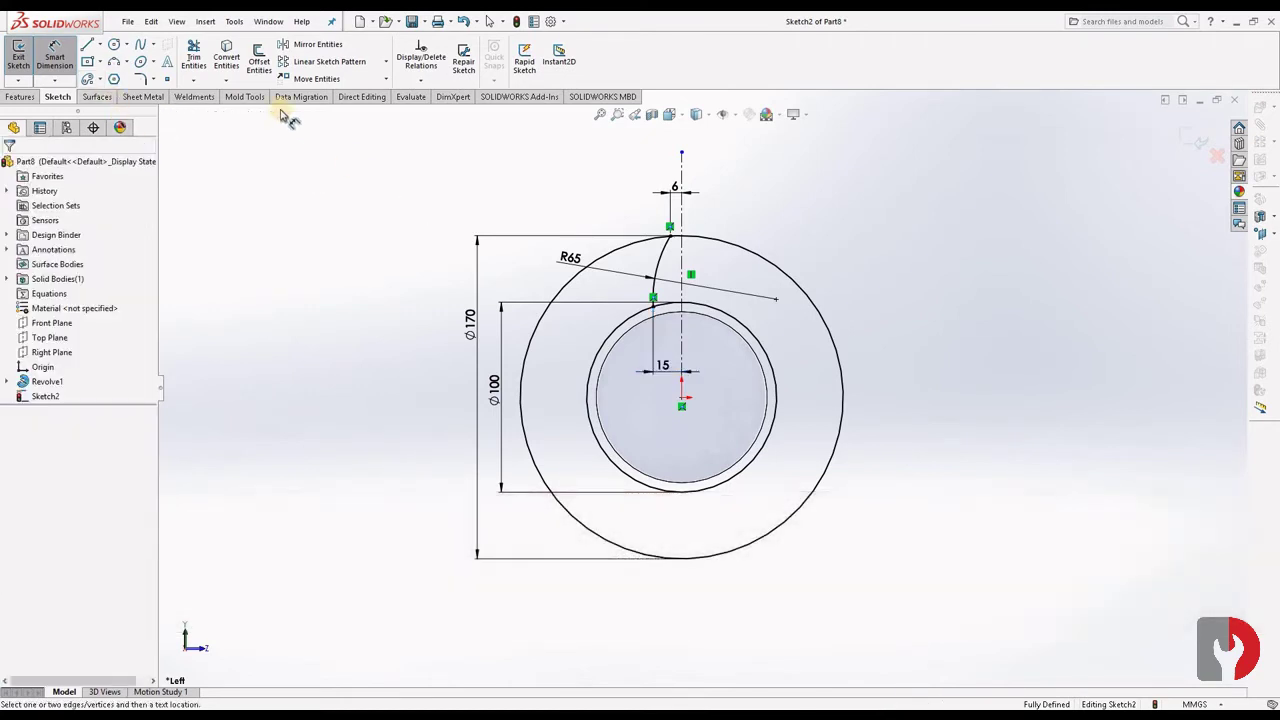
Mirror the R65 arc about the vertical centerline, keeping the original.
left_click(338, 45)
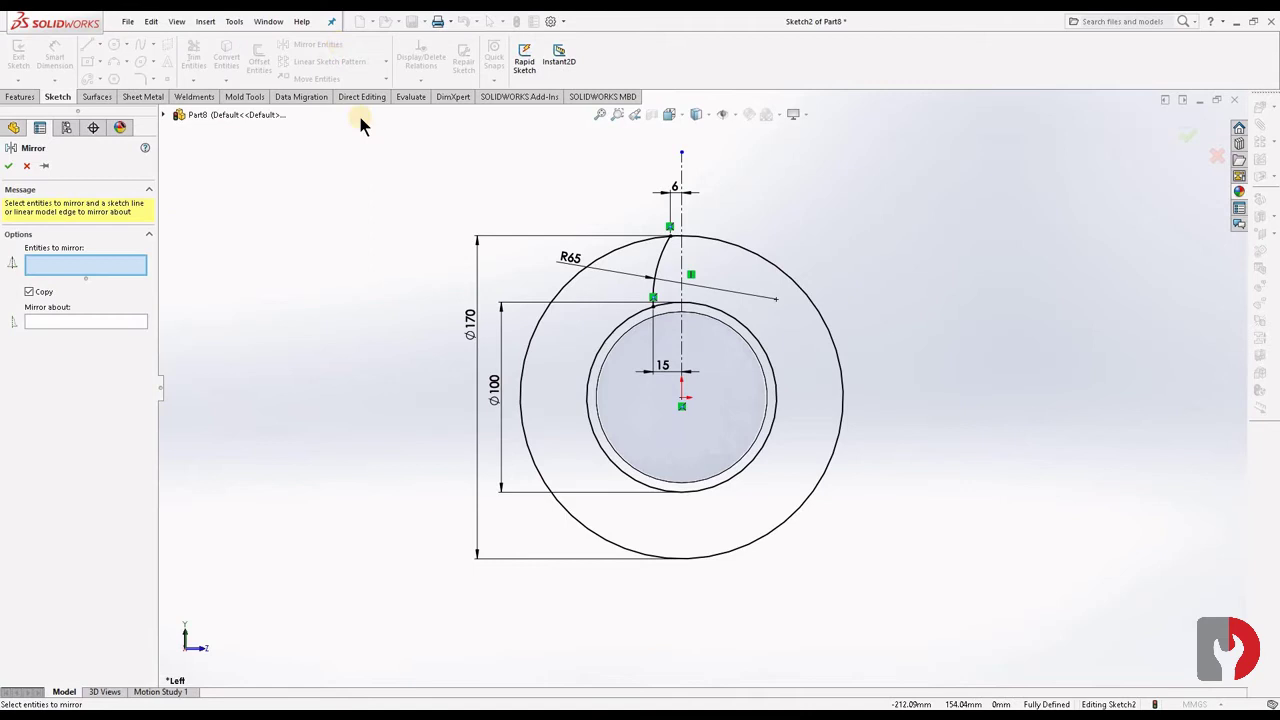
left_click(655, 284)
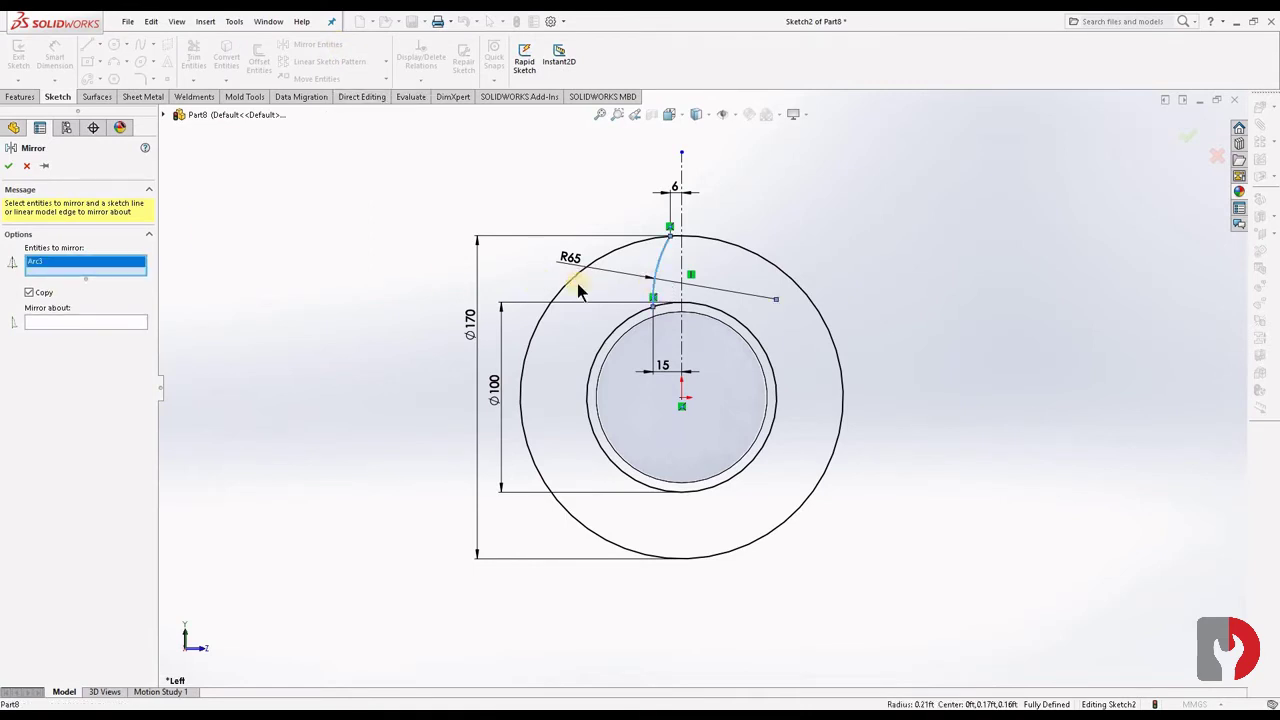
left_click(66, 322)
left_click(681, 300)
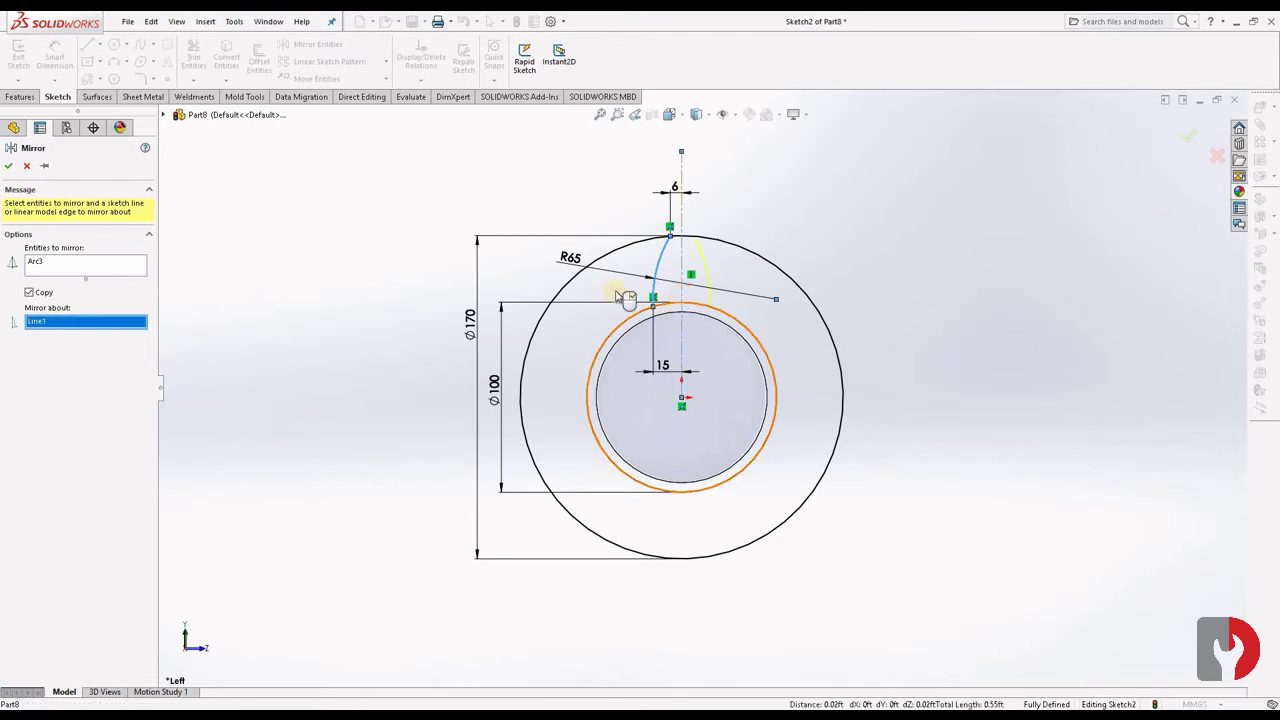
left_click(8, 166)
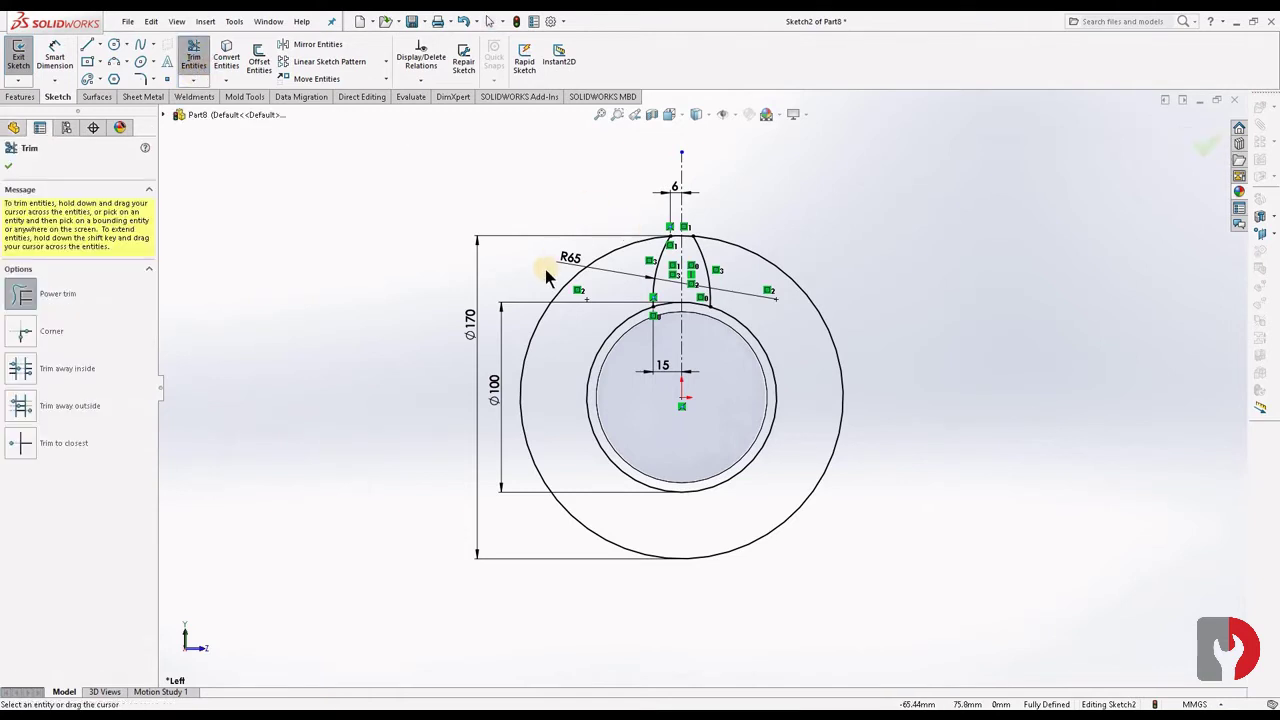
Power-trim the 170 mm outer circle, leaving only its short segment between the two mirrored arcs as the blade tip.
left_click_drag(577, 305, 563, 311)
scroll(700, 380, "up", 1)
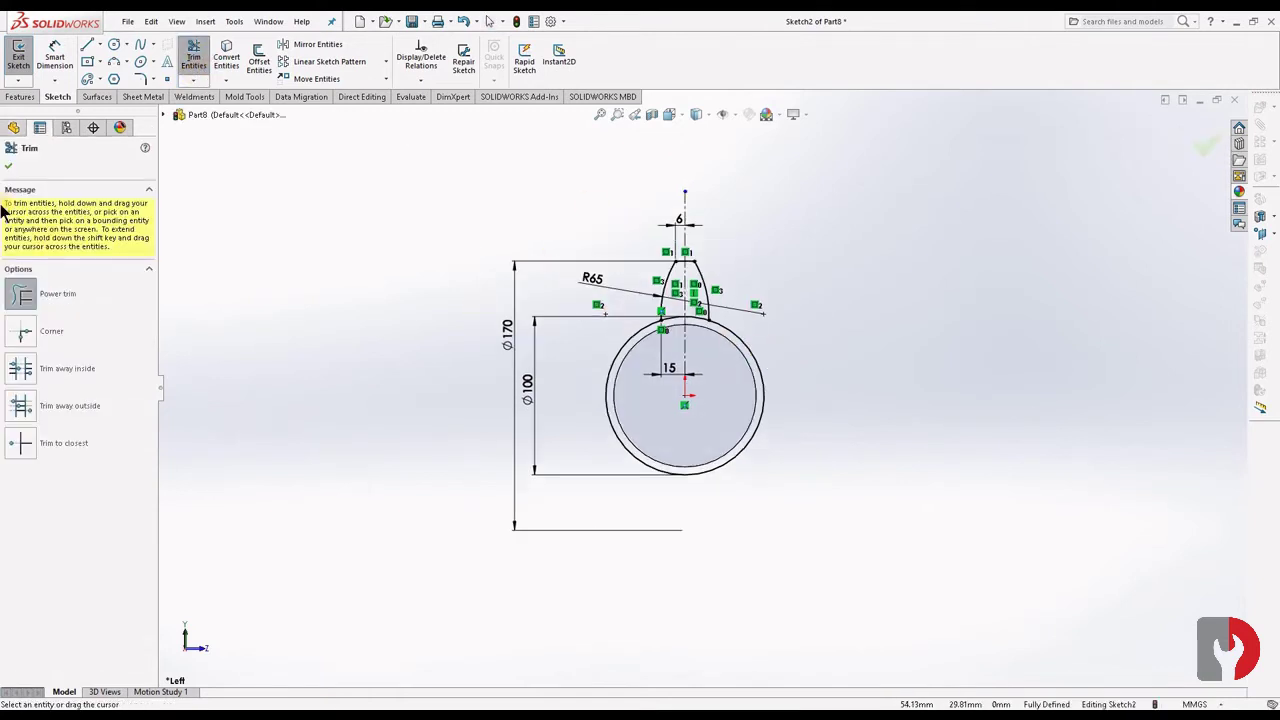
left_click(10, 166)
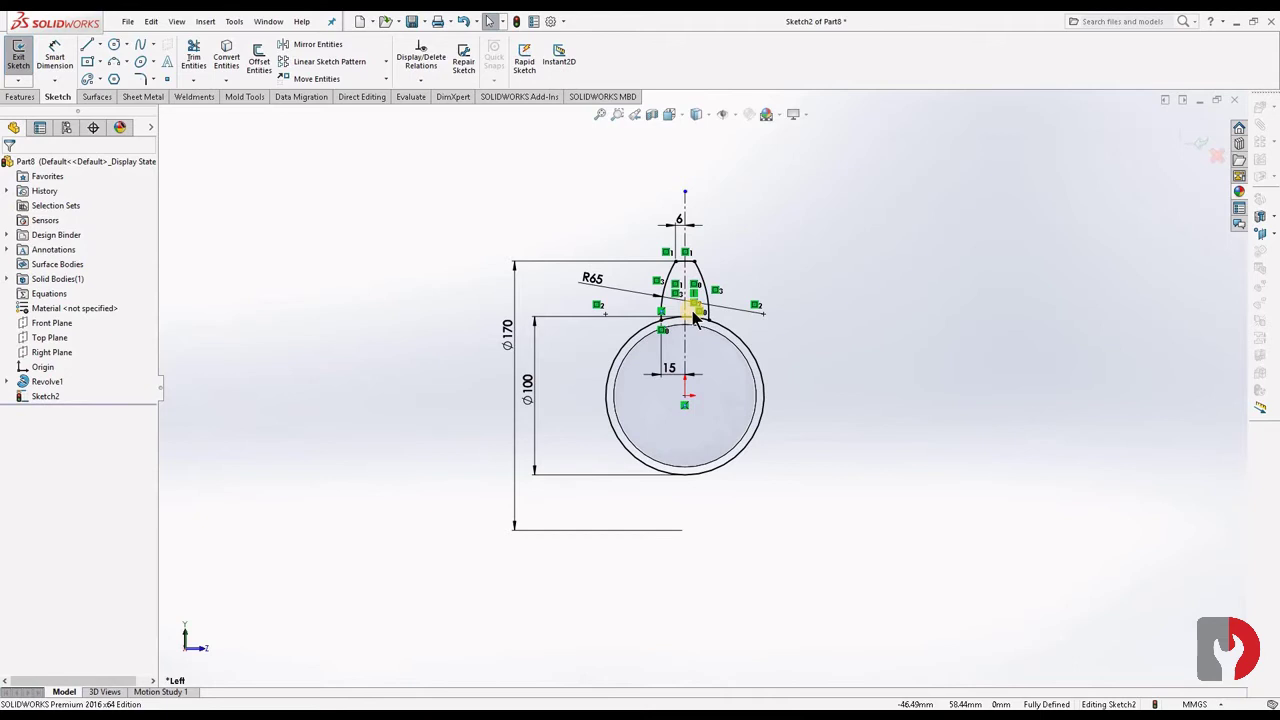
Circular-pattern the blade's two side arcs and tip segment around the circle center as 8 equally spaced instances over 360 degrees.
scroll(710, 312, "down", 2)
scroll(708, 312, "down", 2)
scroll(700, 320, "up", 2)
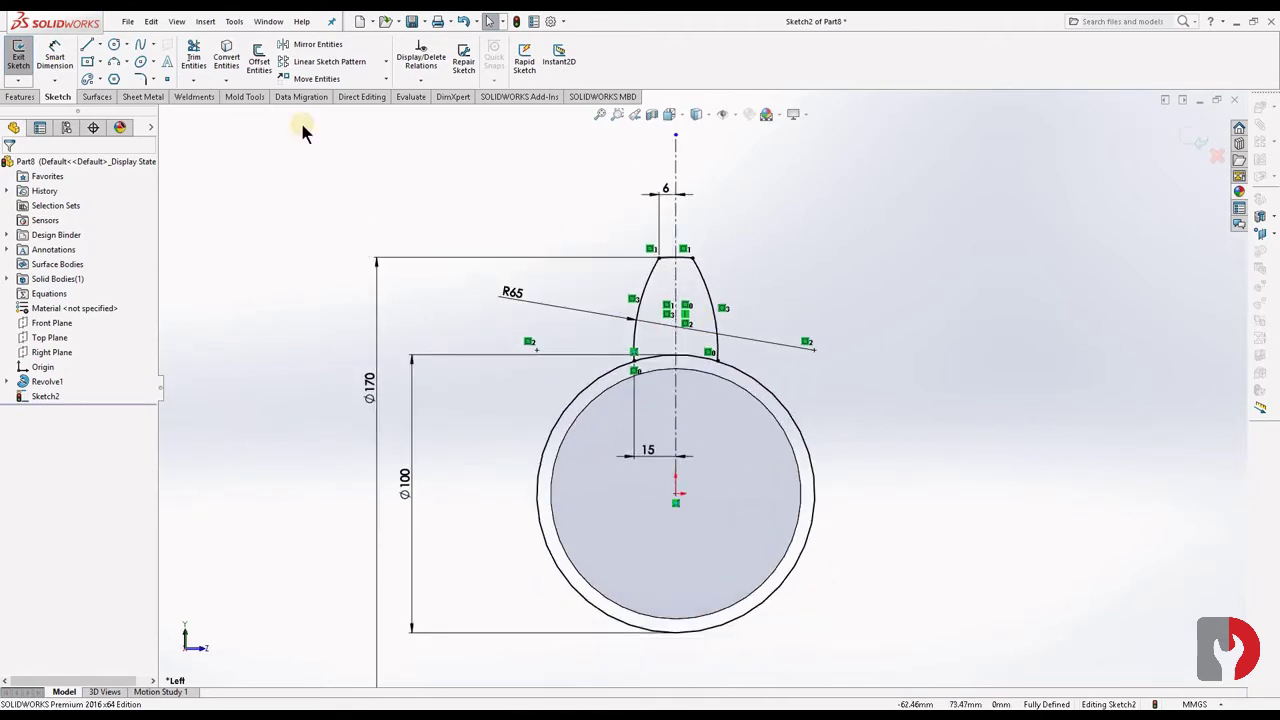
left_click(385, 63)
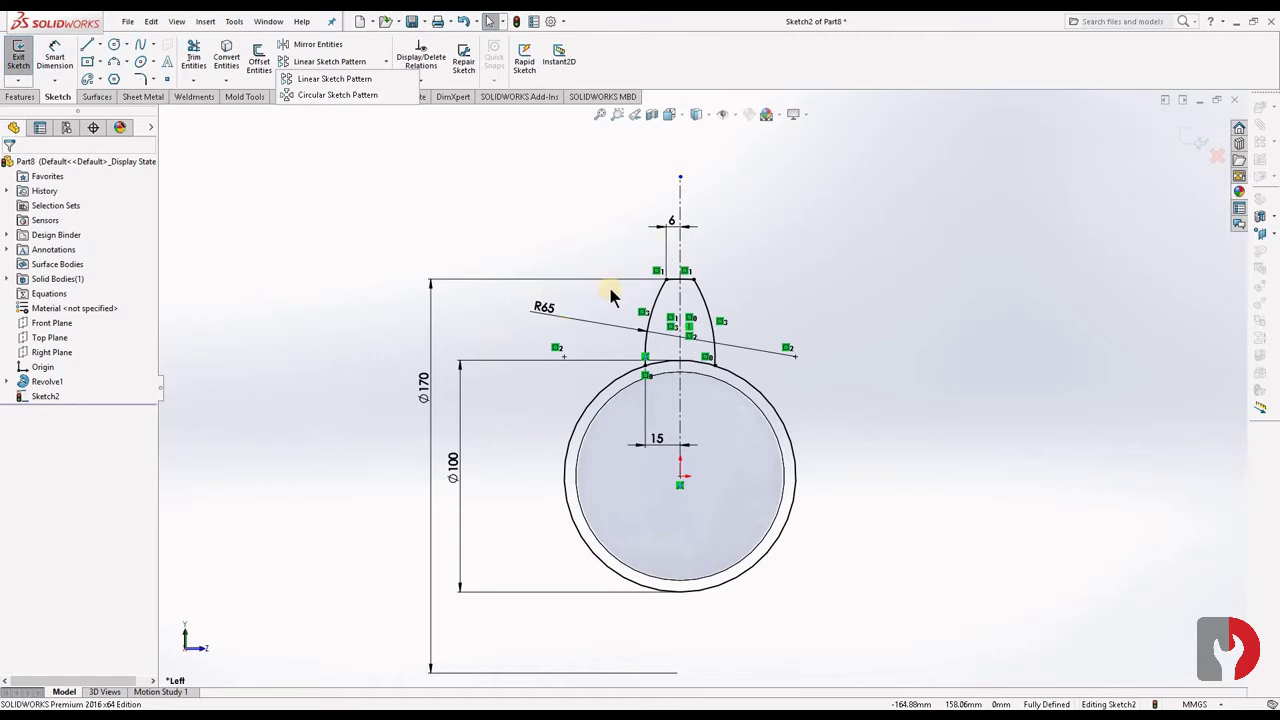
left_click(335, 93)
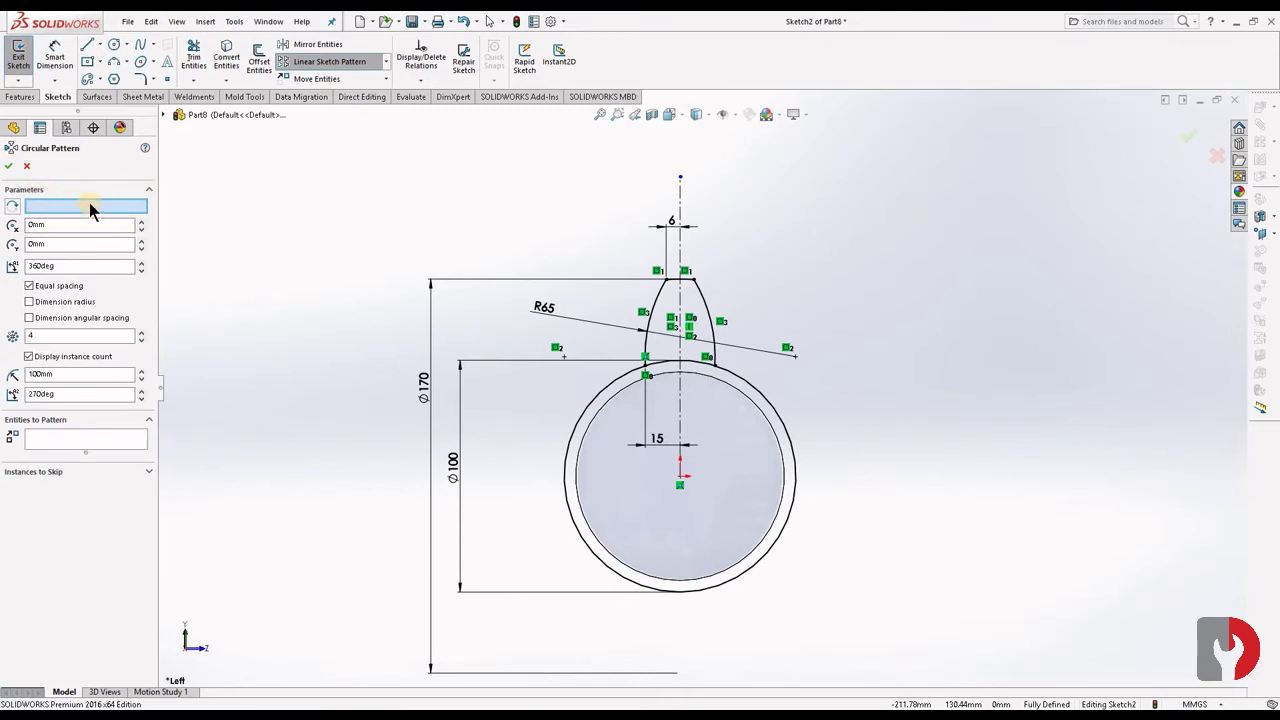
left_click(729, 392)
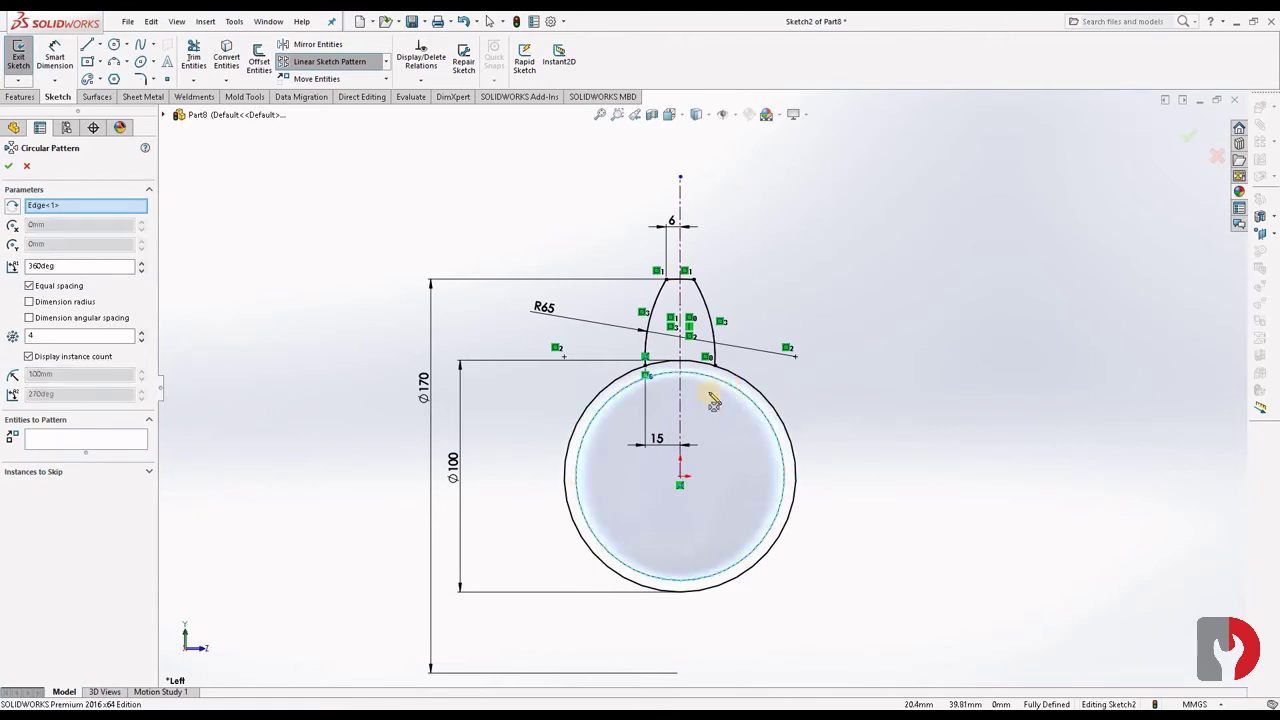
left_click(60, 336)
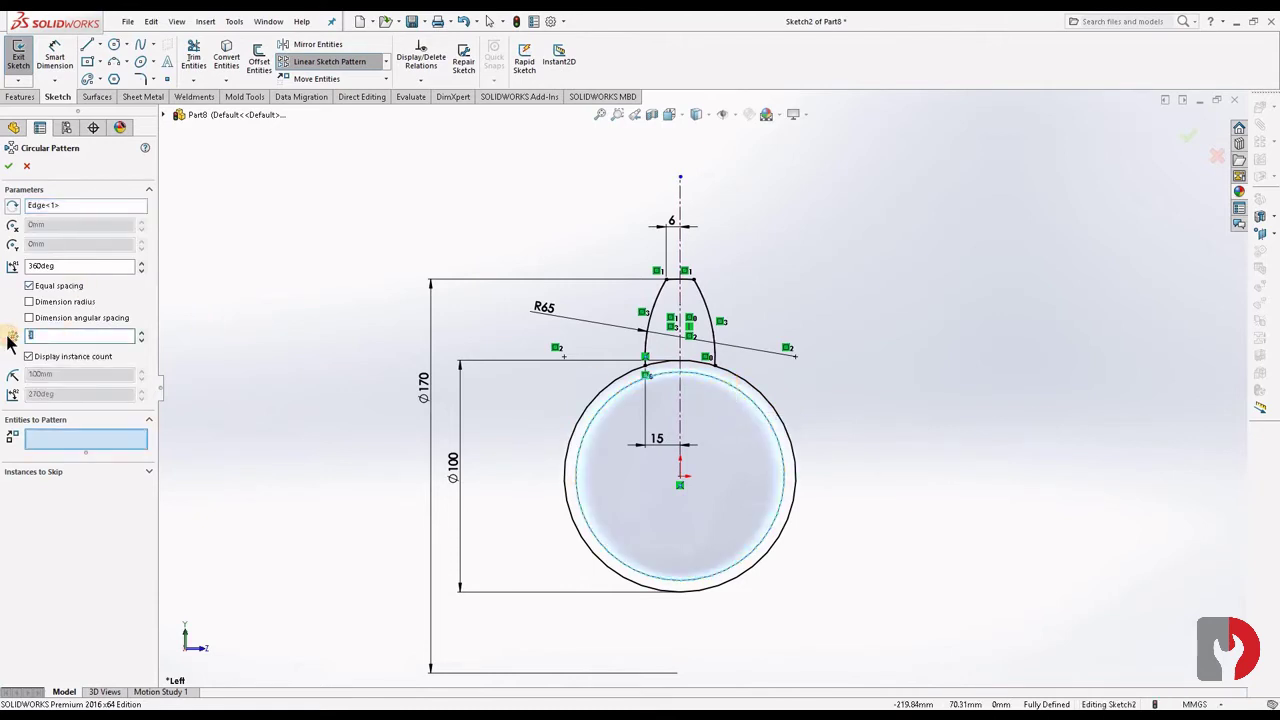
type("8")
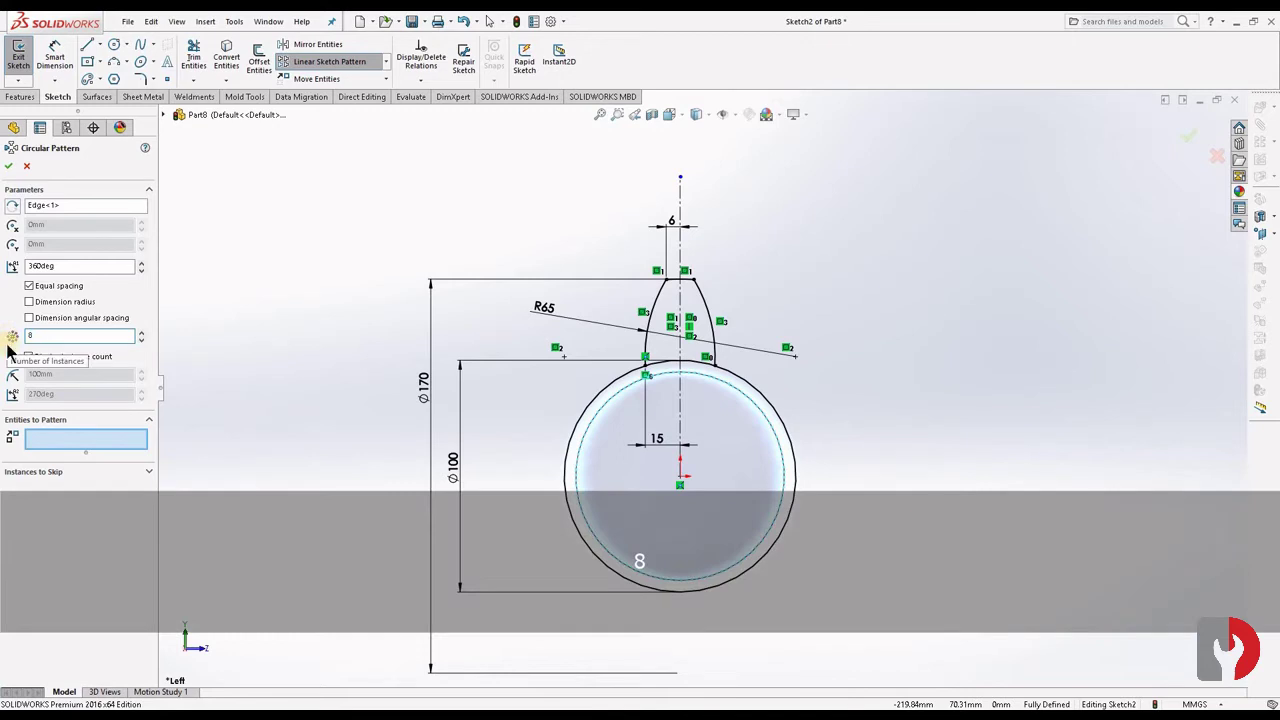
left_click(55, 438)
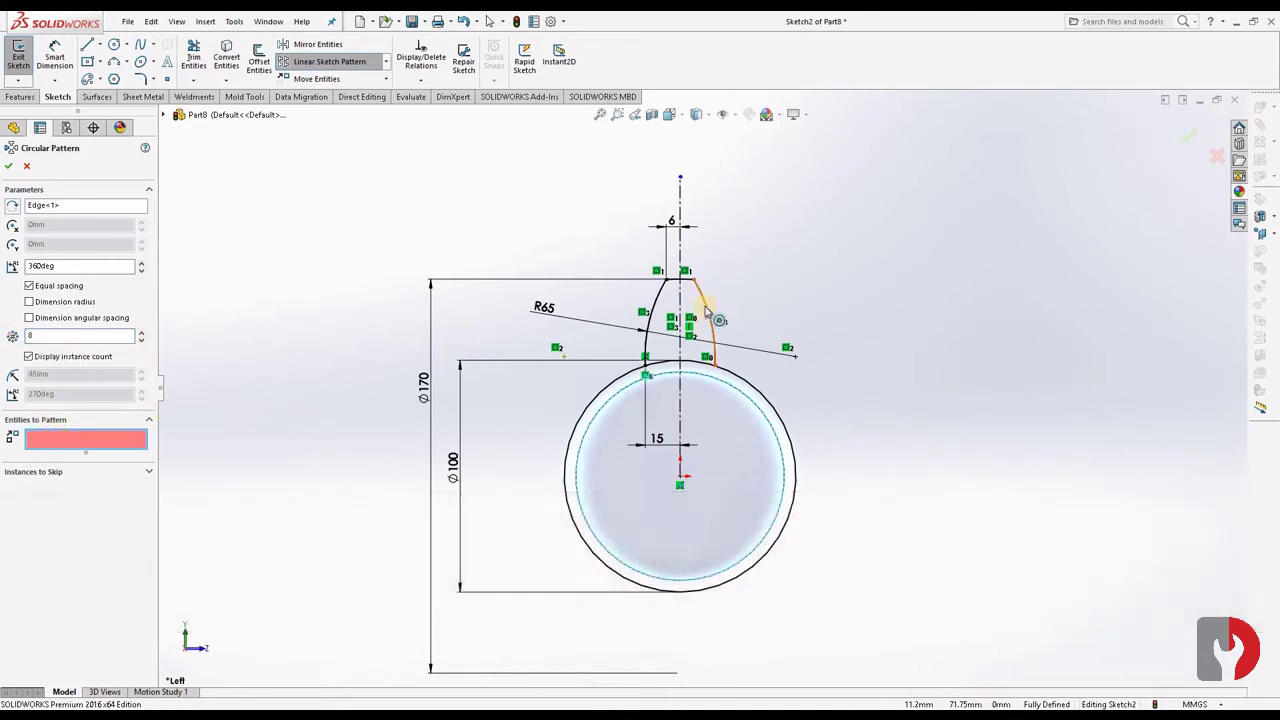
left_click(706, 313)
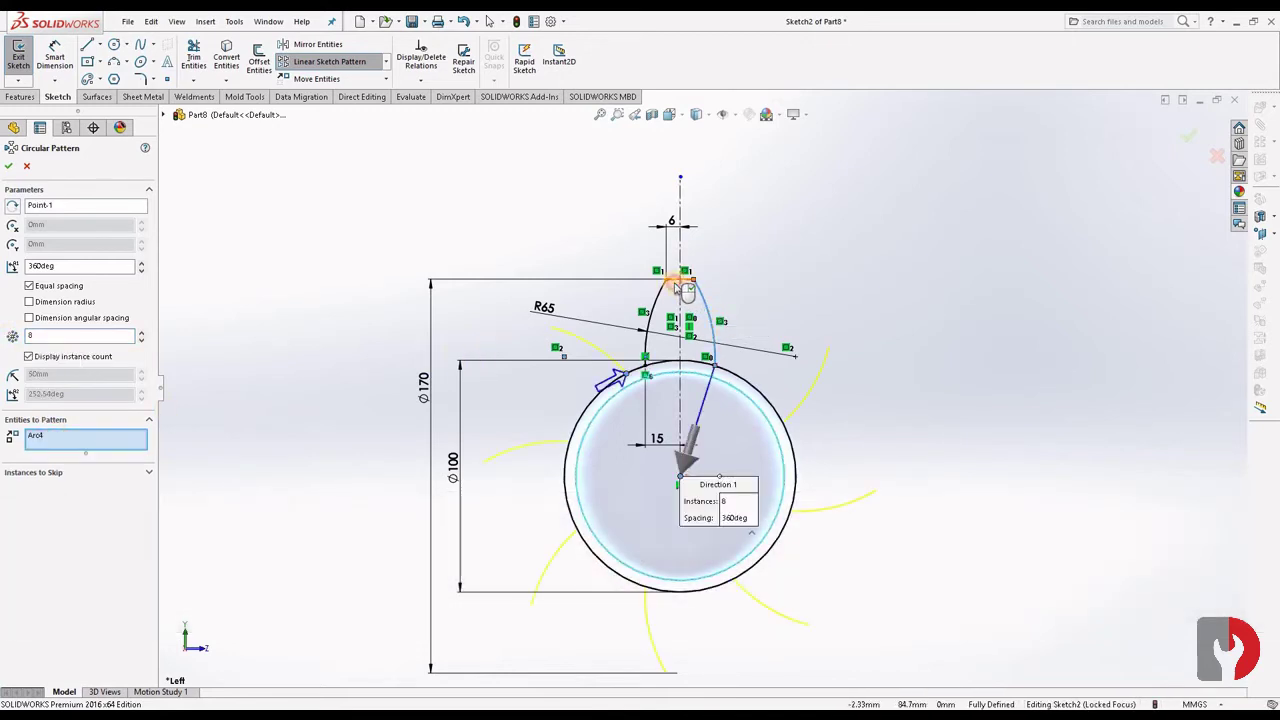
left_click(684, 285)
left_click(652, 318)
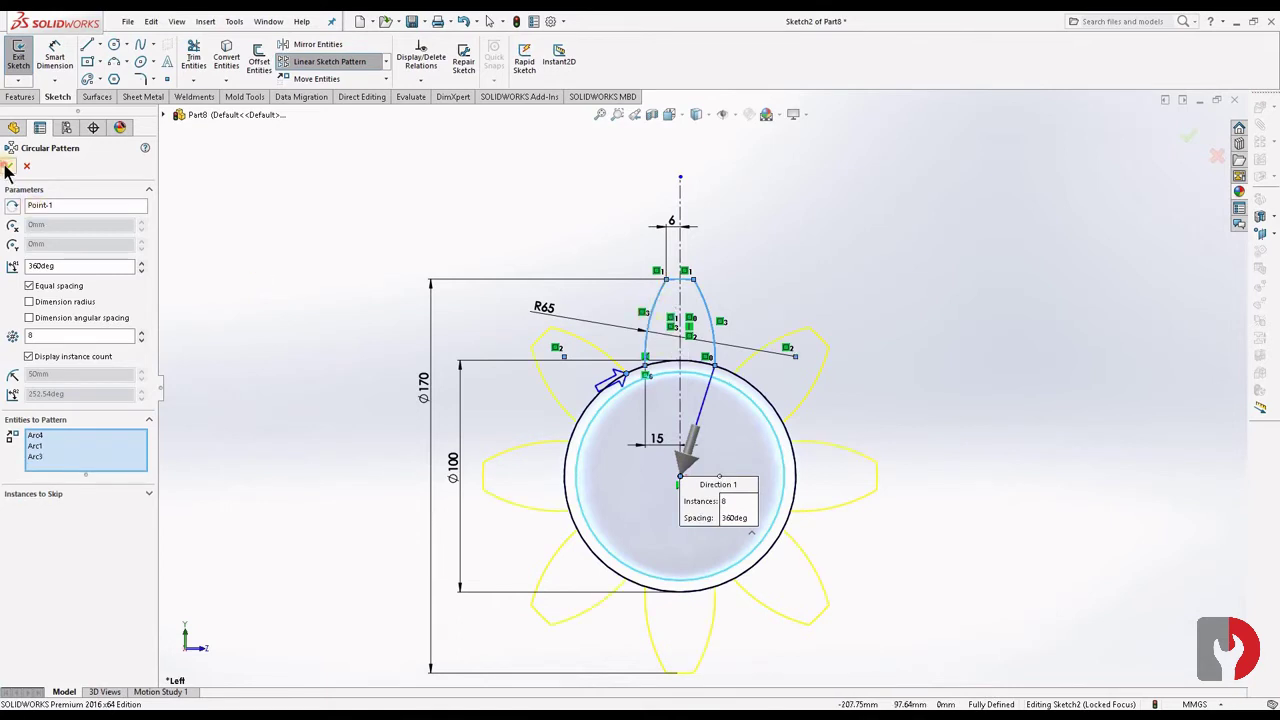
left_click(9, 167)
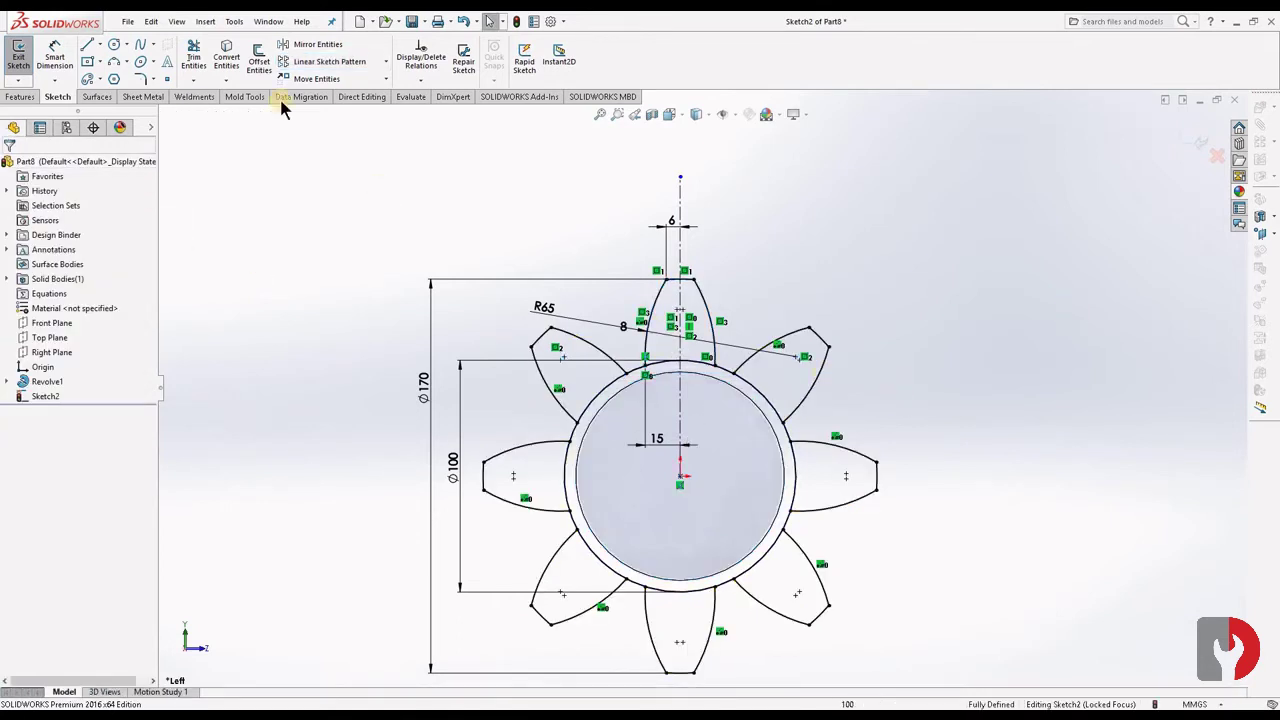
Power-trim the 100 mm circle inside each blade's base, keeping only the short arcs between neighbouring blades.
left_click(192, 55)
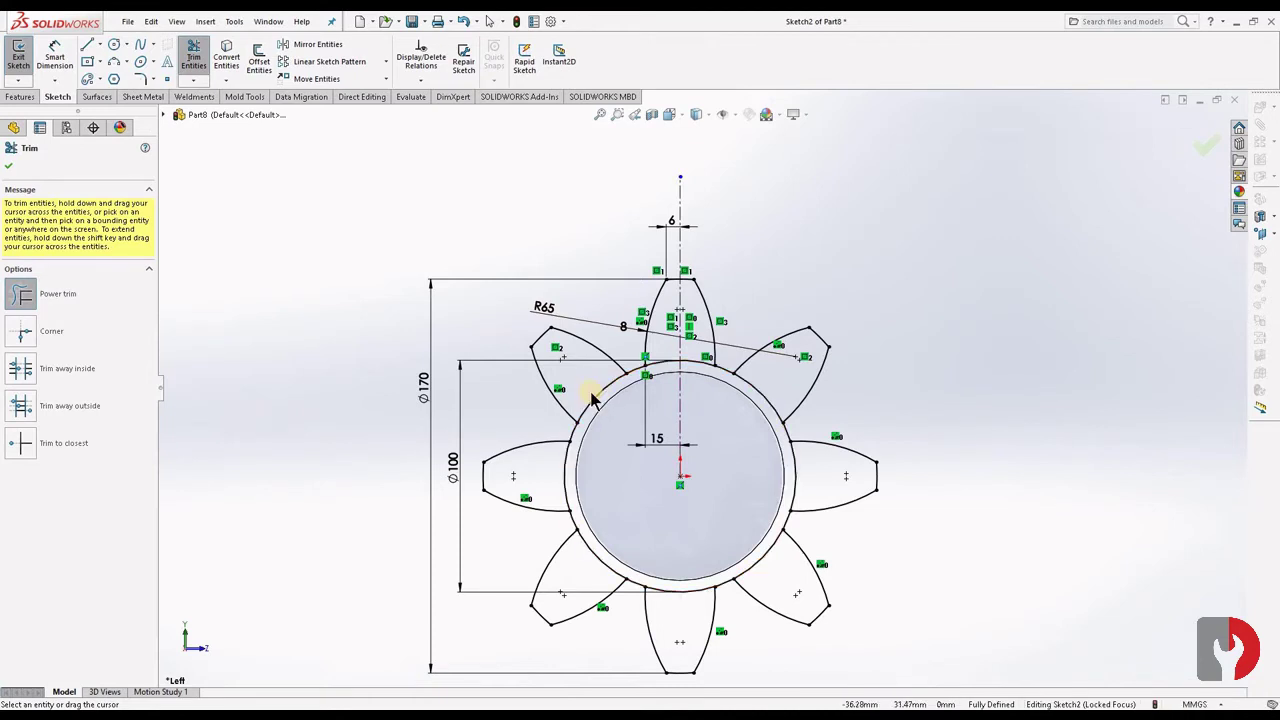
mouse_move(592, 398)
left_mouse_down()
mouse_move(554, 461)
mouse_move(568, 464)
mouse_move(608, 578)
mouse_move(608, 564)
mouse_move(596, 568)
mouse_move(670, 588)
mouse_move(667, 603)
mouse_move(705, 605)
mouse_move(754, 555)
mouse_move(767, 566)
mouse_move(804, 485)
mouse_move(788, 478)
mouse_move(776, 393)
left_mouse_up()
mouse_move(670, 368)
left_mouse_down()
mouse_move(706, 360)
mouse_move(703, 424)
left_mouse_up()
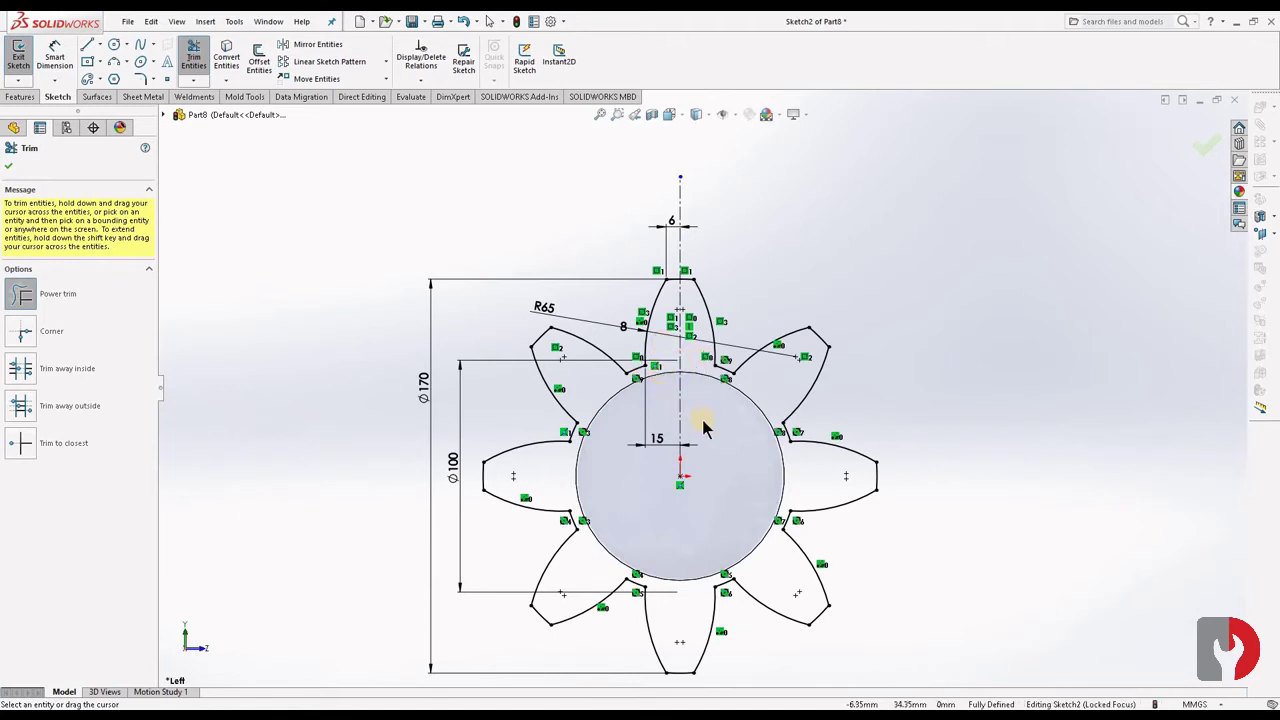
scroll(703, 431, "up", 3)
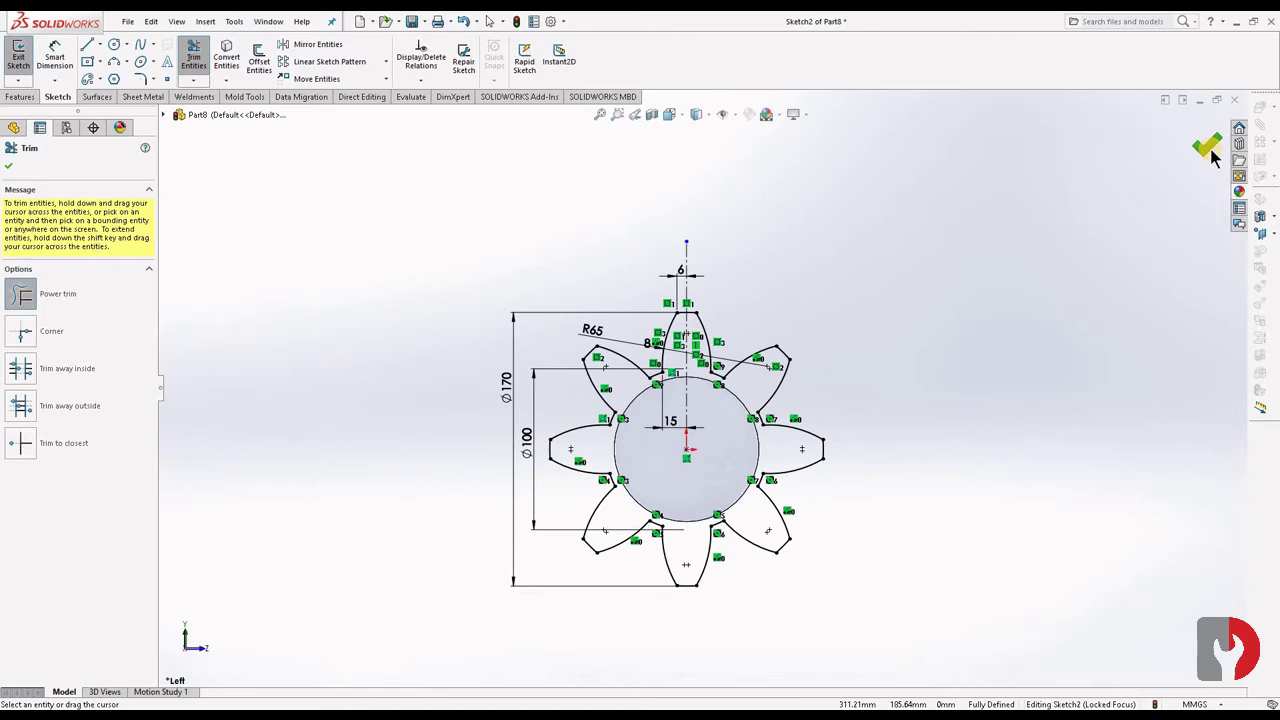
left_click(1209, 151)
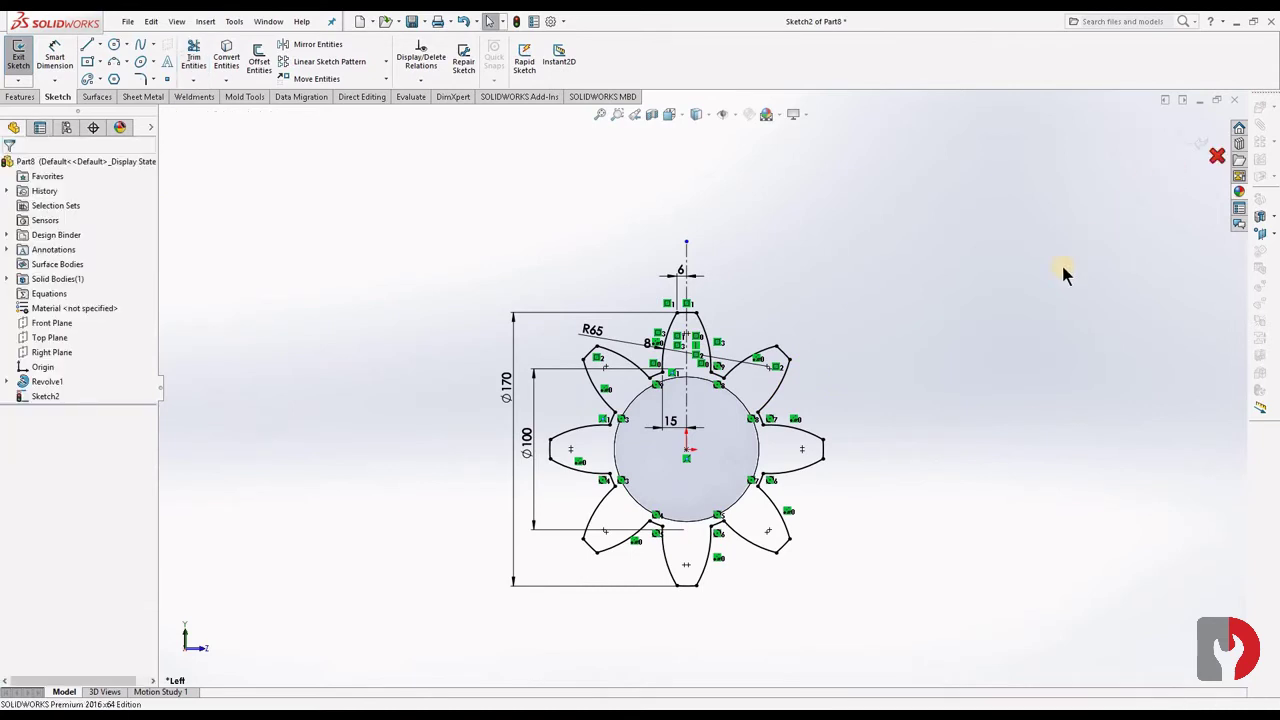
mouse_move(912, 415)
middle_mouse_down()
mouse_move(837, 423)
mouse_move(966, 397)
mouse_move(923, 449)
mouse_move(686, 480)
middle_mouse_up()
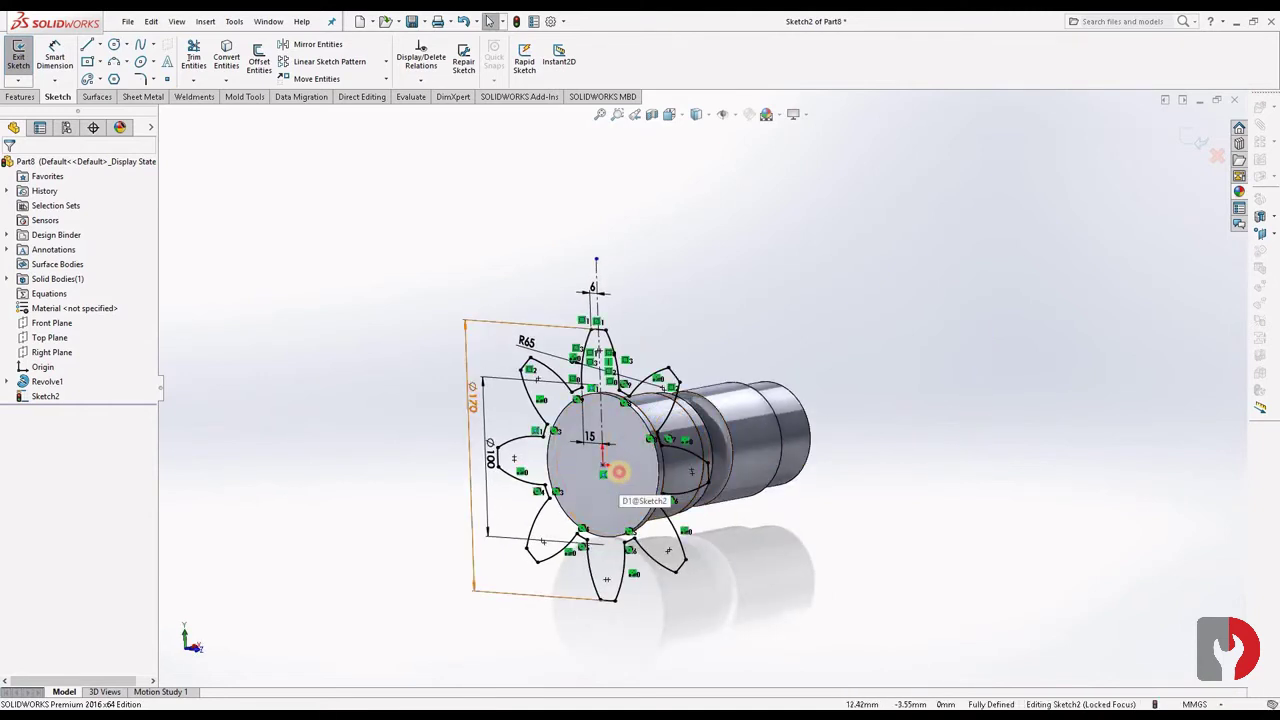
left_click(630, 460)
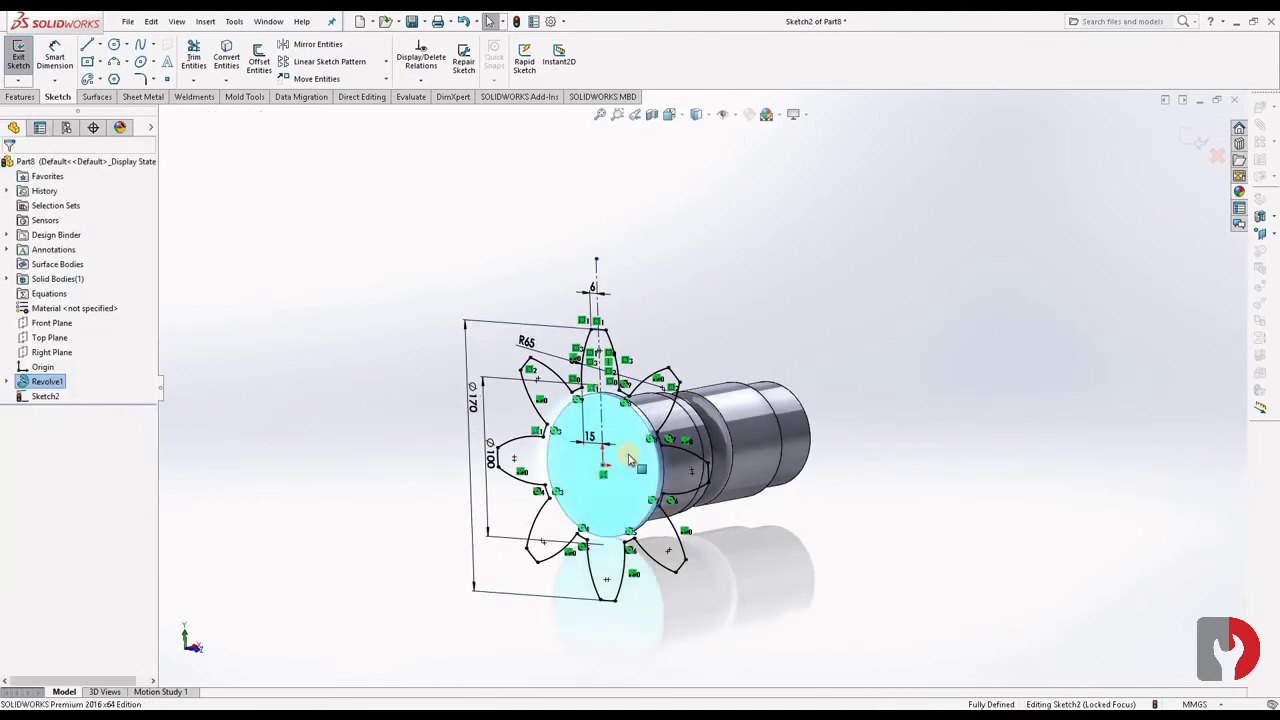
left_click(20, 97)
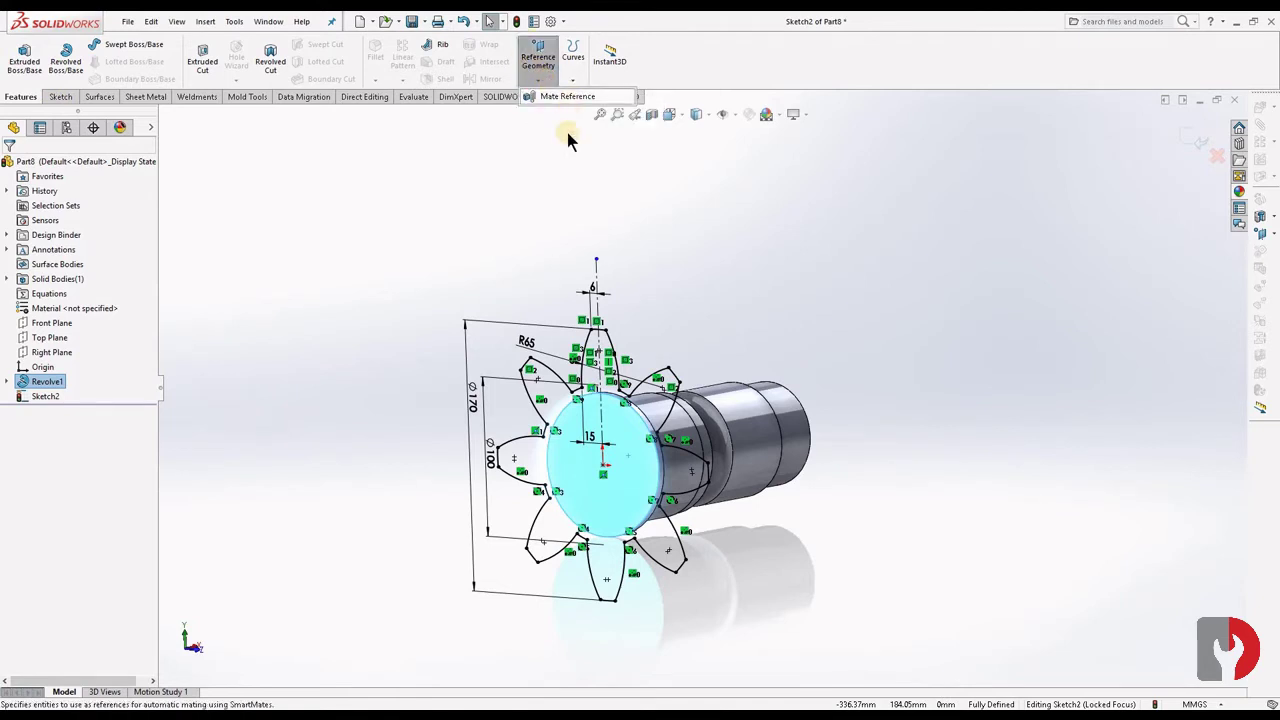
key("Escape")
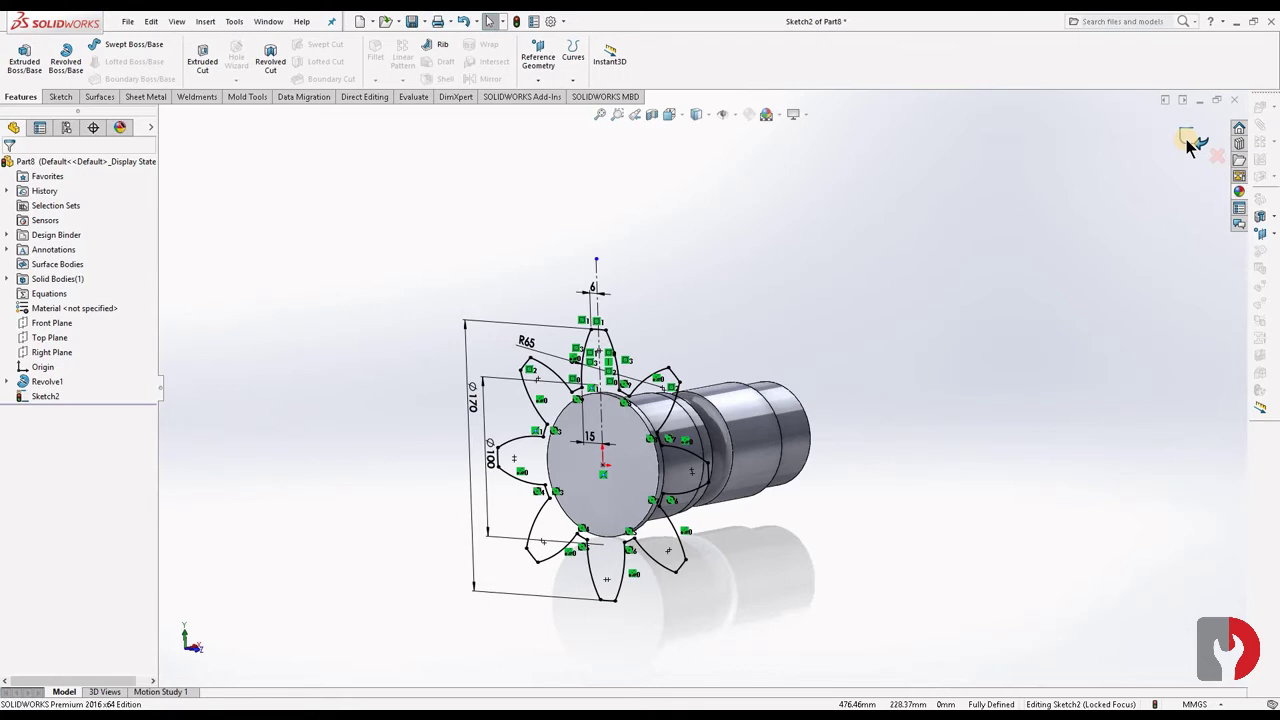
Close the blade profile sketch and create a reference plane offset 45 mm outward from the body's flat end face.
left_click(1191, 143)
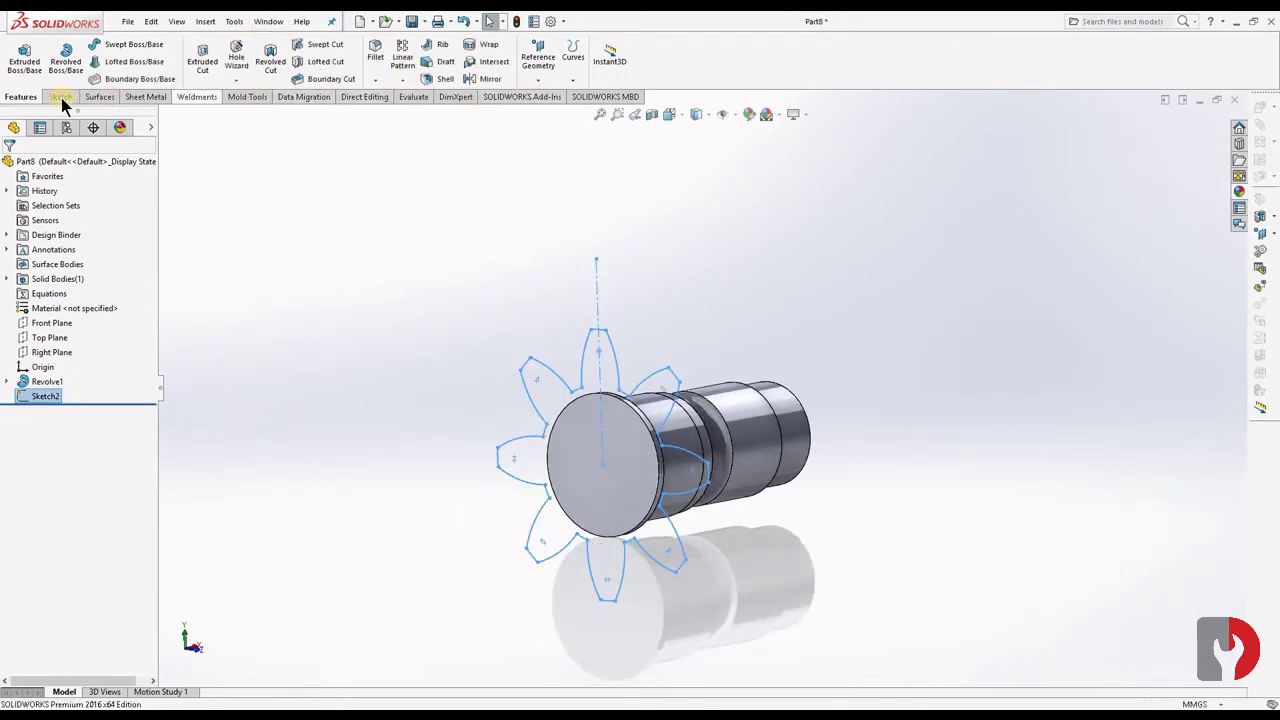
left_click(546, 78)
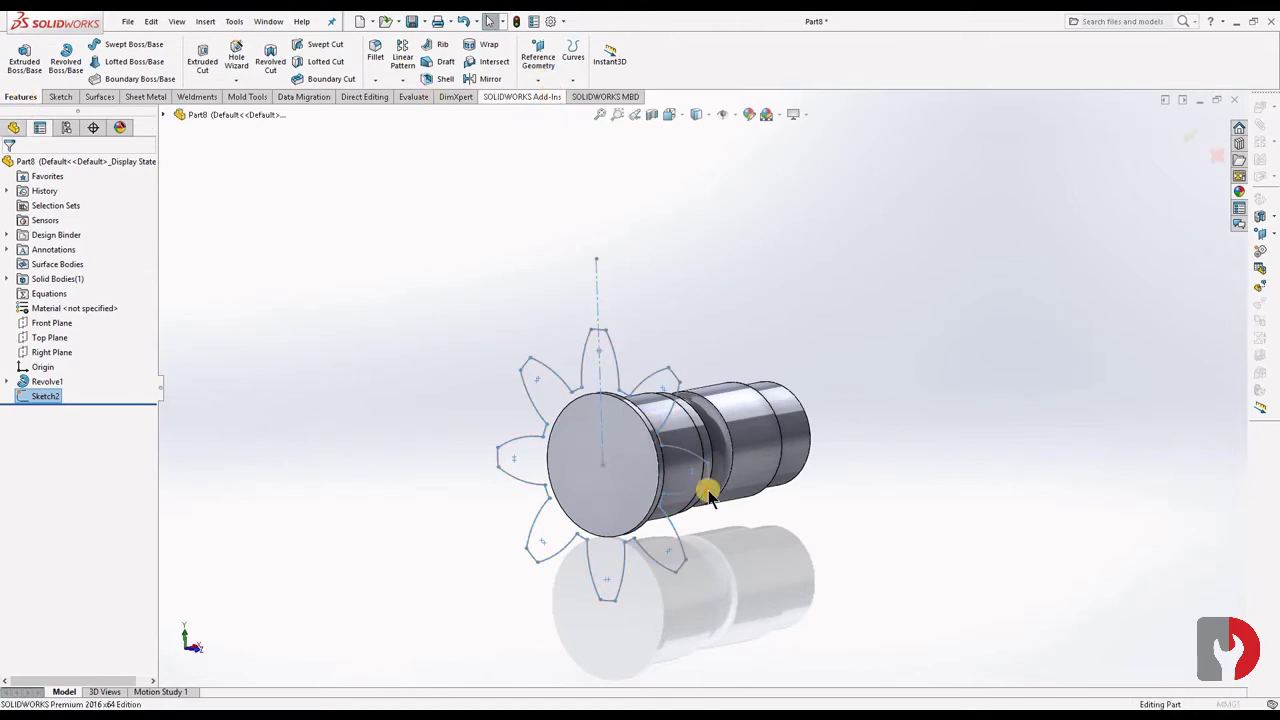
left_click(631, 465)
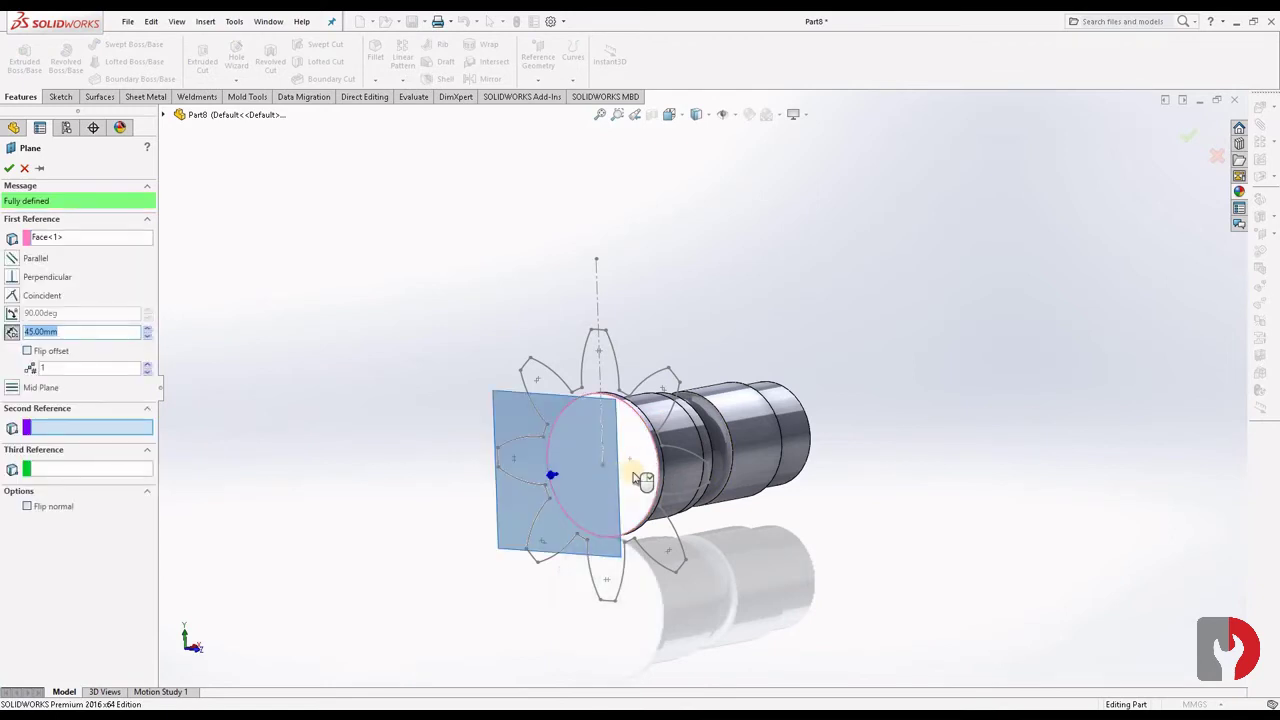
middle_click_drag(663, 494, 620, 505)
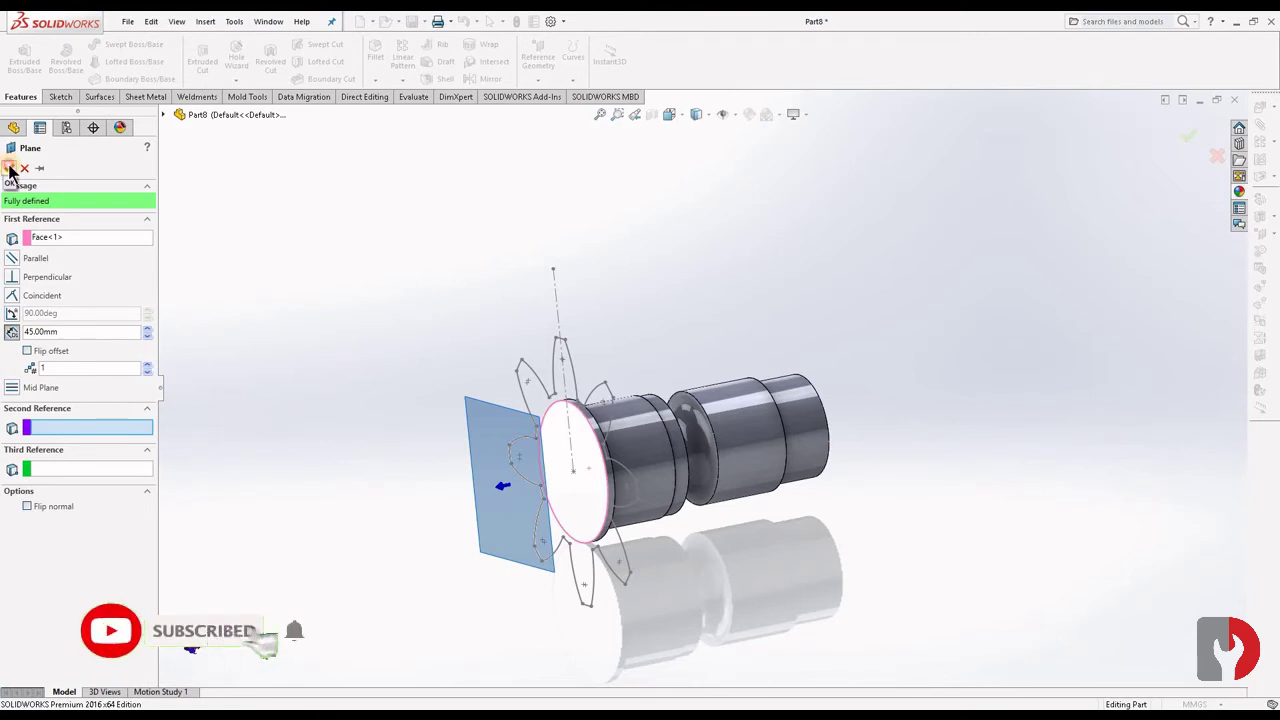
key("Return")
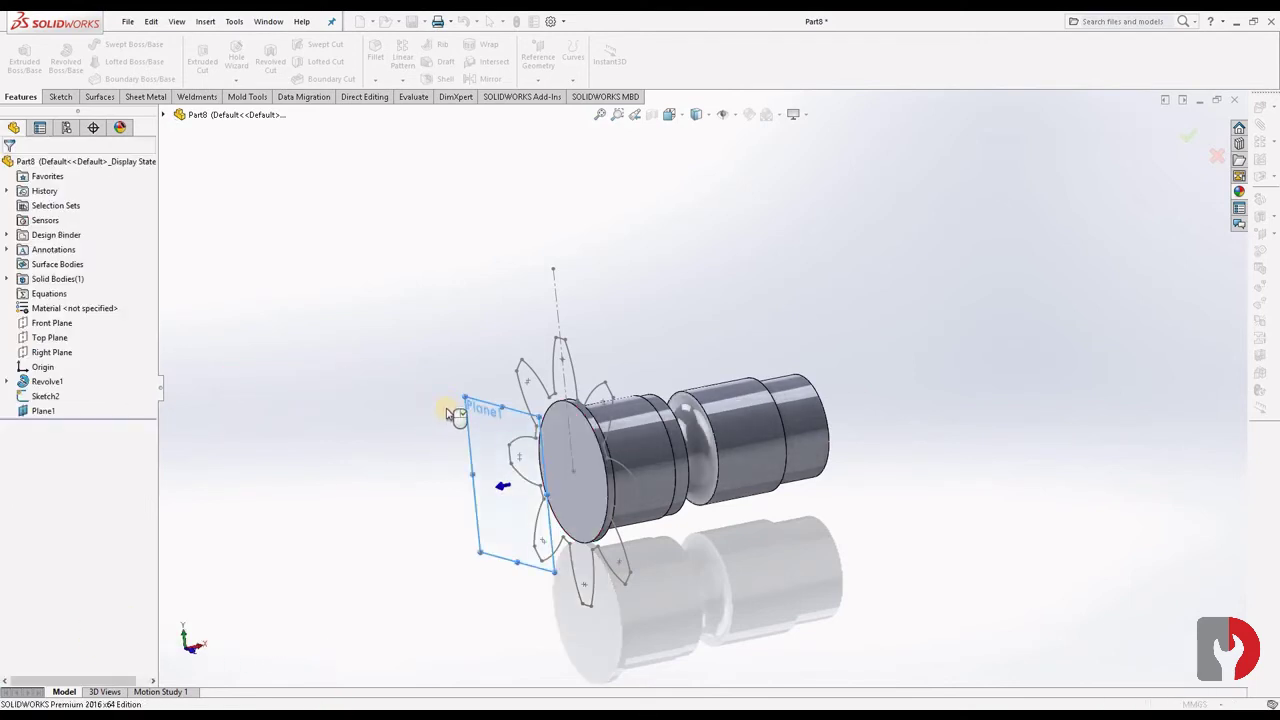
left_click(452, 414)
Start a new sketch on the offset reference plane, viewed normal to the plane.
middle_click_drag(677, 423, 640, 436)
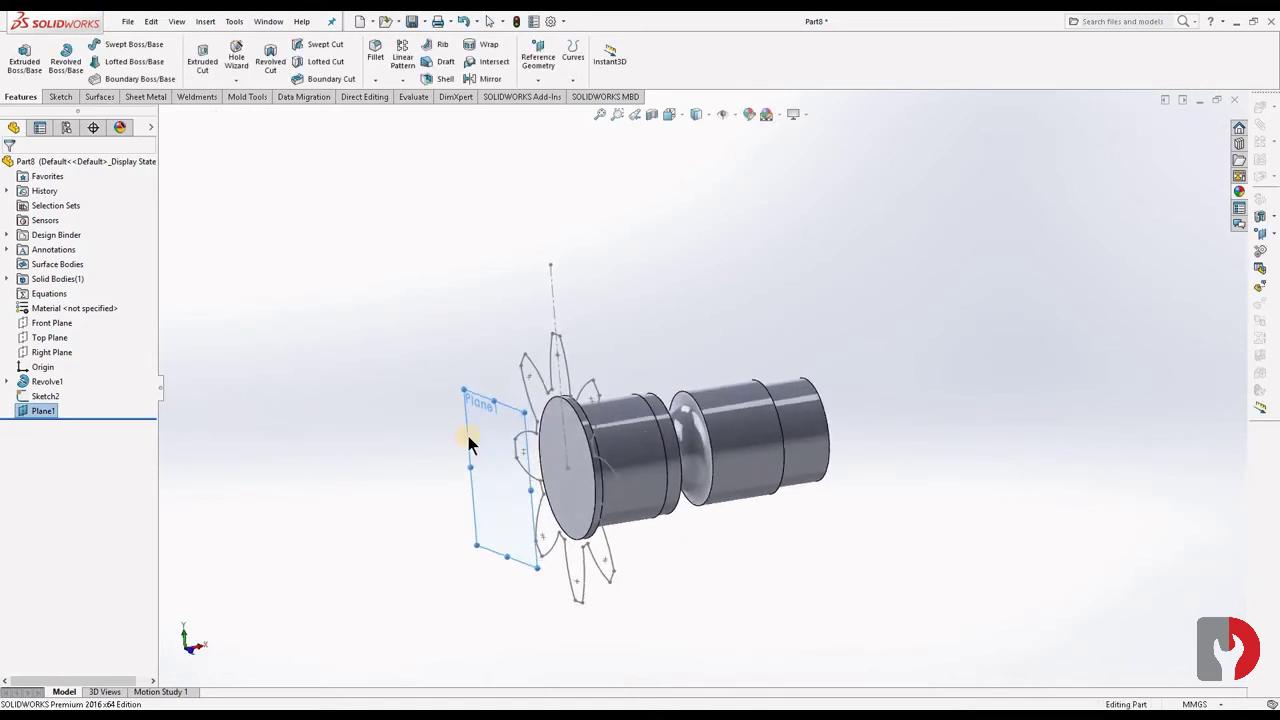
right_click(40, 413)
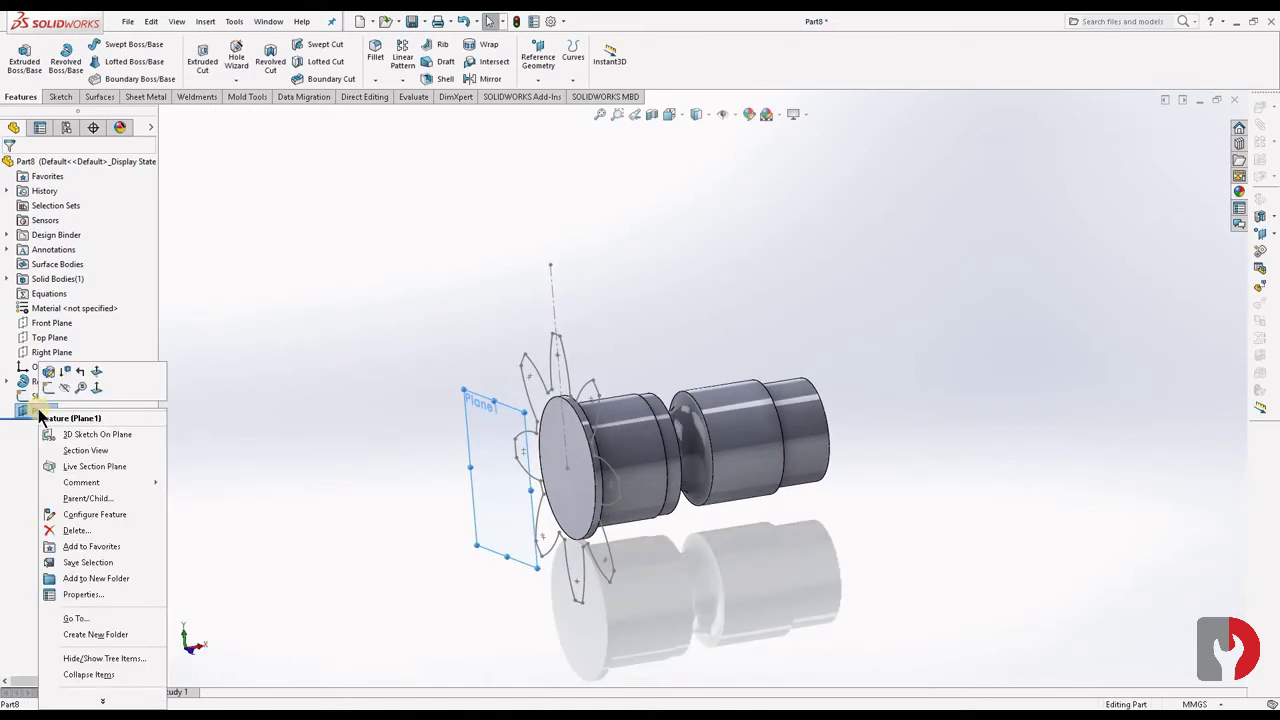
left_click(92, 387)
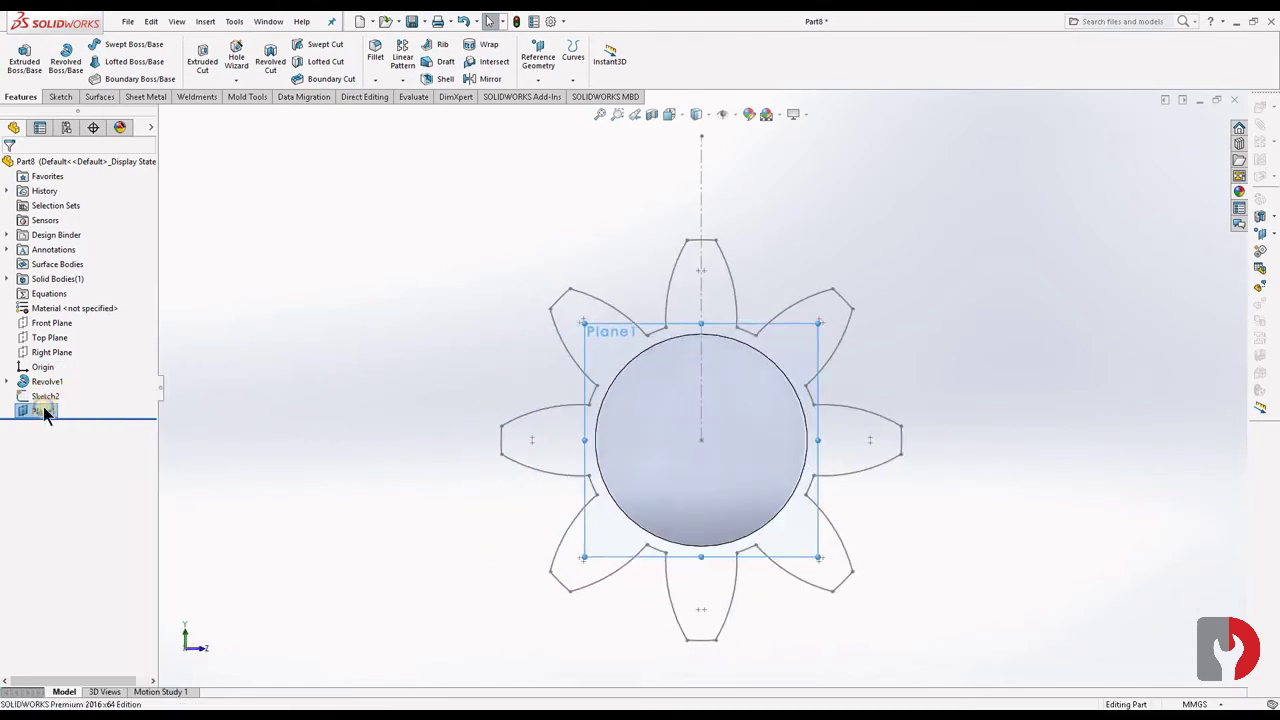
right_click(43, 410)
left_click(56, 378)
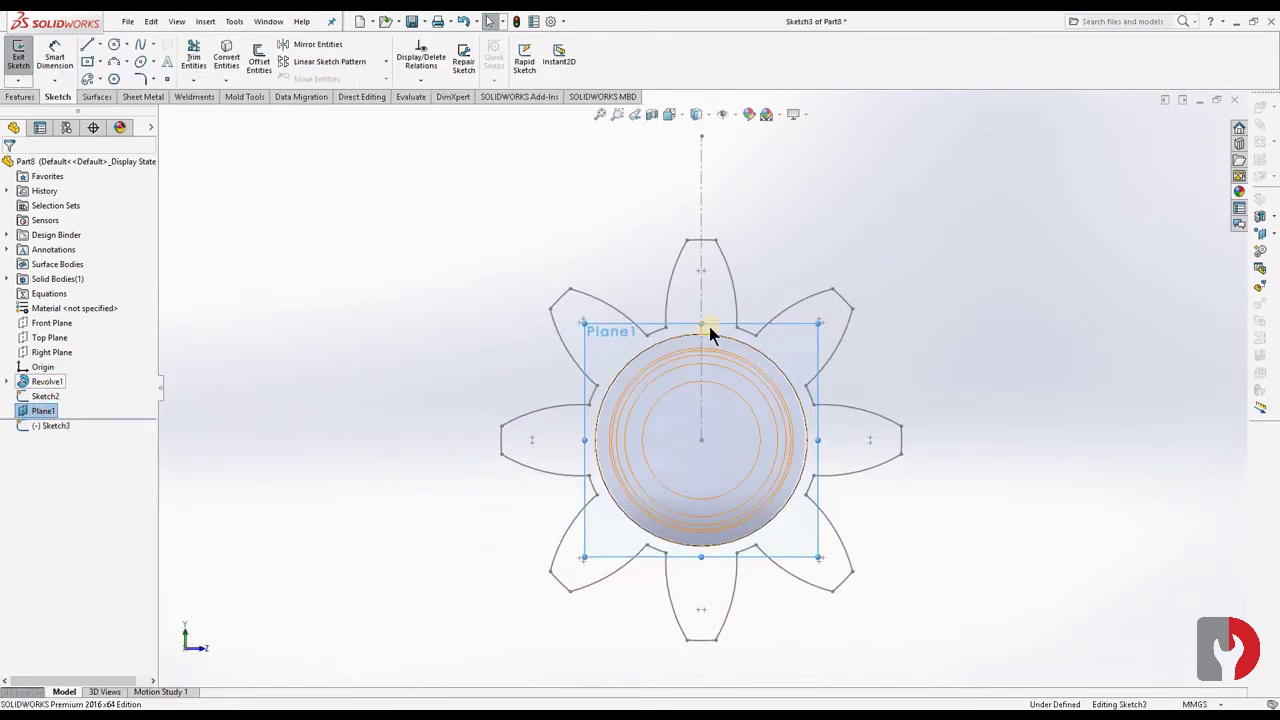
left_click(1024, 290)
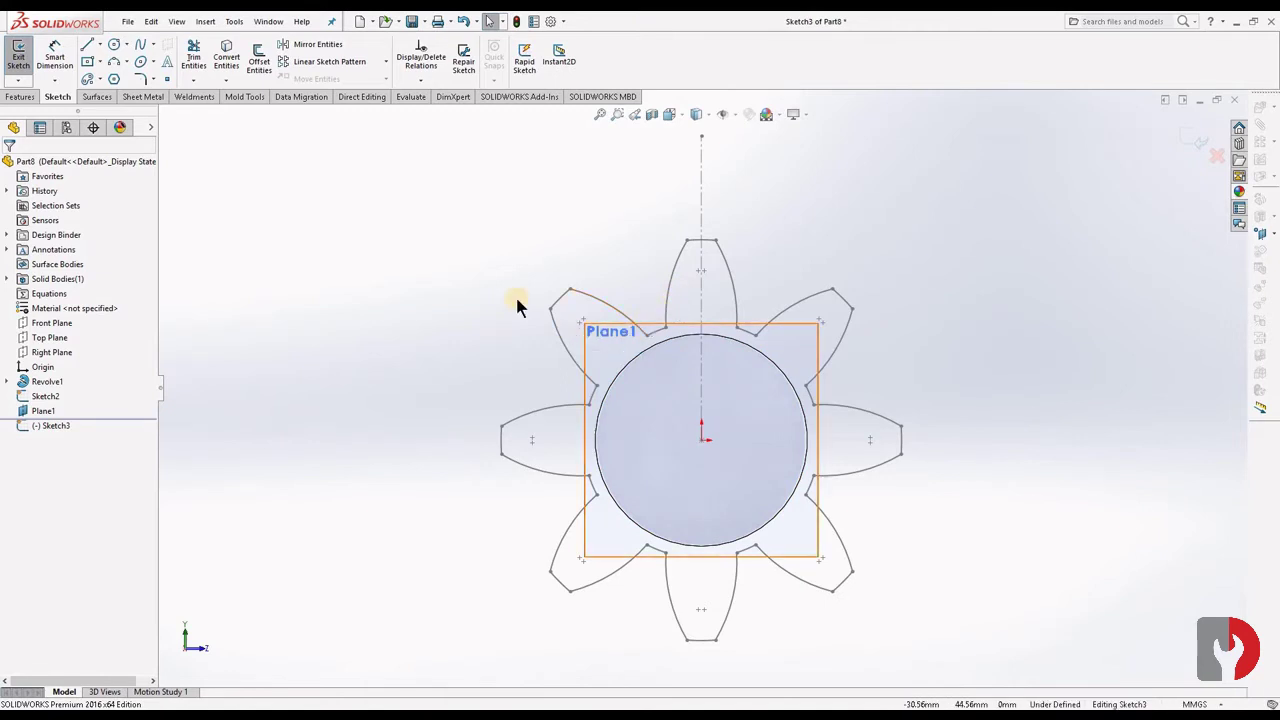
Project the whole eight-blade profile of Sketch2 into the new sketch with Convert Entities.
mouse_move(442, 196)
left_mouse_down()
mouse_move(848, 465)
mouse_move(917, 651)
mouse_move(940, 675)
left_mouse_up()
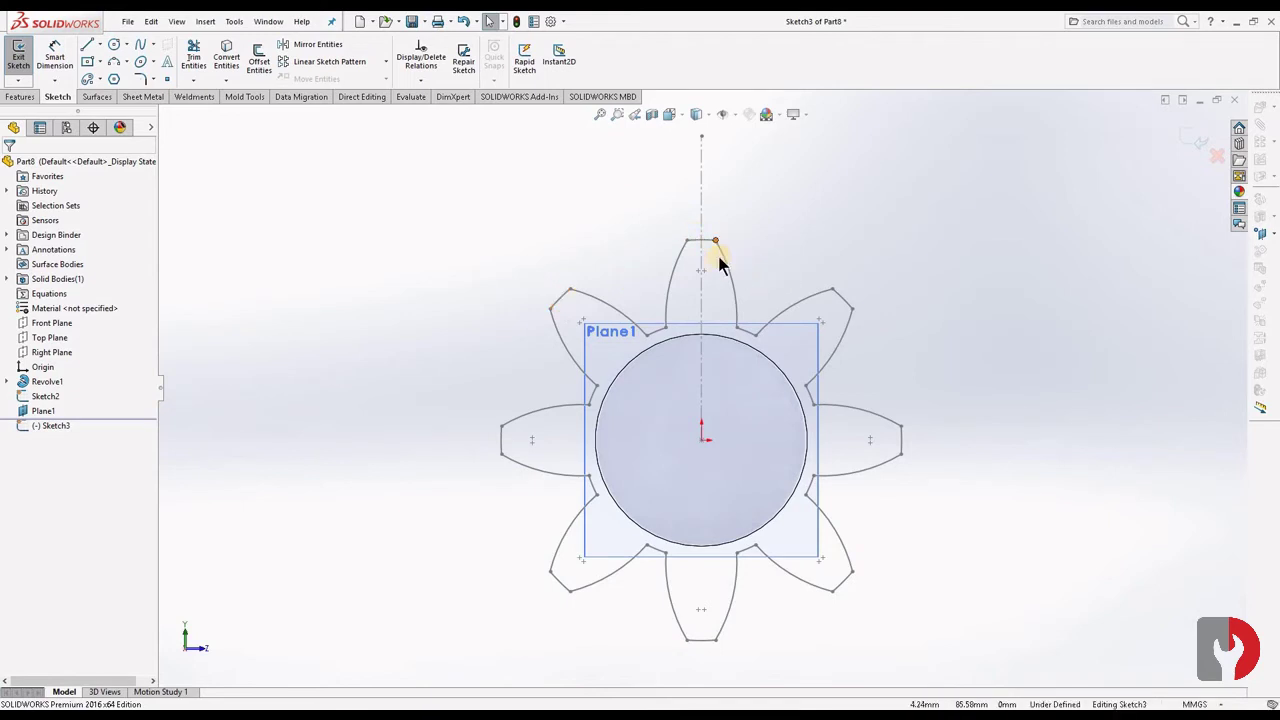
mouse_move(840, 335)
middle_mouse_down()
mouse_move(477, 409)
mouse_move(436, 405)
middle_mouse_up()
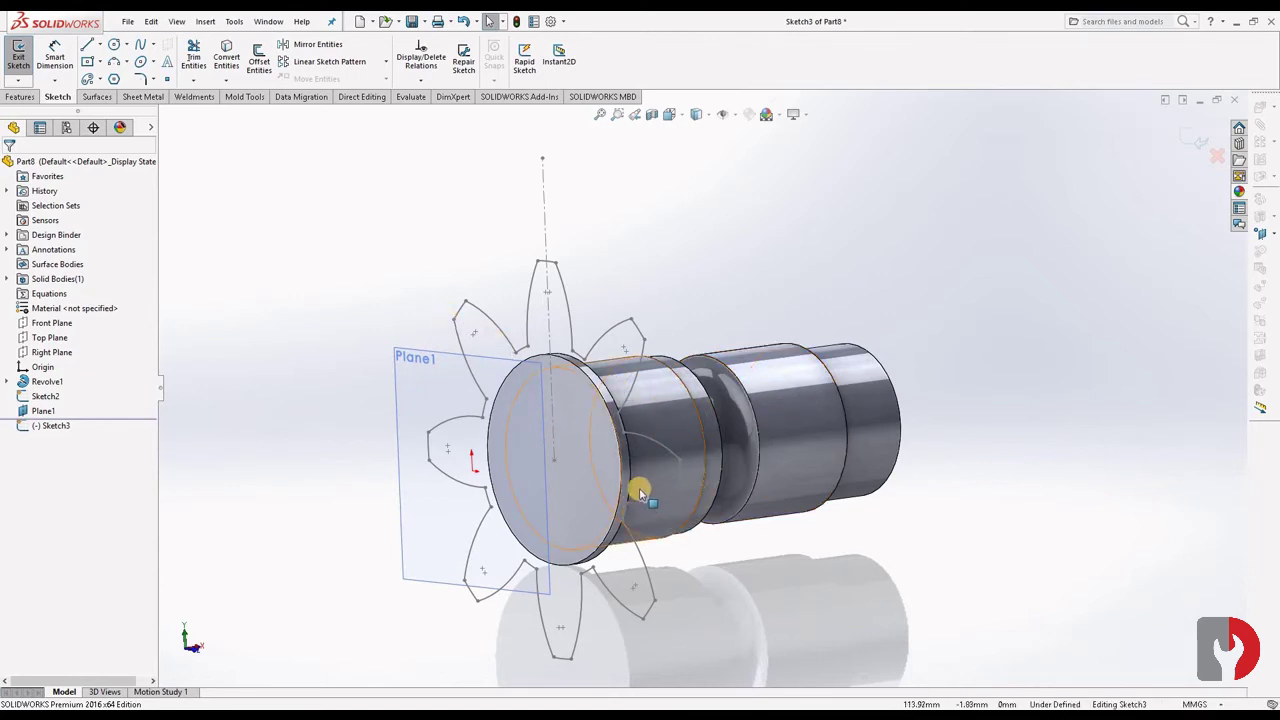
left_click(226, 60)
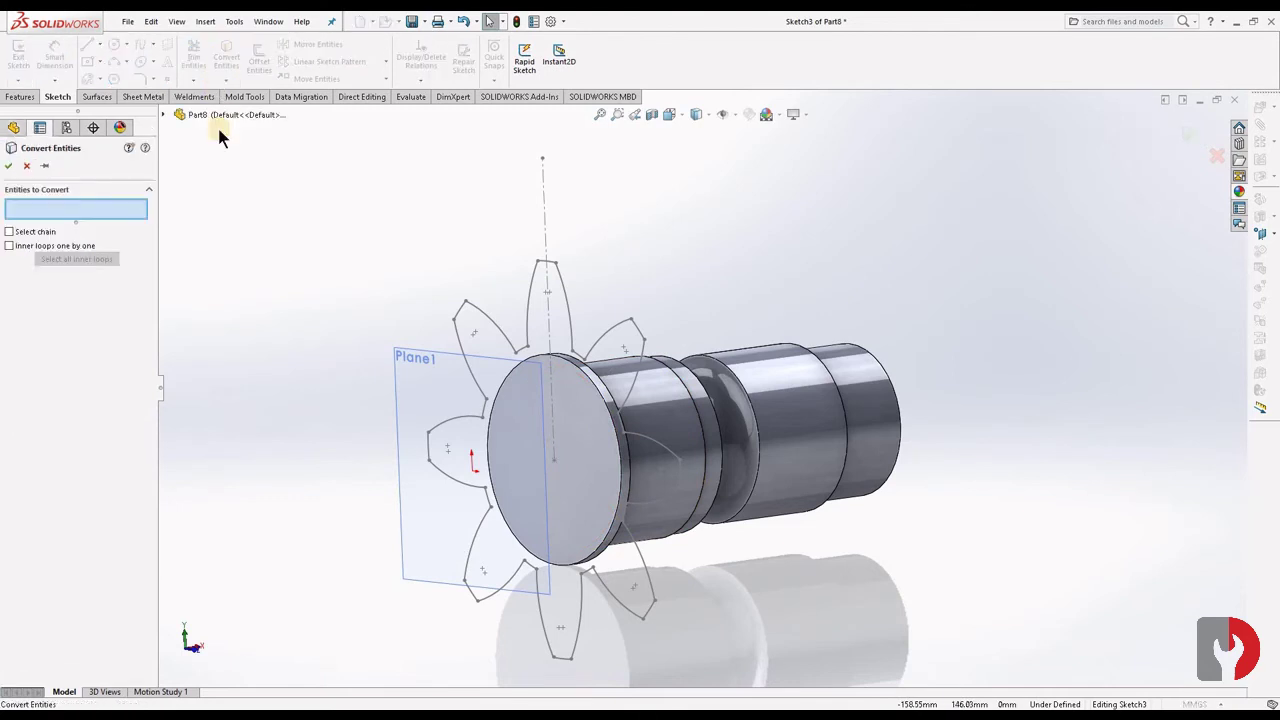
left_click(163, 115)
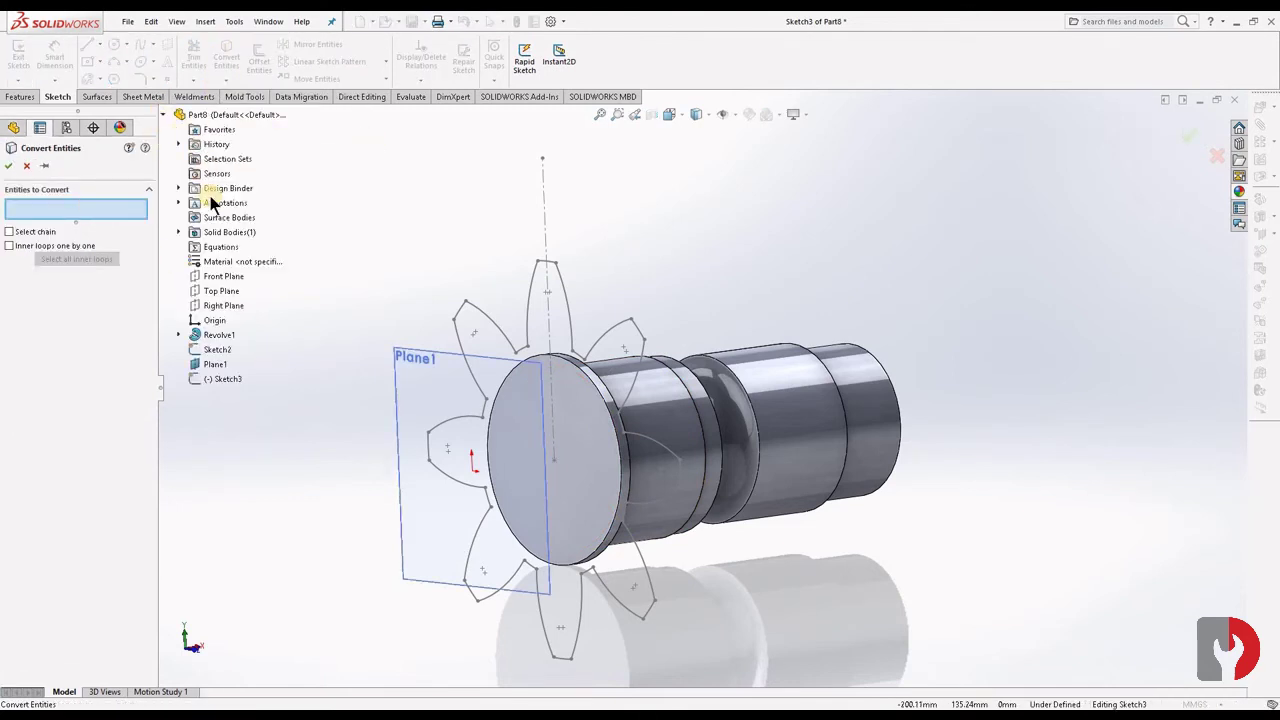
left_click(221, 351)
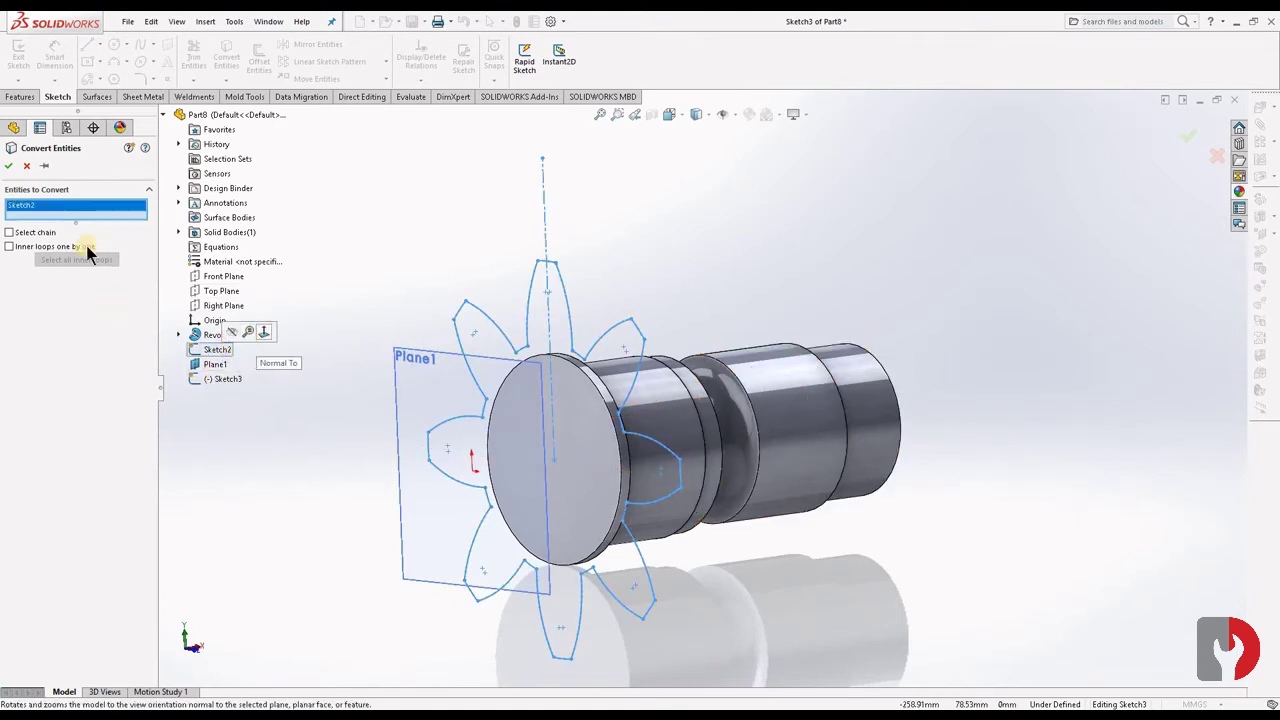
left_click(11, 166)
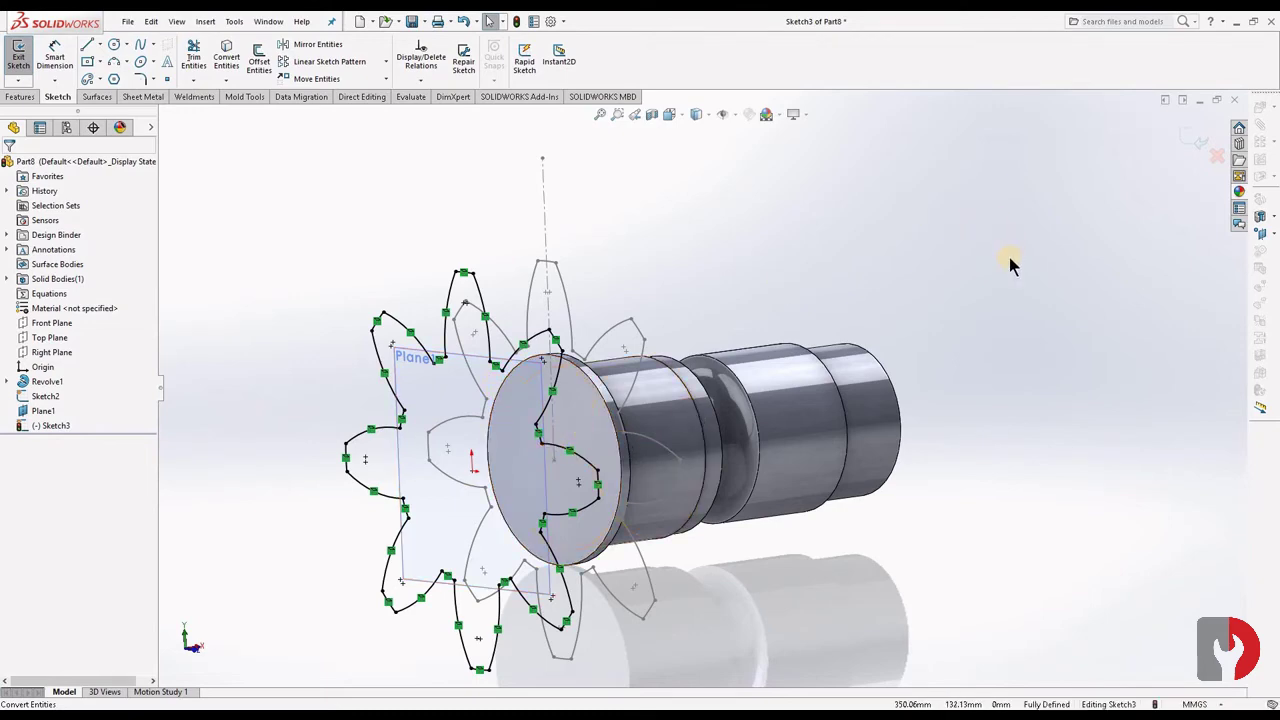
Hide the original blade profile, Sketch2, on the body's end face.
mouse_move(975, 358)
middle_mouse_down()
mouse_move(989, 351)
mouse_move(923, 363)
mouse_move(731, 217)
middle_mouse_up()
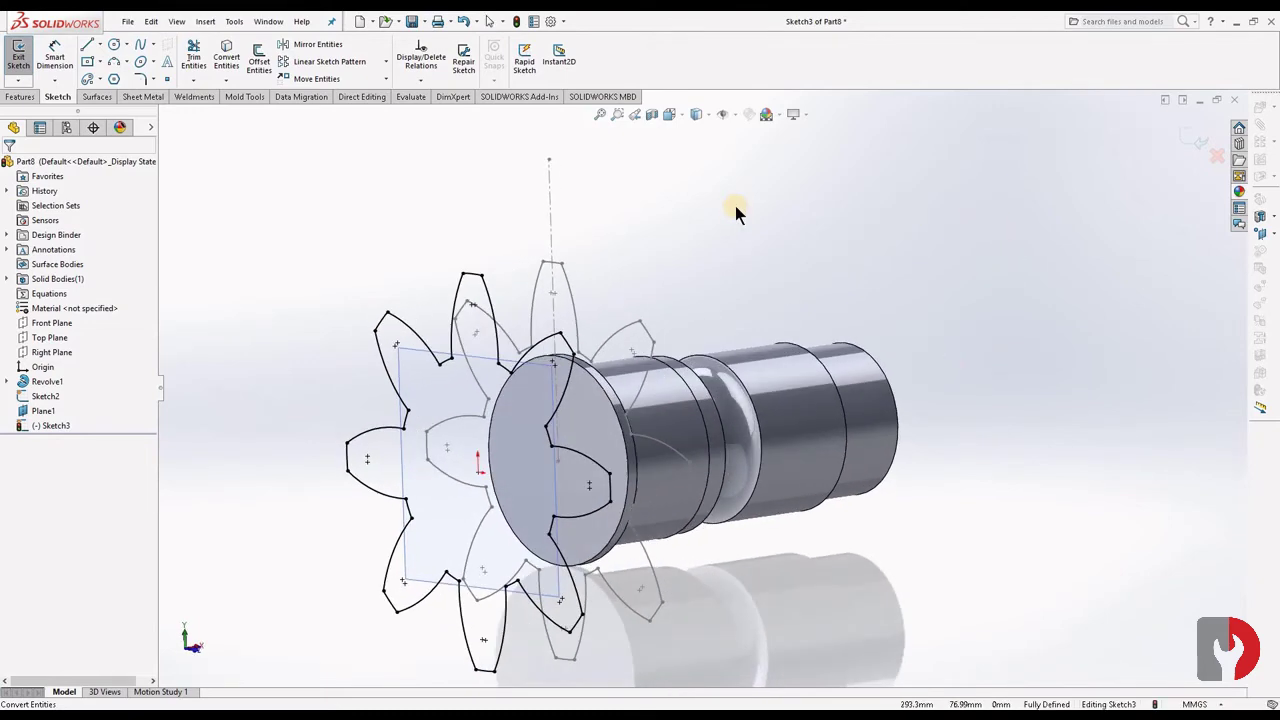
left_click(624, 334)
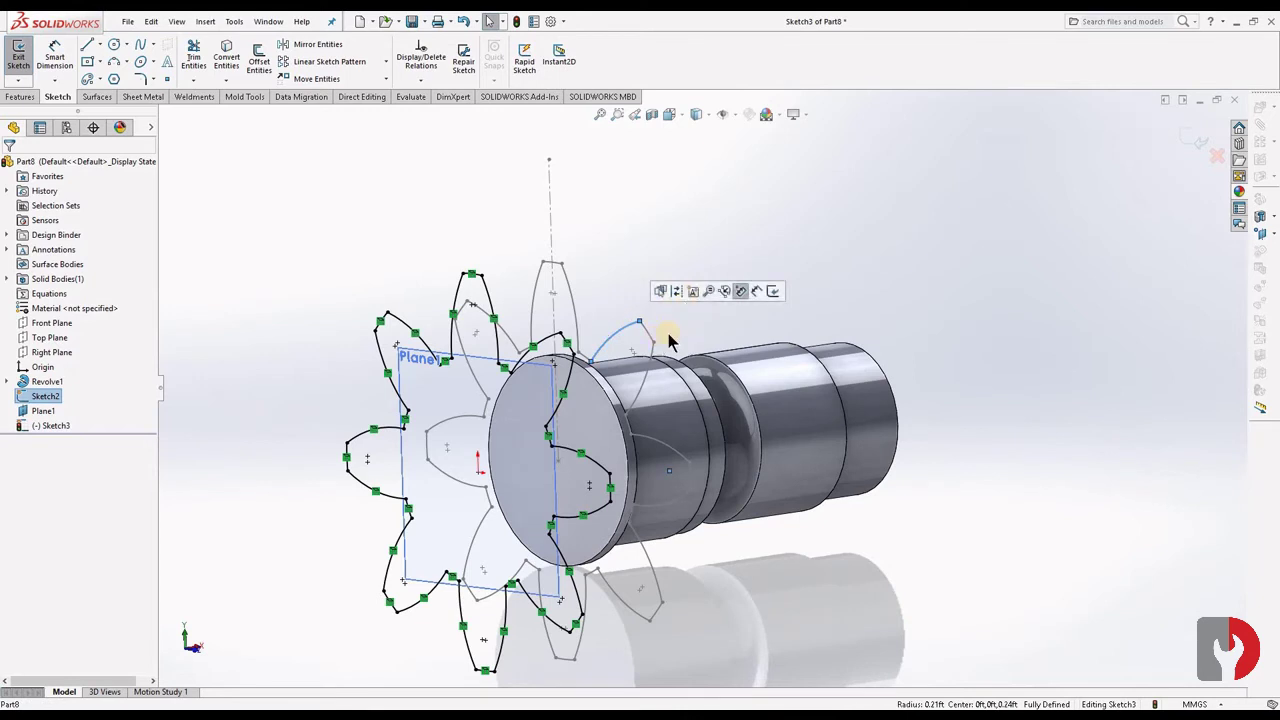
left_click(44, 396)
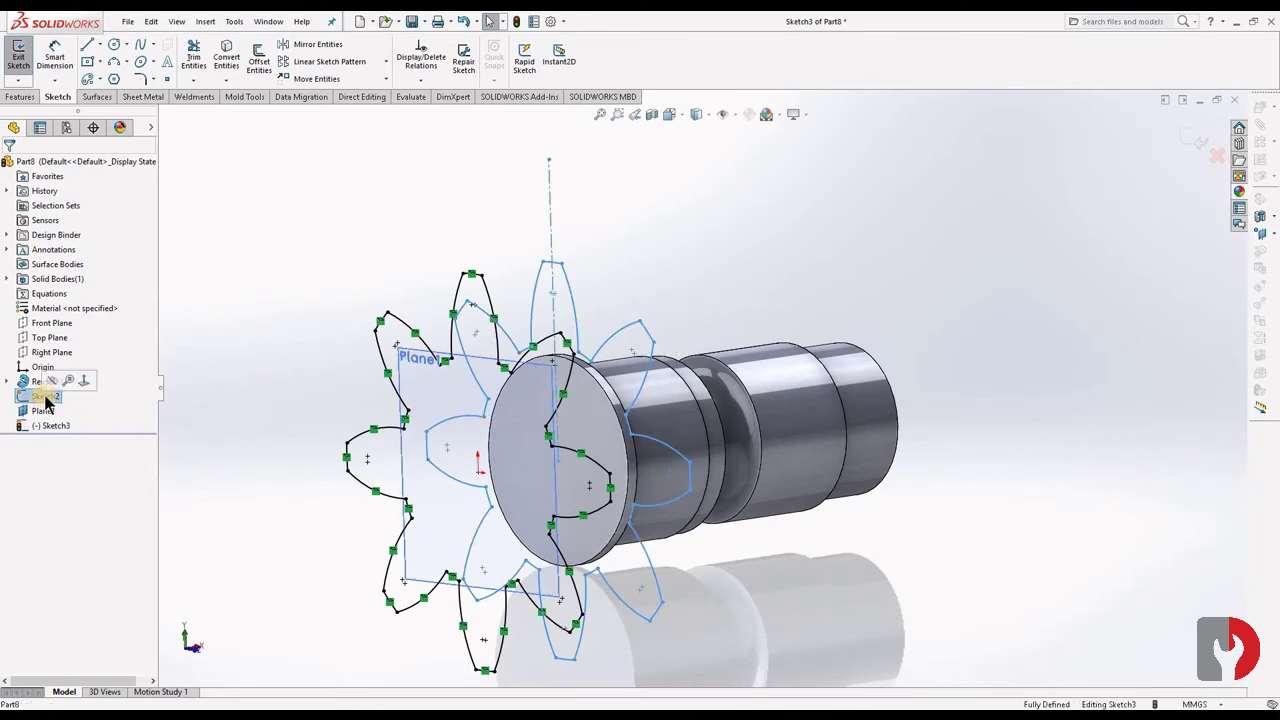
left_click(50, 381)
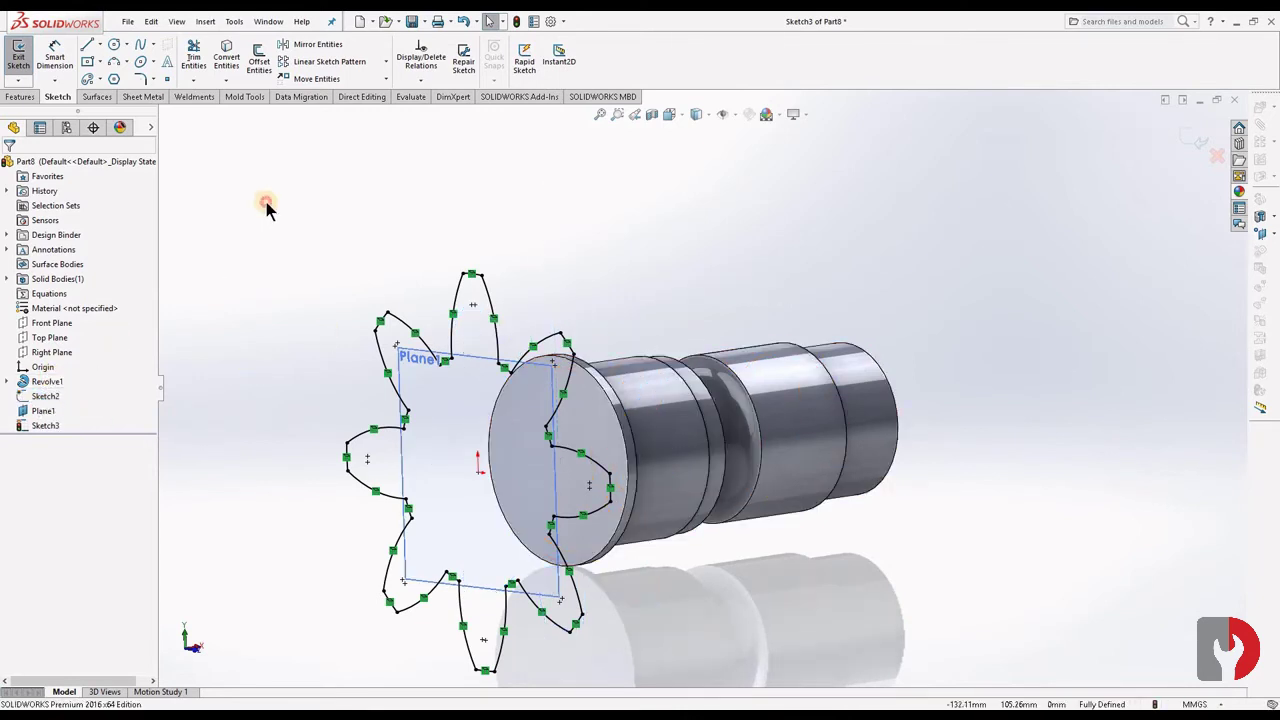
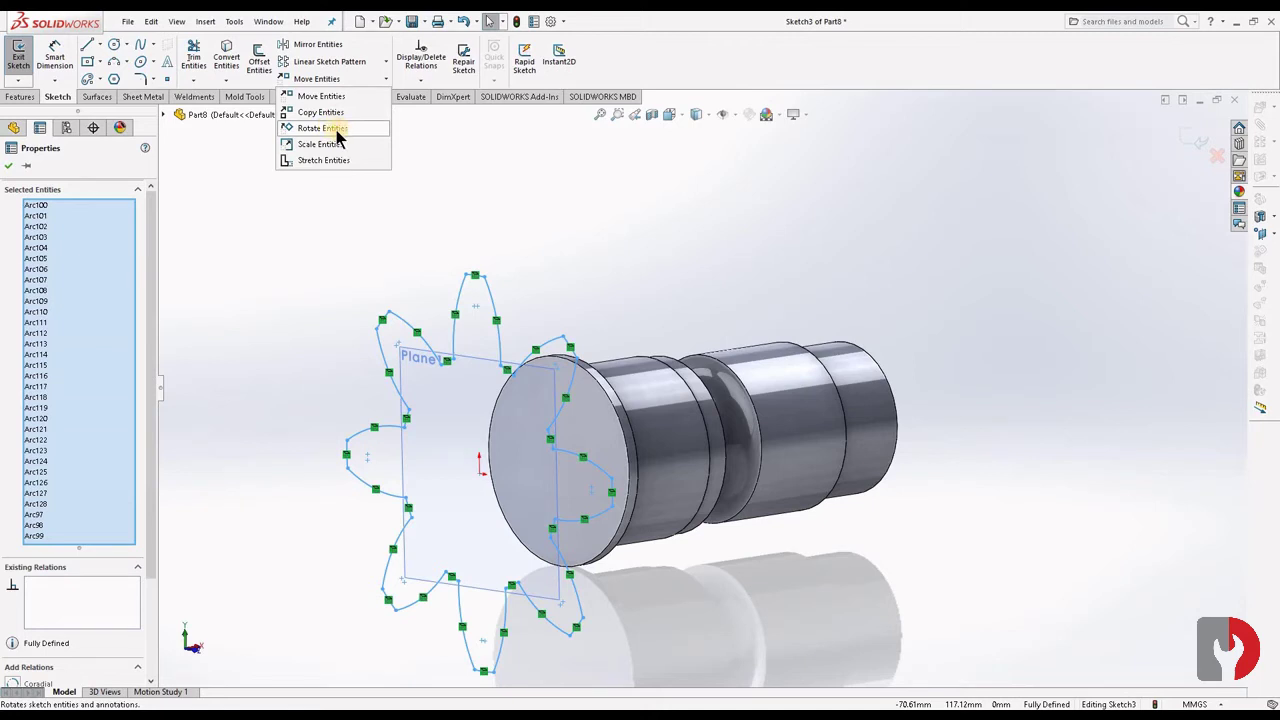
Rotate all converted blade profile entities 15 degrees about the sketch origin, without keeping their relations.
left_click(336, 129)
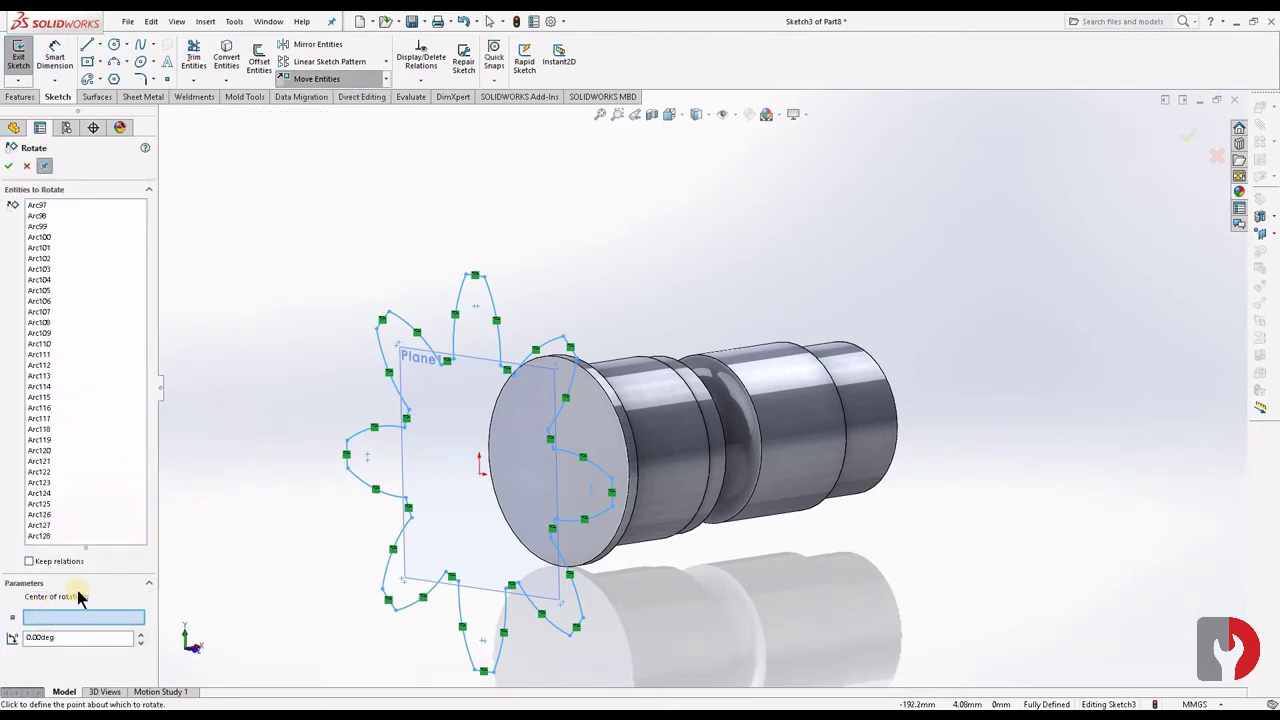
left_click(480, 474)
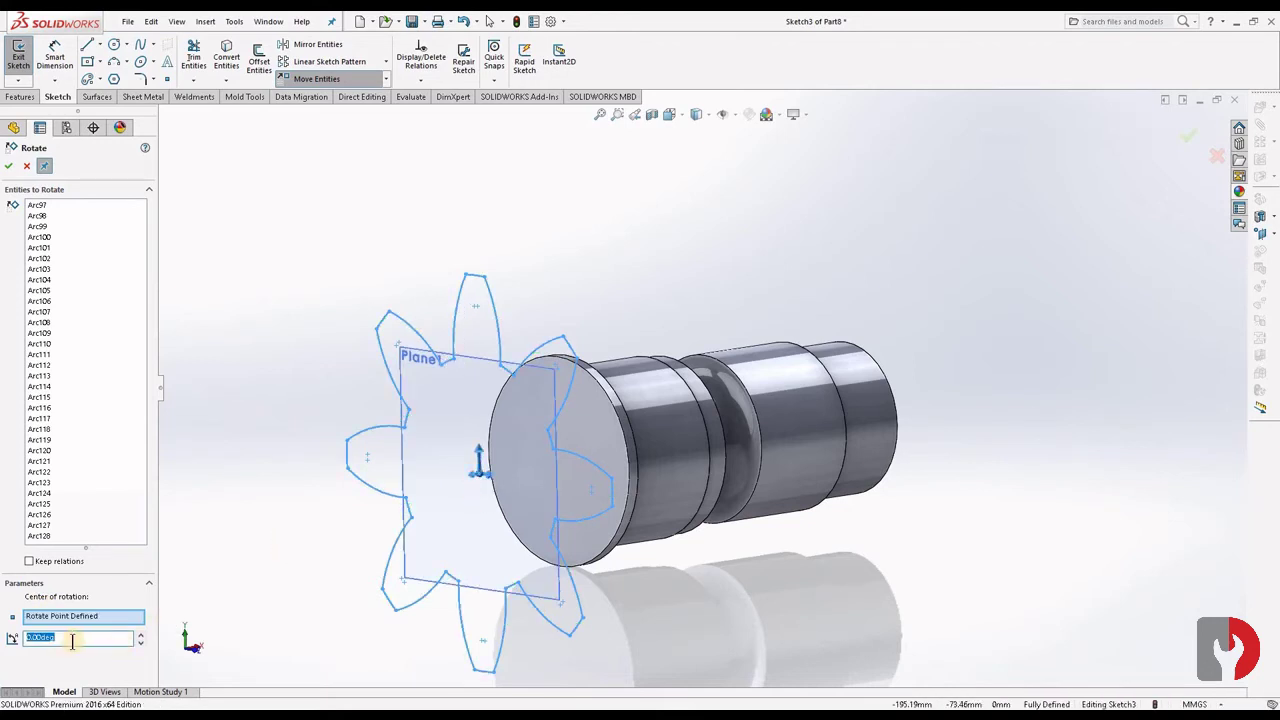
type("15")
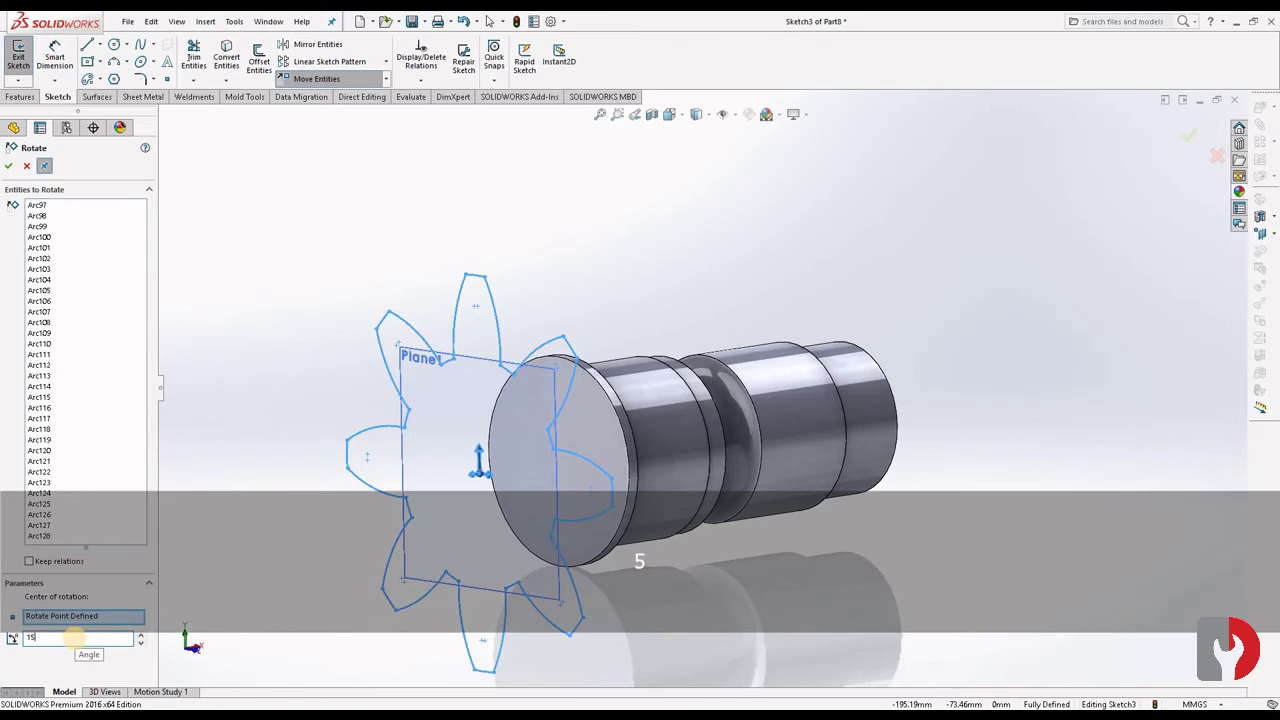
key("Return")
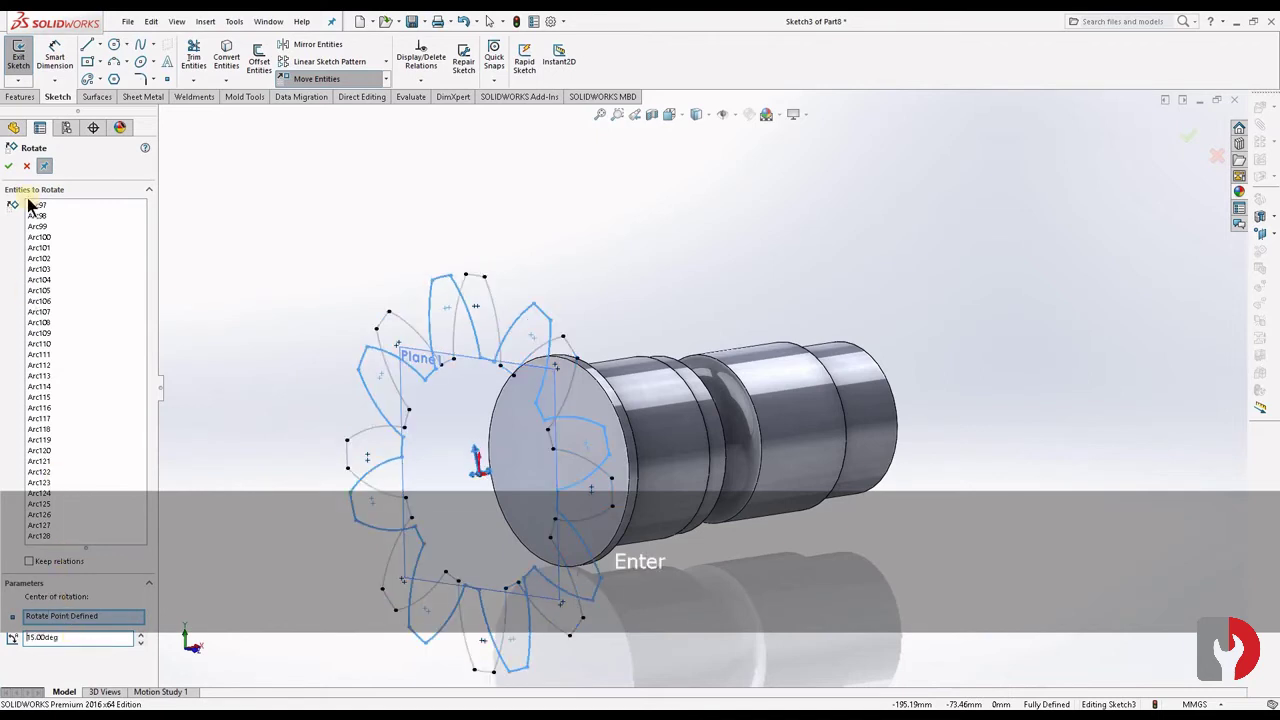
left_click(9, 166)
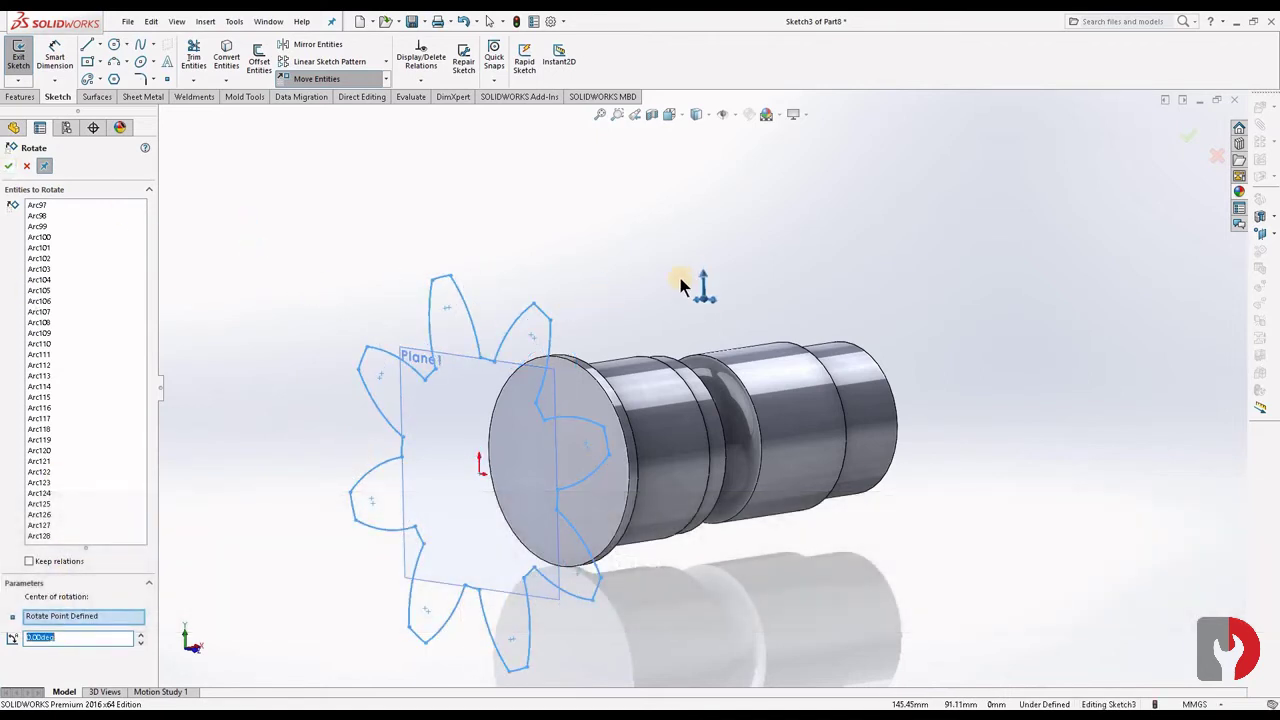
left_click_drag(500, 447, 480, 480)
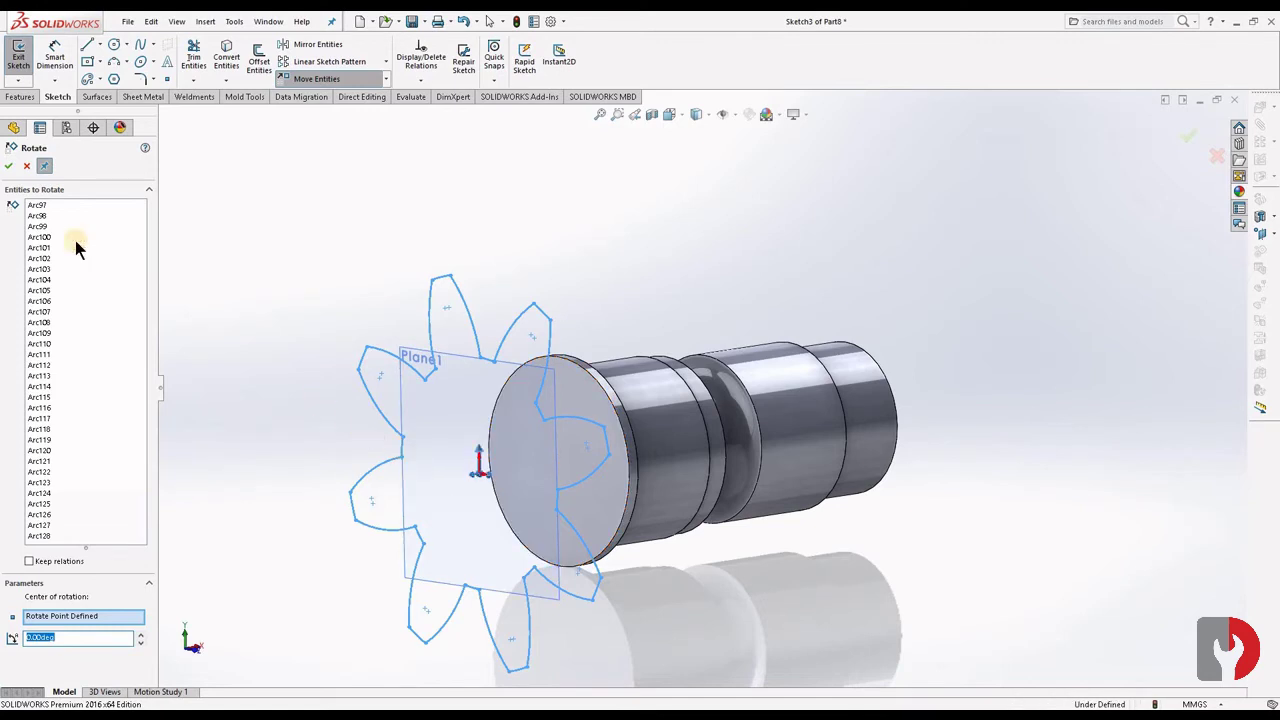
left_click(9, 165)
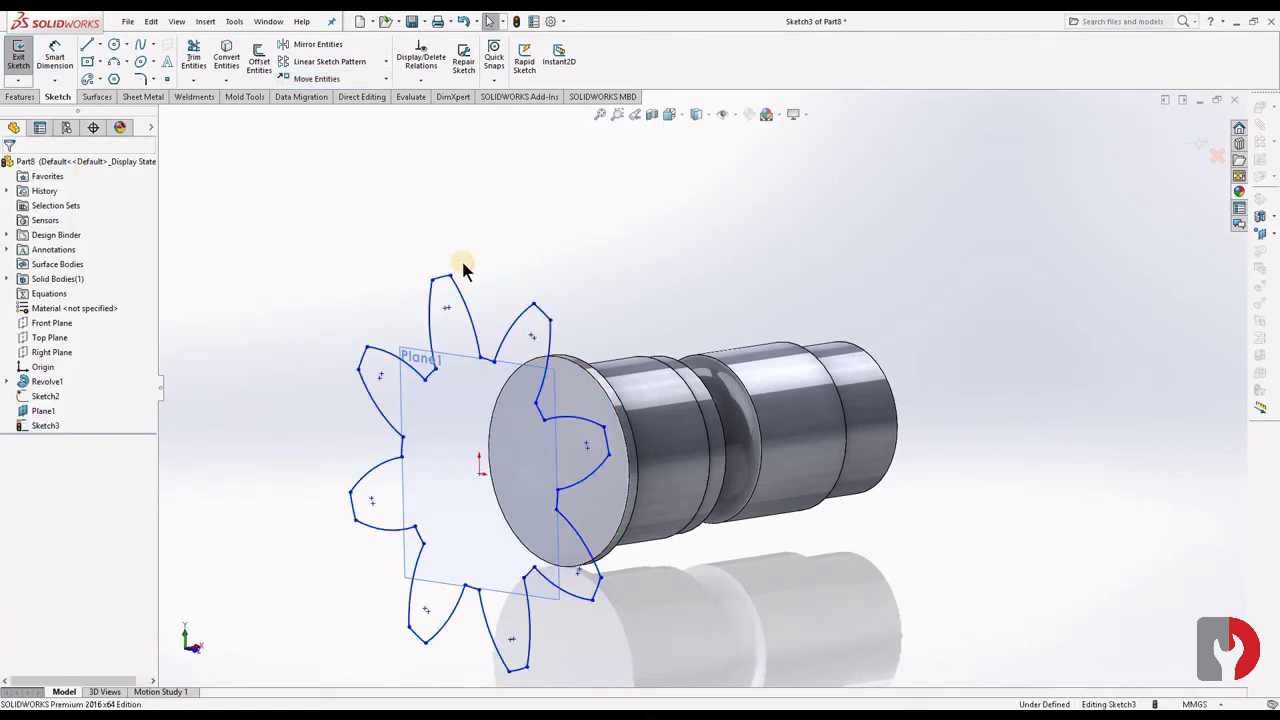
Scale down all rotated blade profile entities about the sketch origin without making a copy, and exit the sketch.
left_click(386, 78)
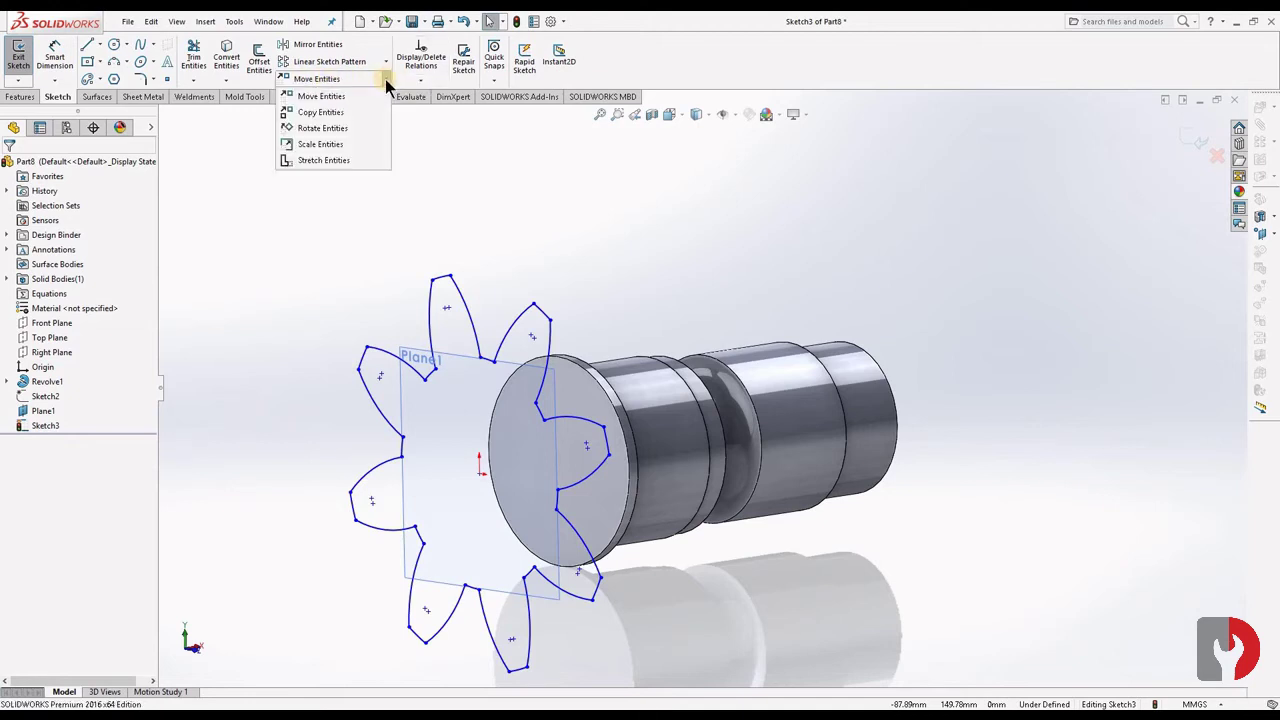
left_click(320, 144)
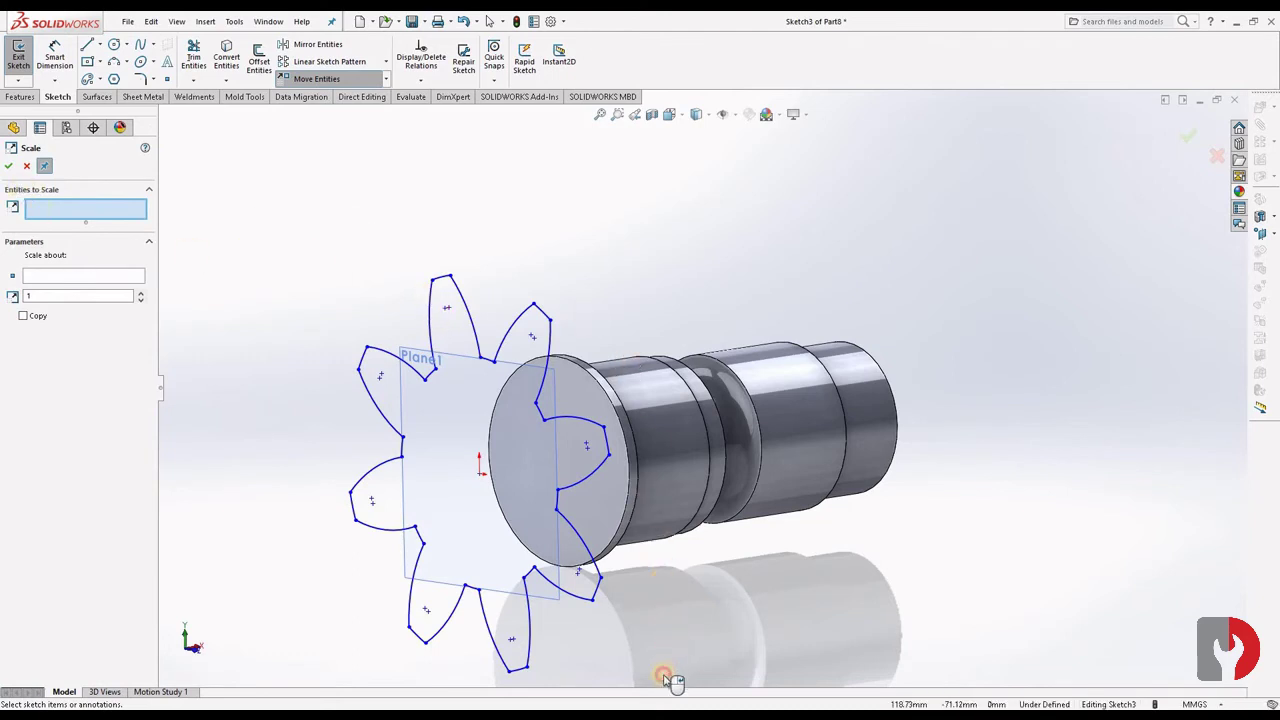
key("ctrl+a")
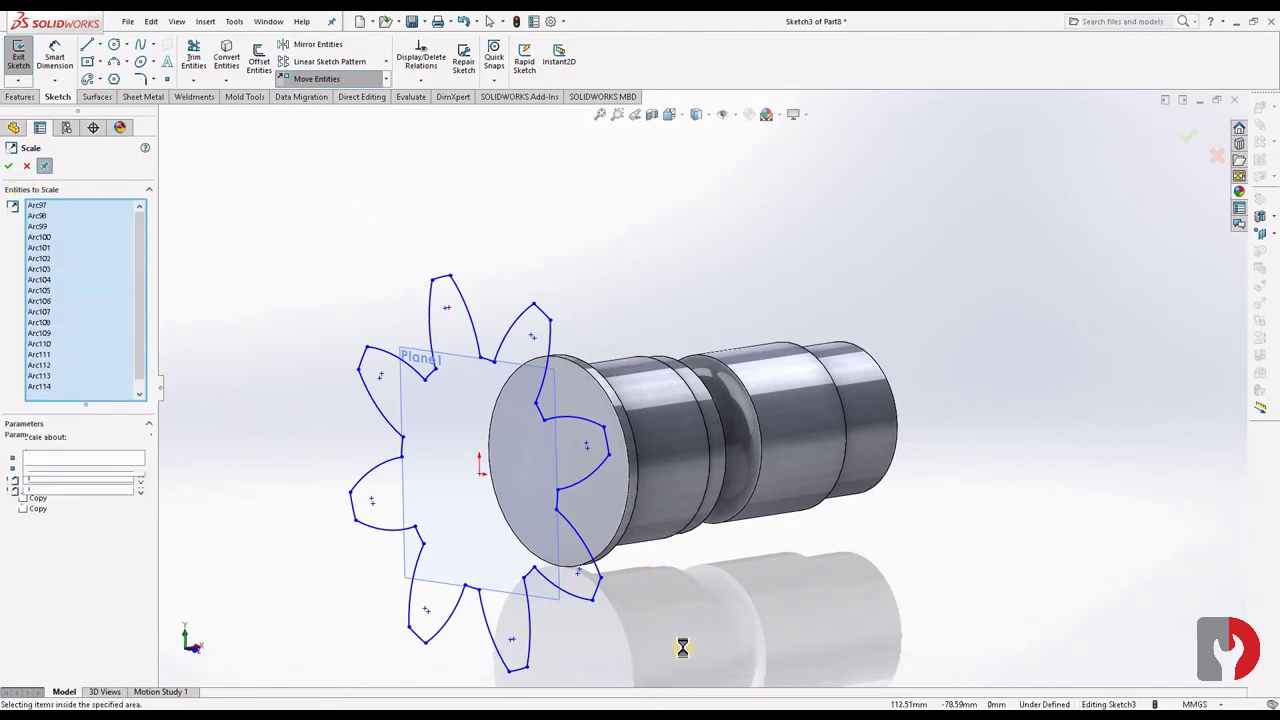
mouse_move(694, 591)
middle_mouse_down()
mouse_move(737, 557)
mouse_move(706, 577)
mouse_move(622, 566)
middle_mouse_up()
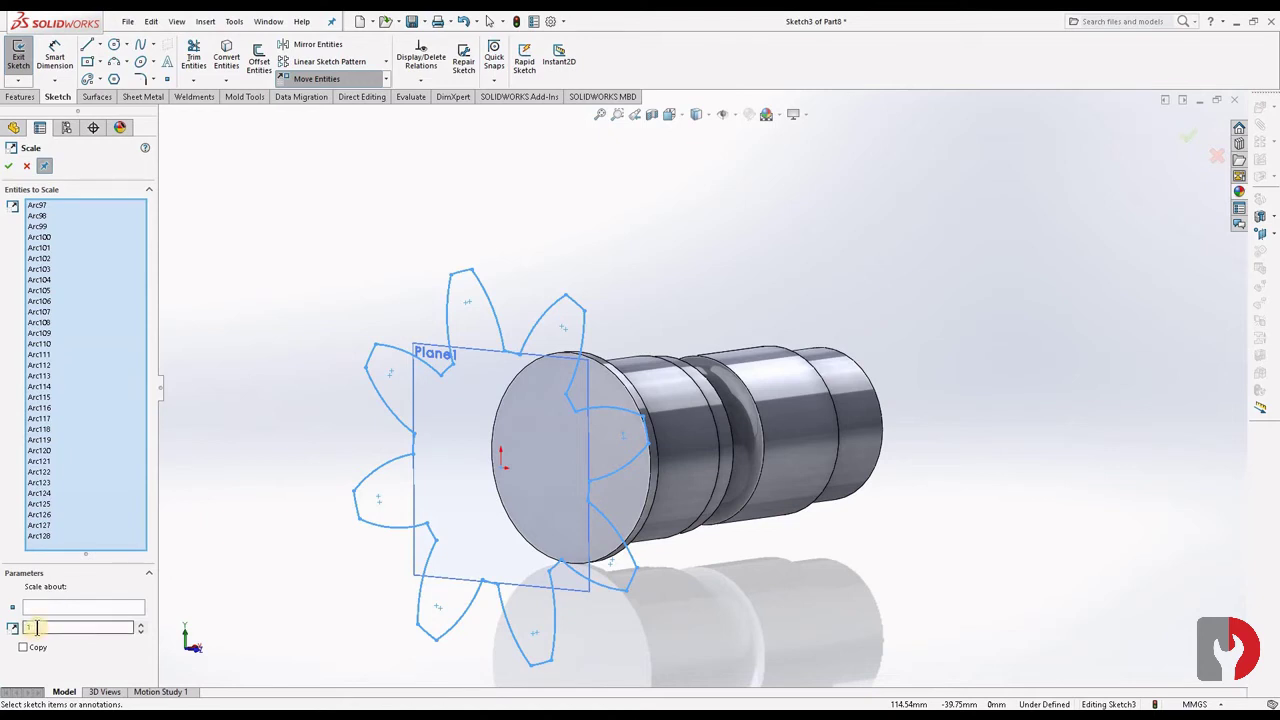
left_click(59, 606)
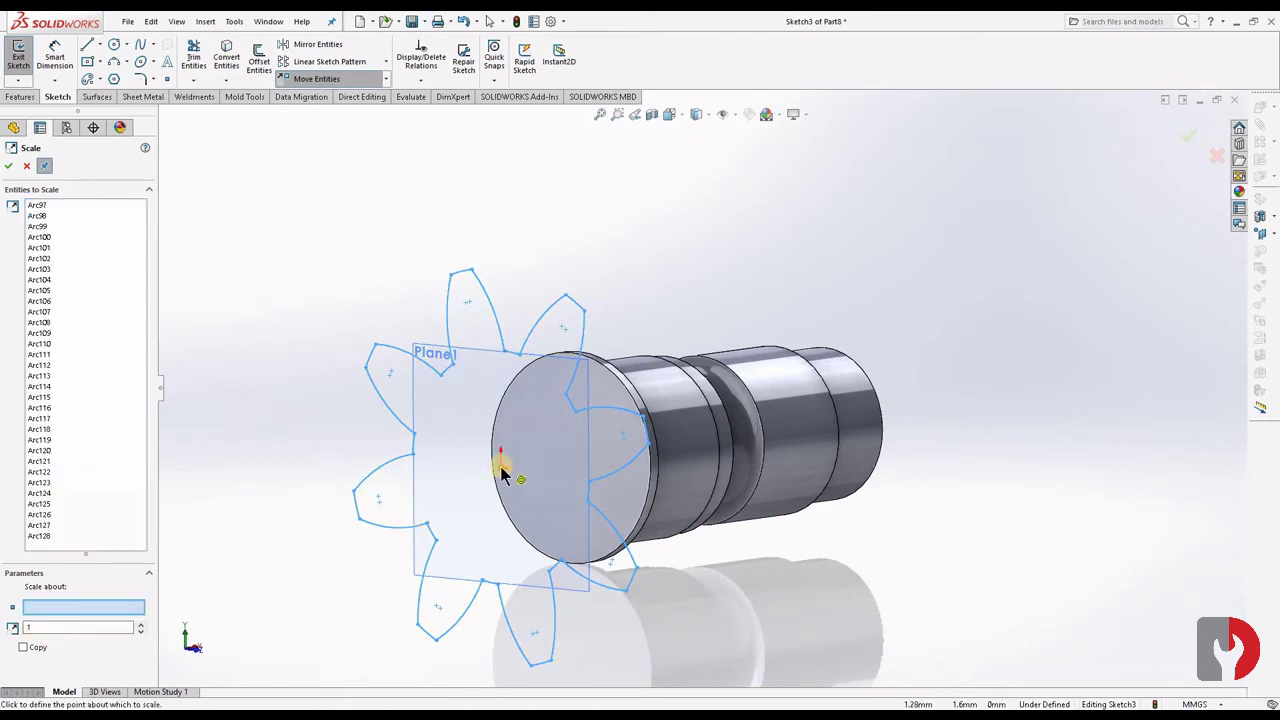
left_click(502, 466)
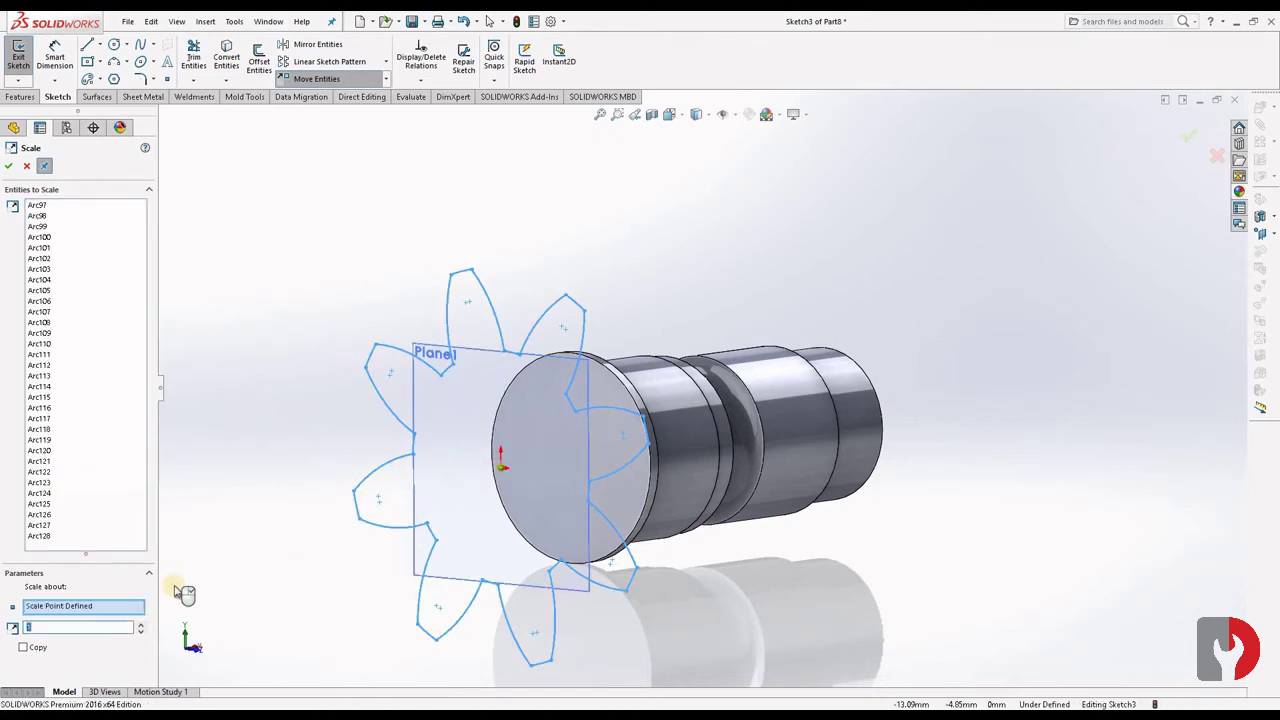
left_click(40, 626)
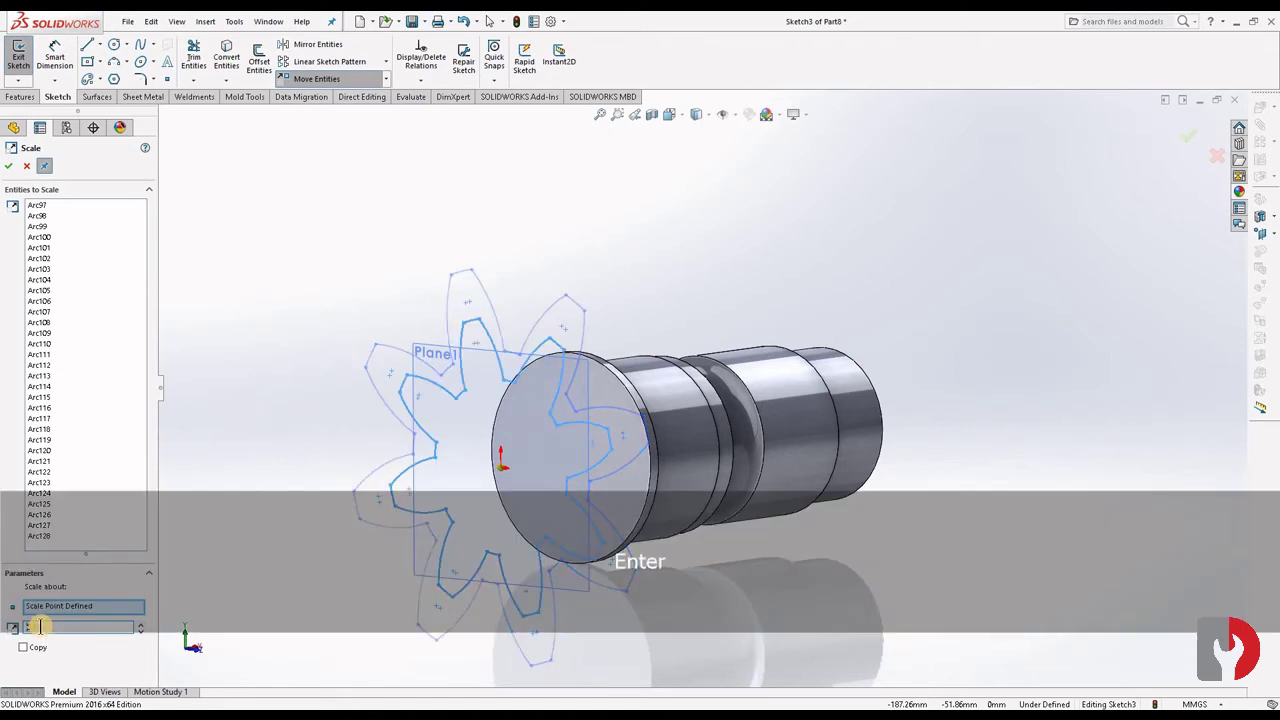
left_click(9, 166)
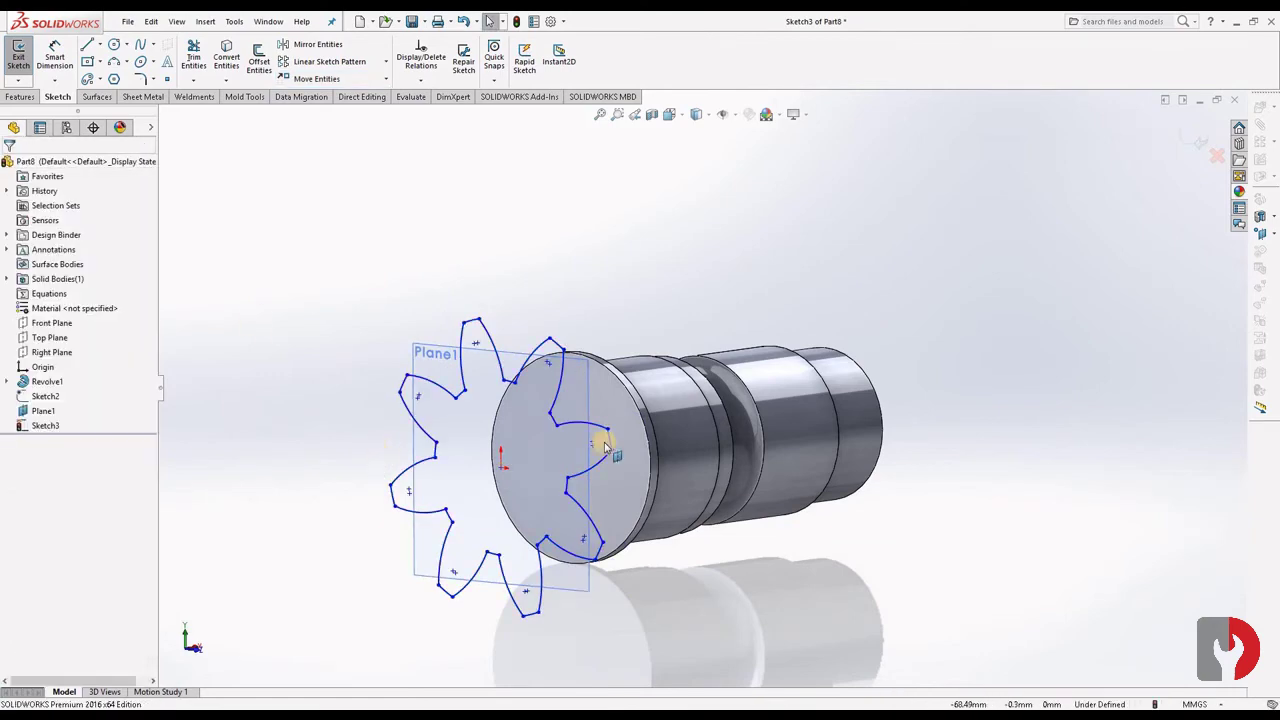
mouse_move(870, 550)
middle_mouse_down()
mouse_move(811, 560)
mouse_move(886, 534)
mouse_move(891, 561)
mouse_move(873, 503)
mouse_move(856, 496)
mouse_move(847, 516)
mouse_move(774, 512)
mouse_move(712, 534)
middle_mouse_up()
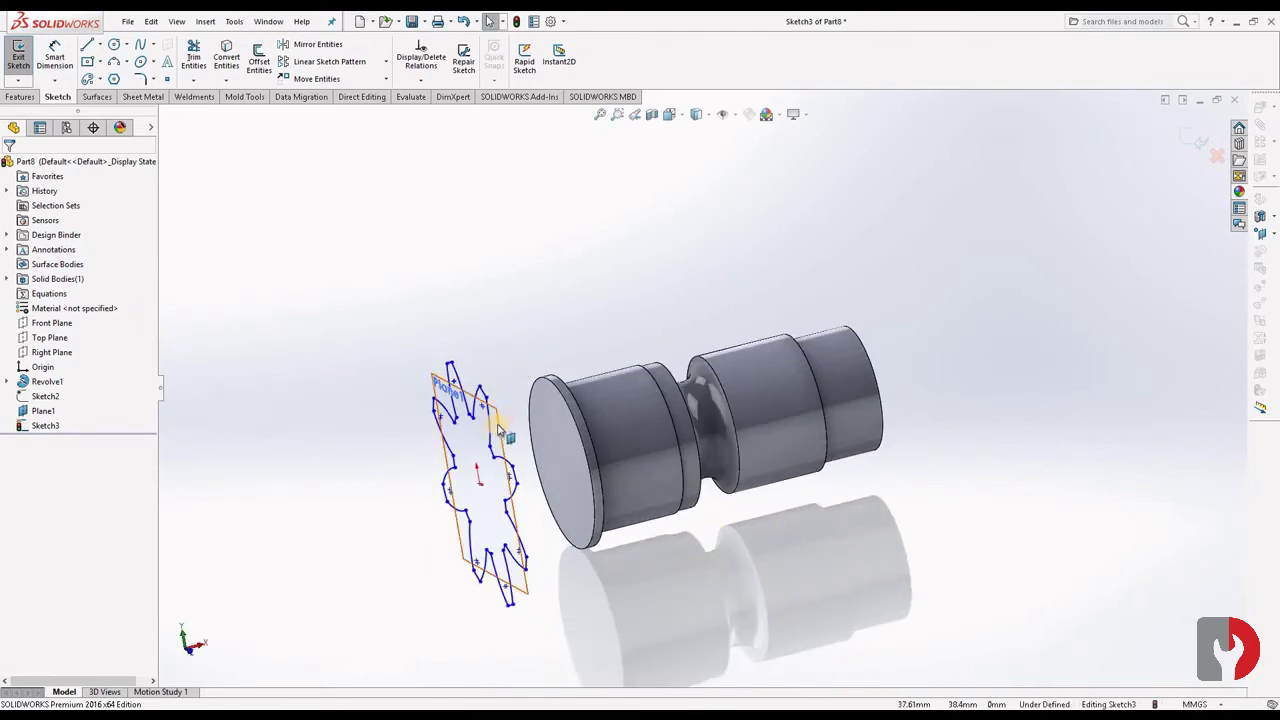
left_click(1194, 138)
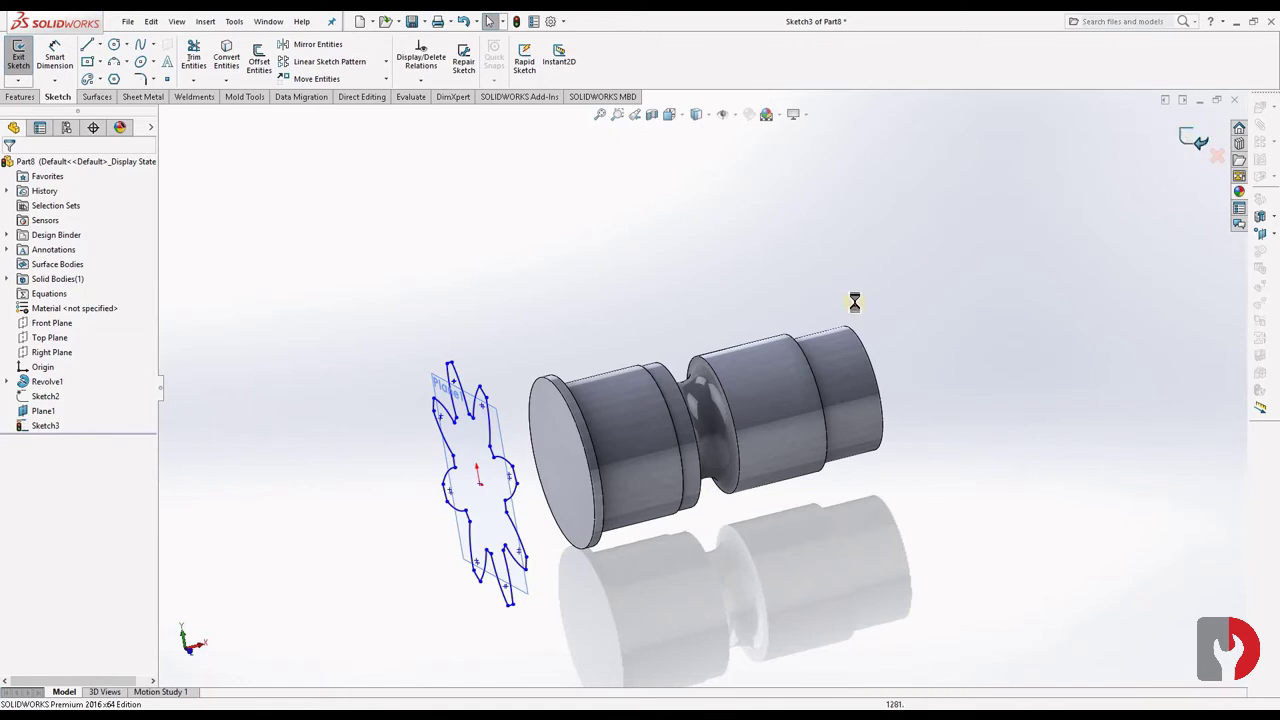
Create a new reference plane offset 45 mm from Plane1, on the side away from the revolved body.
left_click(493, 422)
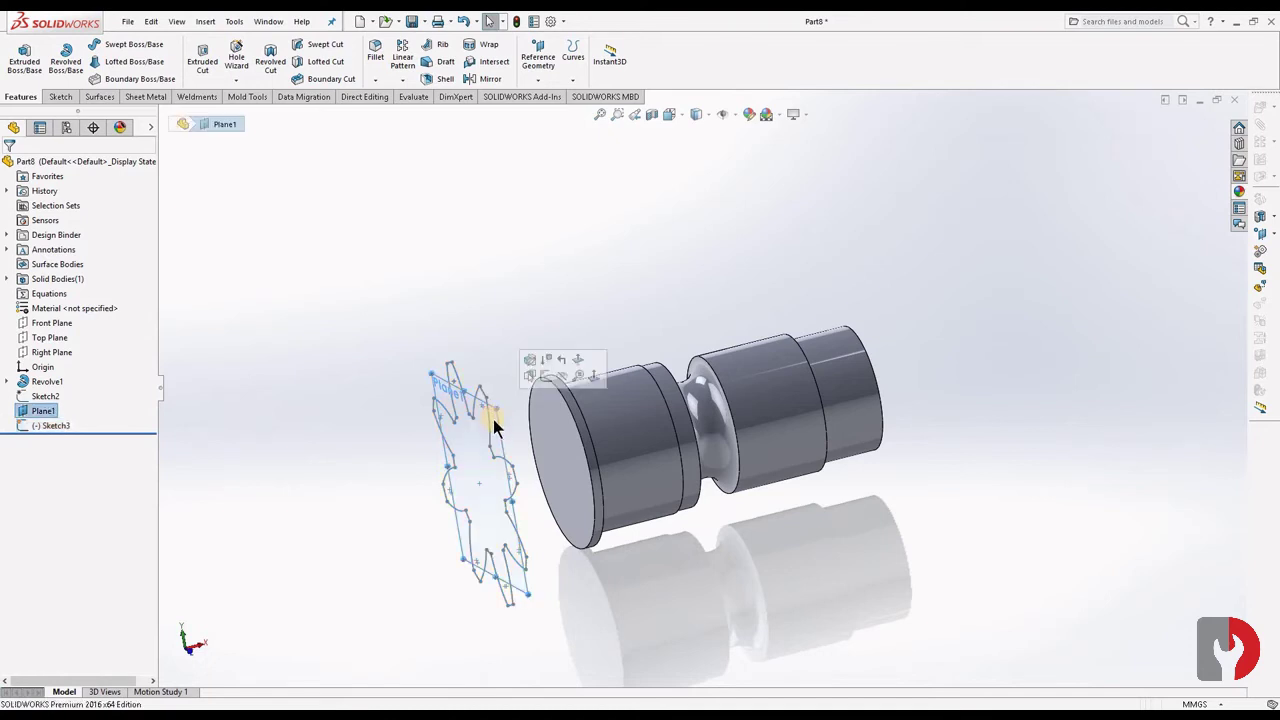
left_click(538, 79)
left_click(549, 97)
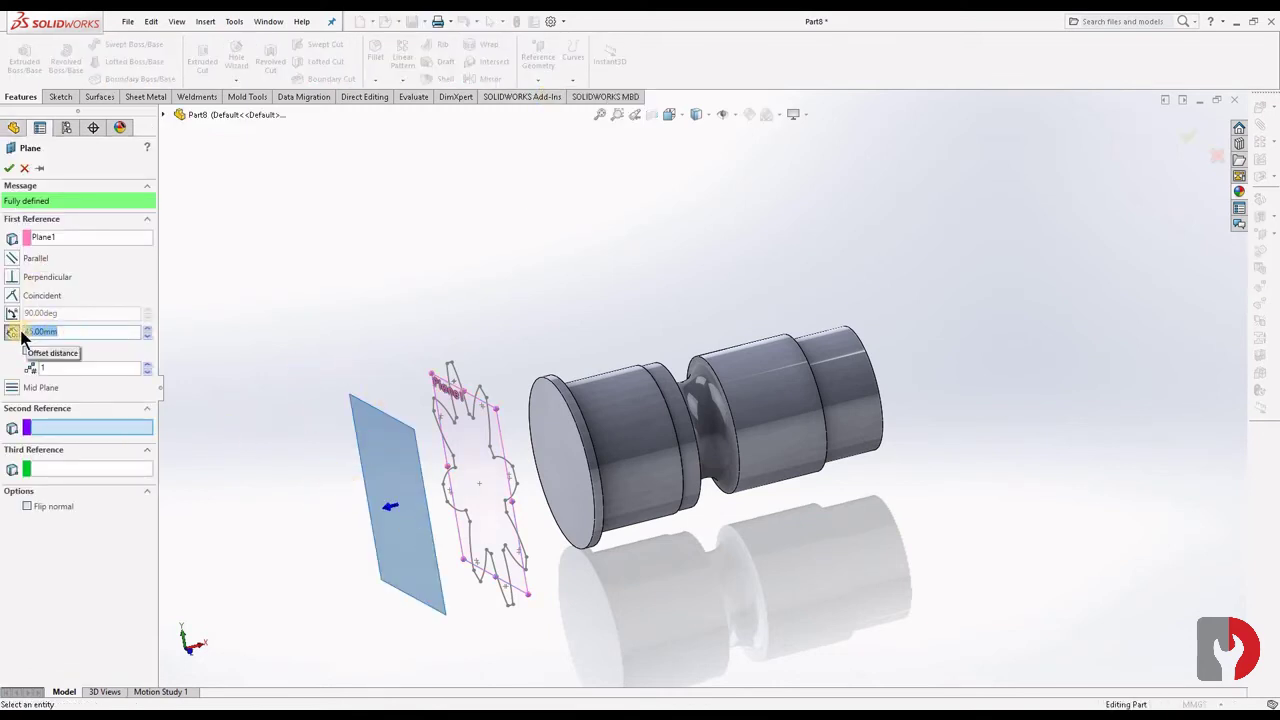
left_click(10, 168)
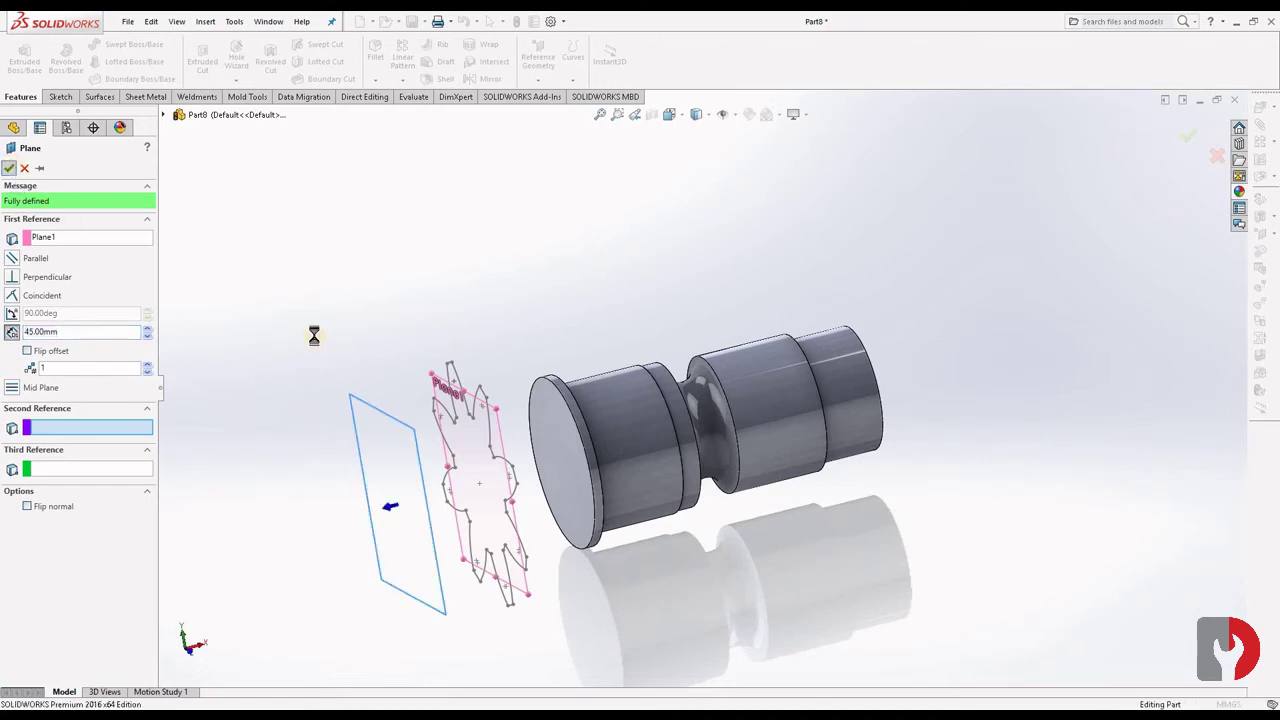
left_click(10, 168)
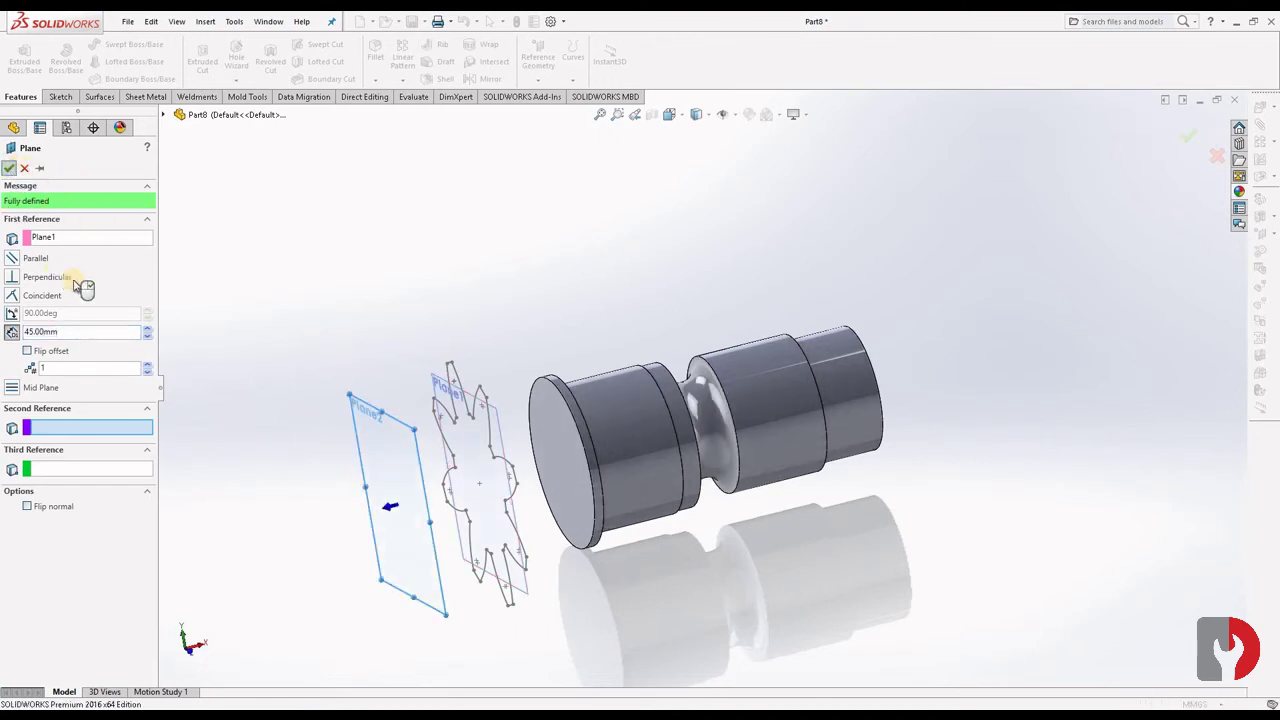
Start a sketch on Plane2 and project the full eight-blade profile of Sketch2 into it with Convert Entities.
mouse_move(643, 531)
middle_mouse_down()
mouse_move(686, 520)
mouse_move(634, 528)
mouse_move(618, 549)
mouse_move(680, 546)
mouse_move(665, 543)
middle_mouse_up()
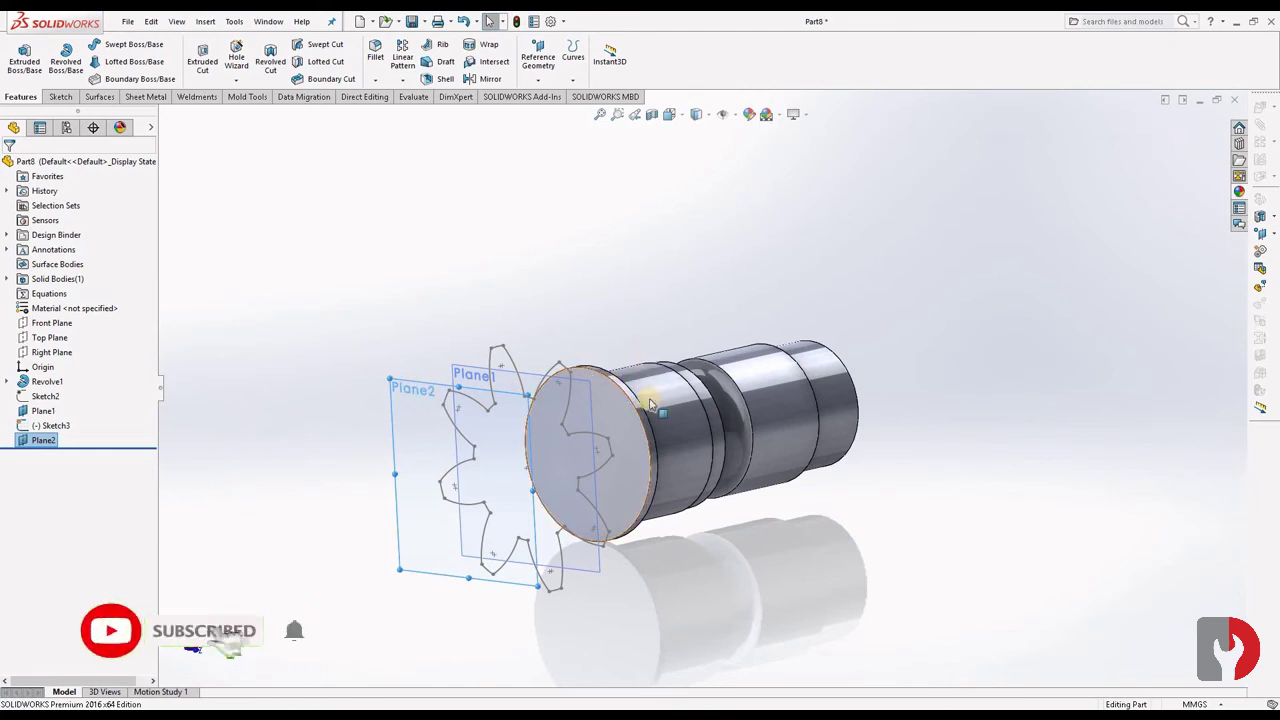
left_click(410, 405)
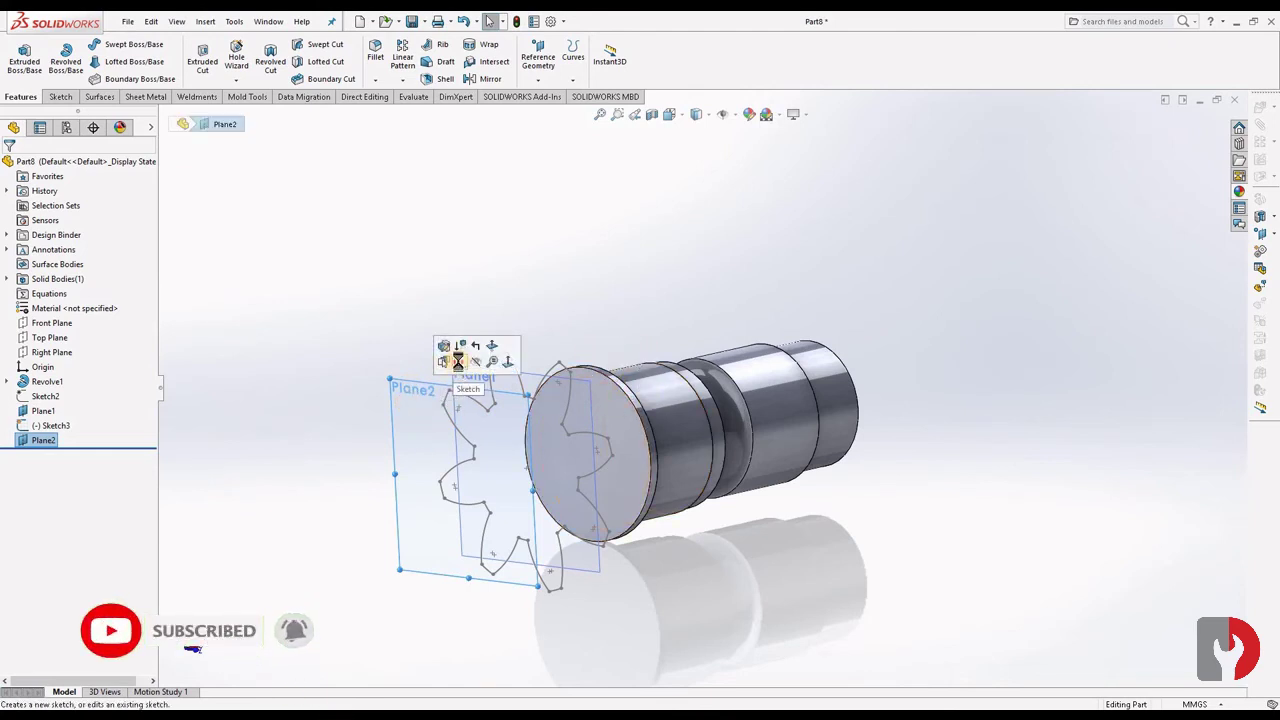
left_click(446, 362)
left_click(229, 62)
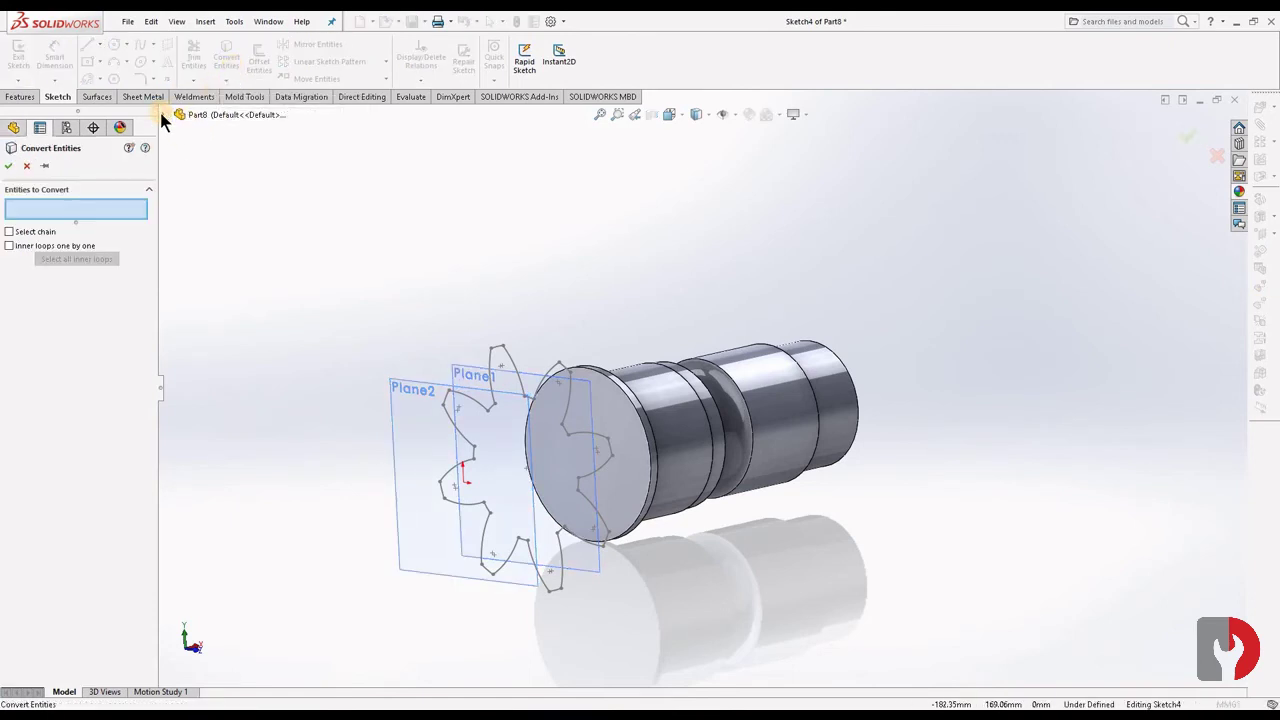
left_click(164, 114)
left_click(216, 350)
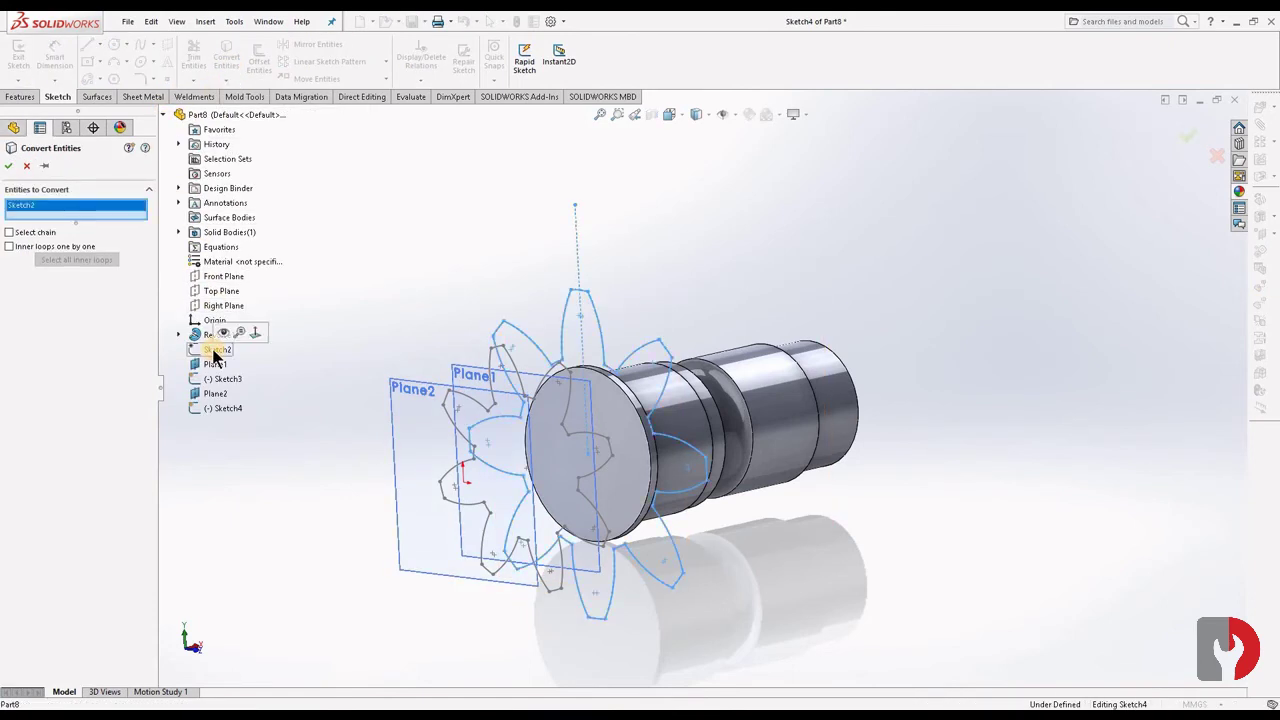
left_click(9, 166)
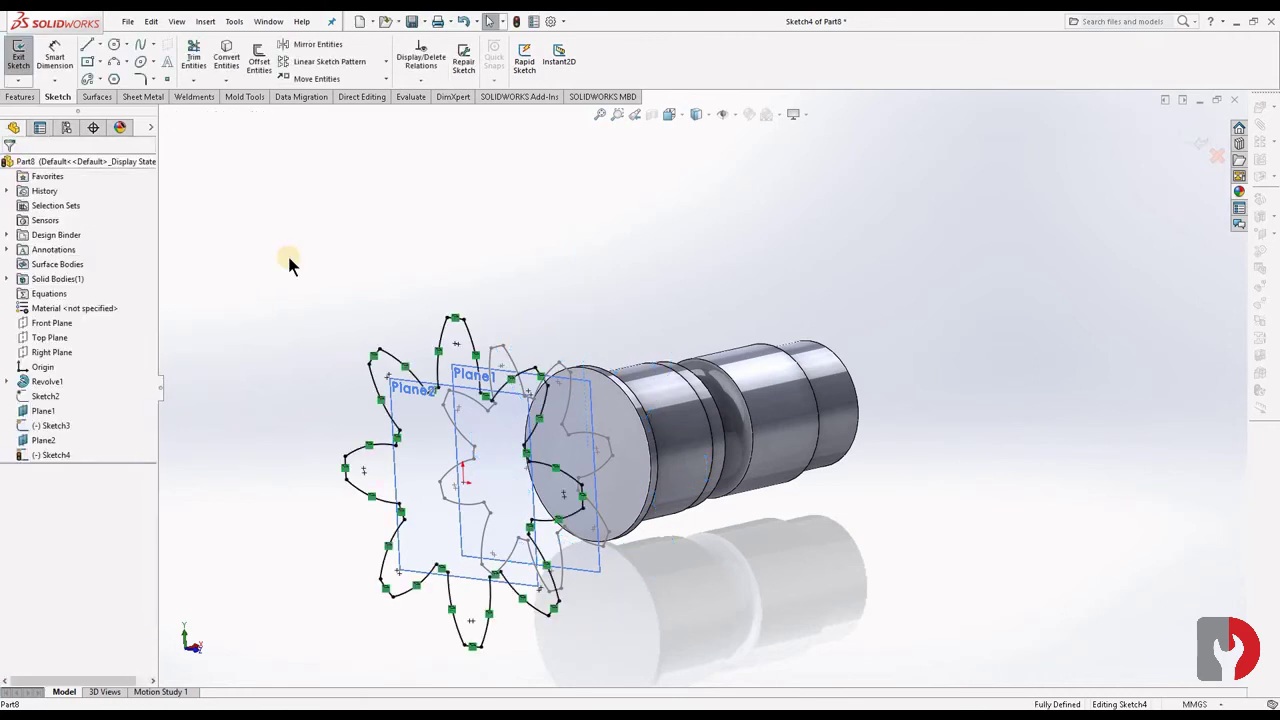
Rotate all converted blade entities on Plane2 by 30 degrees about the sketch origin, without keeping their relations.
left_click(385, 77)
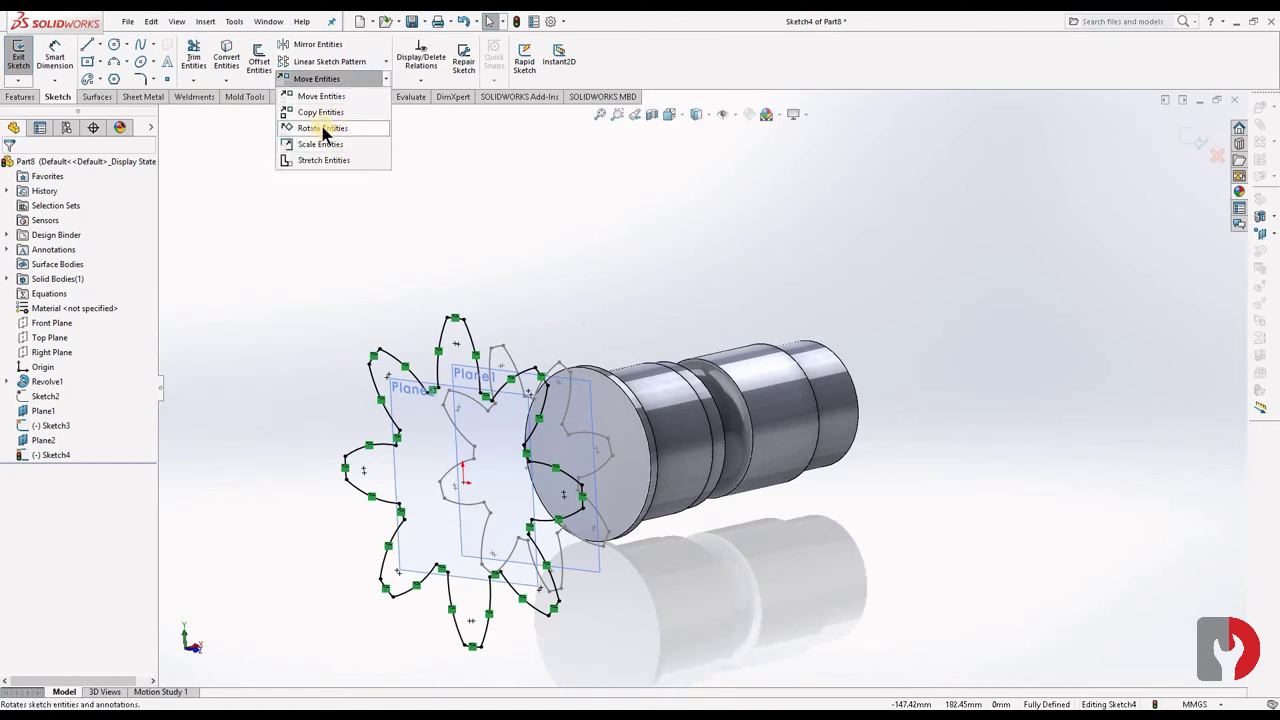
left_click(322, 130)
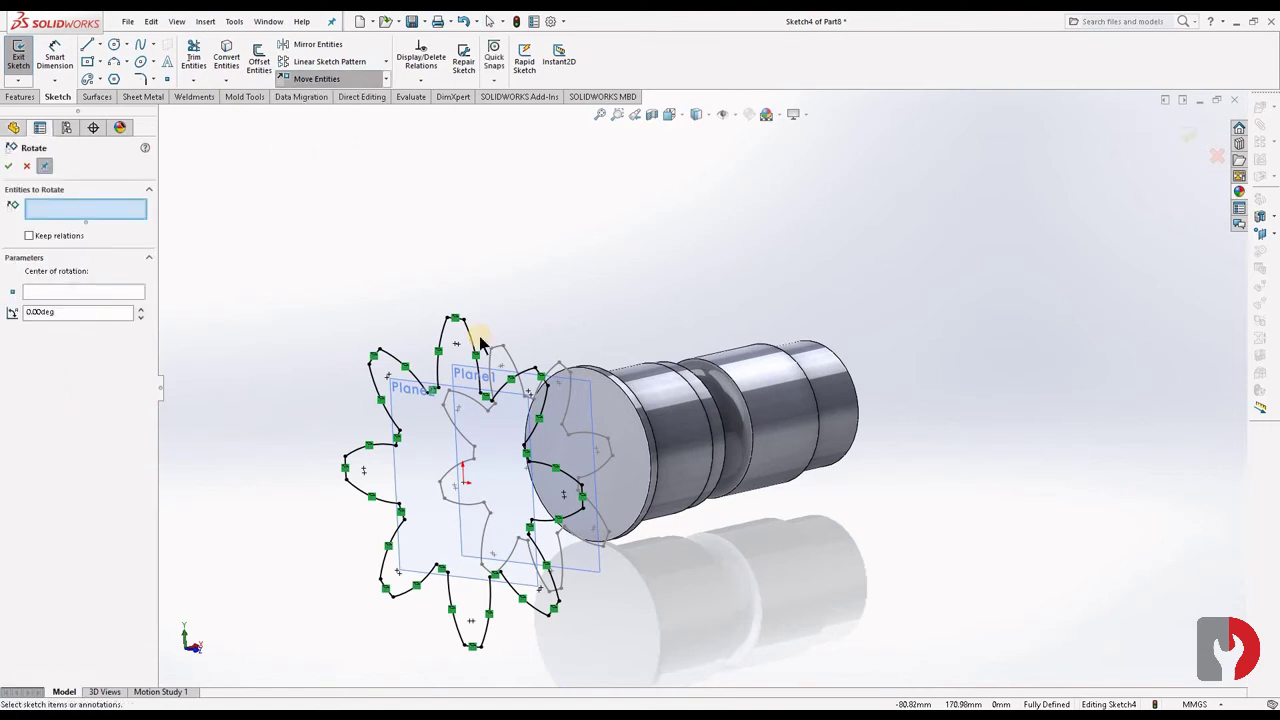
left_click_drag(614, 651, 616, 647)
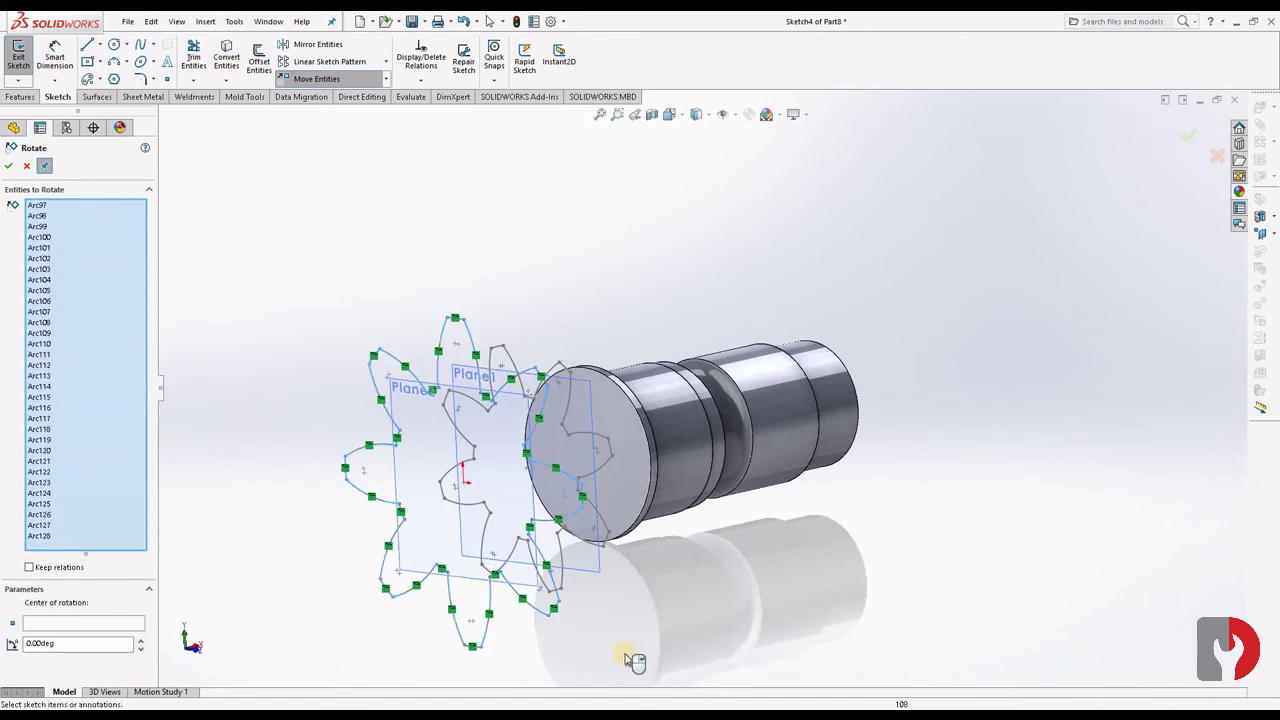
left_click(58, 624)
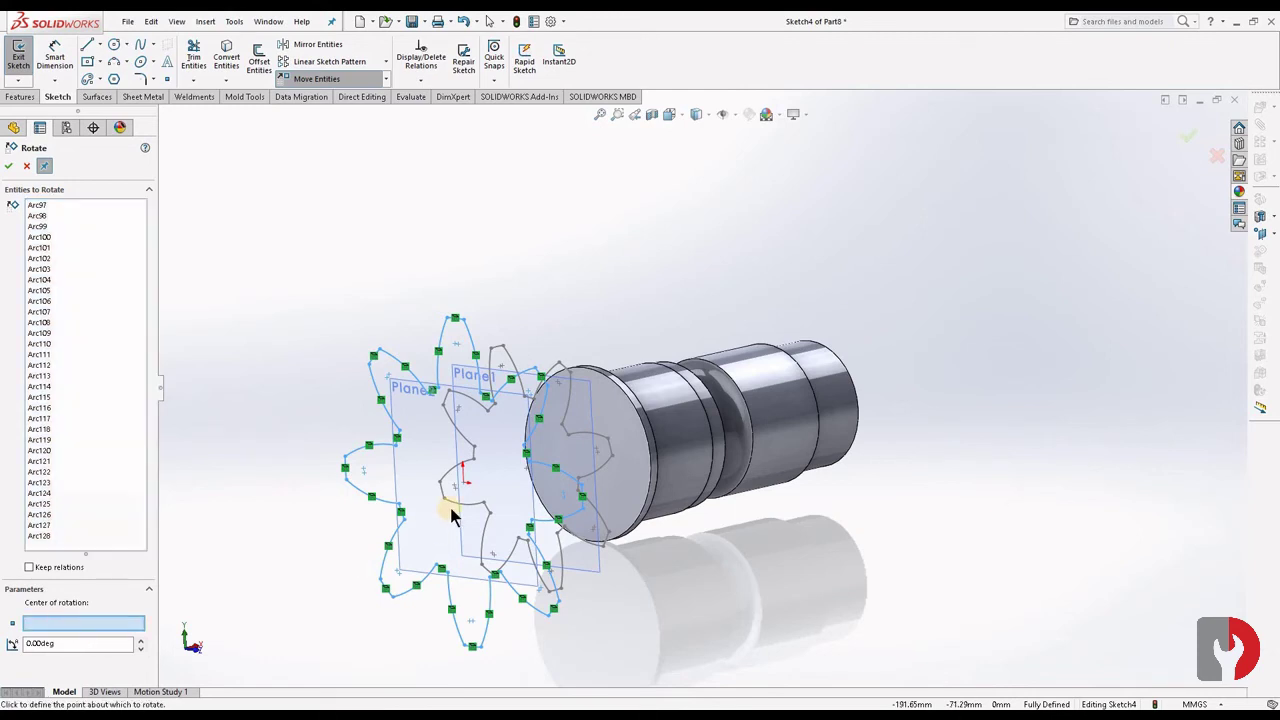
left_click(464, 484)
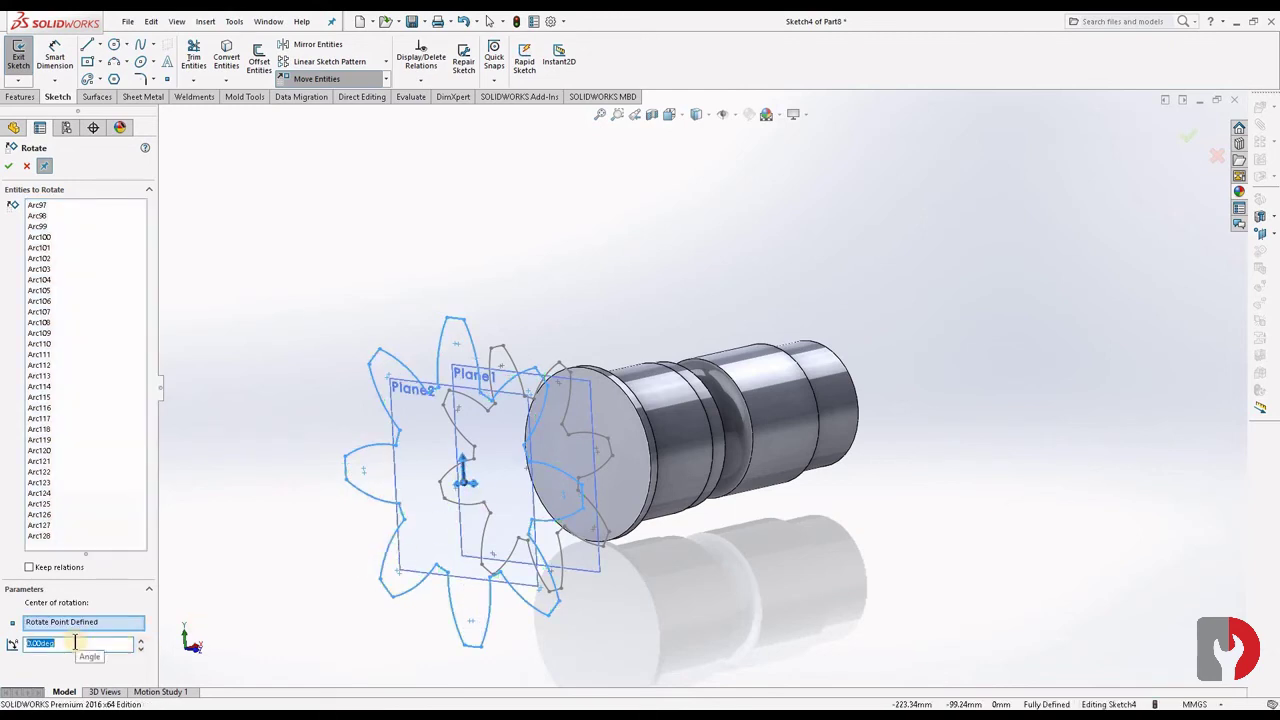
type("30")
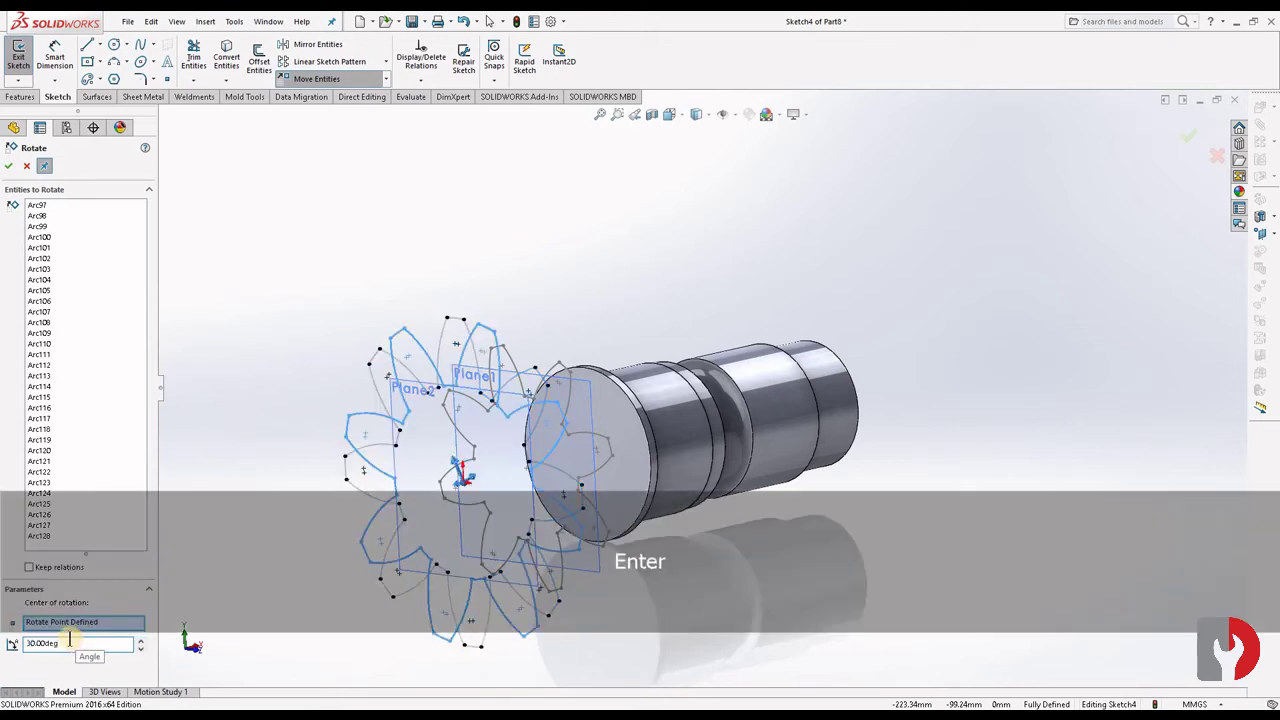
left_click(9, 167)
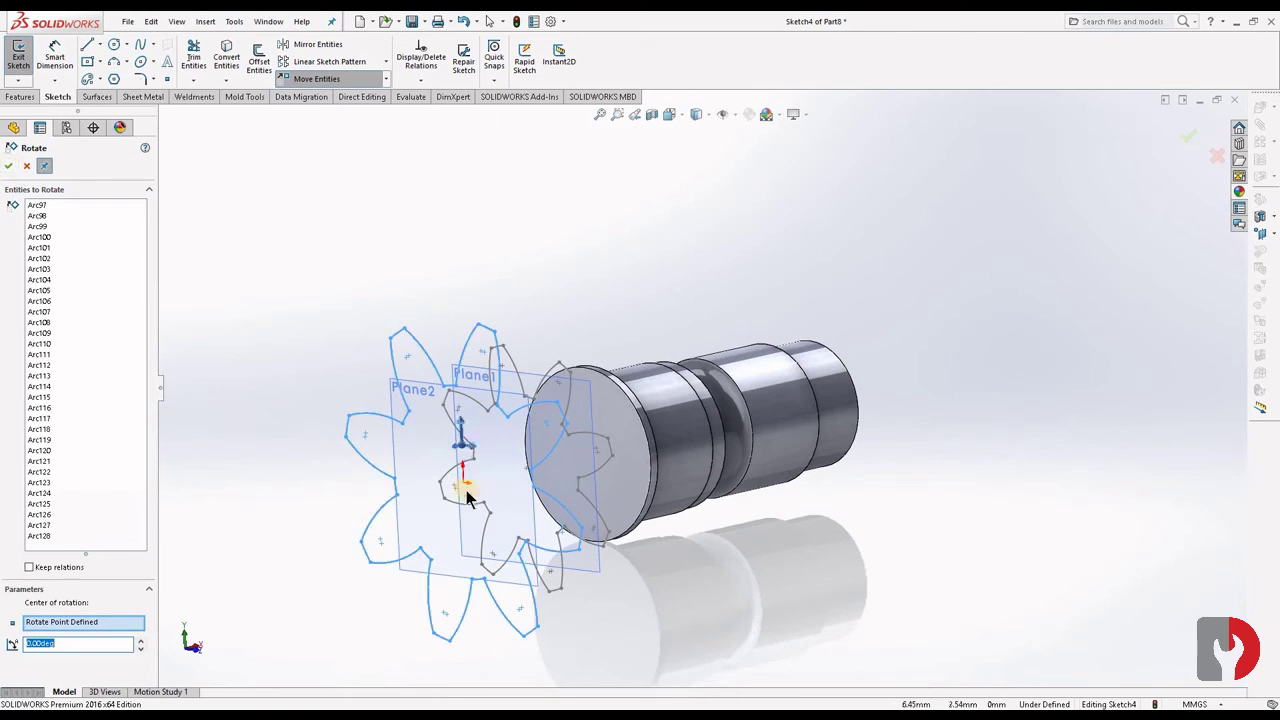
left_click(9, 166)
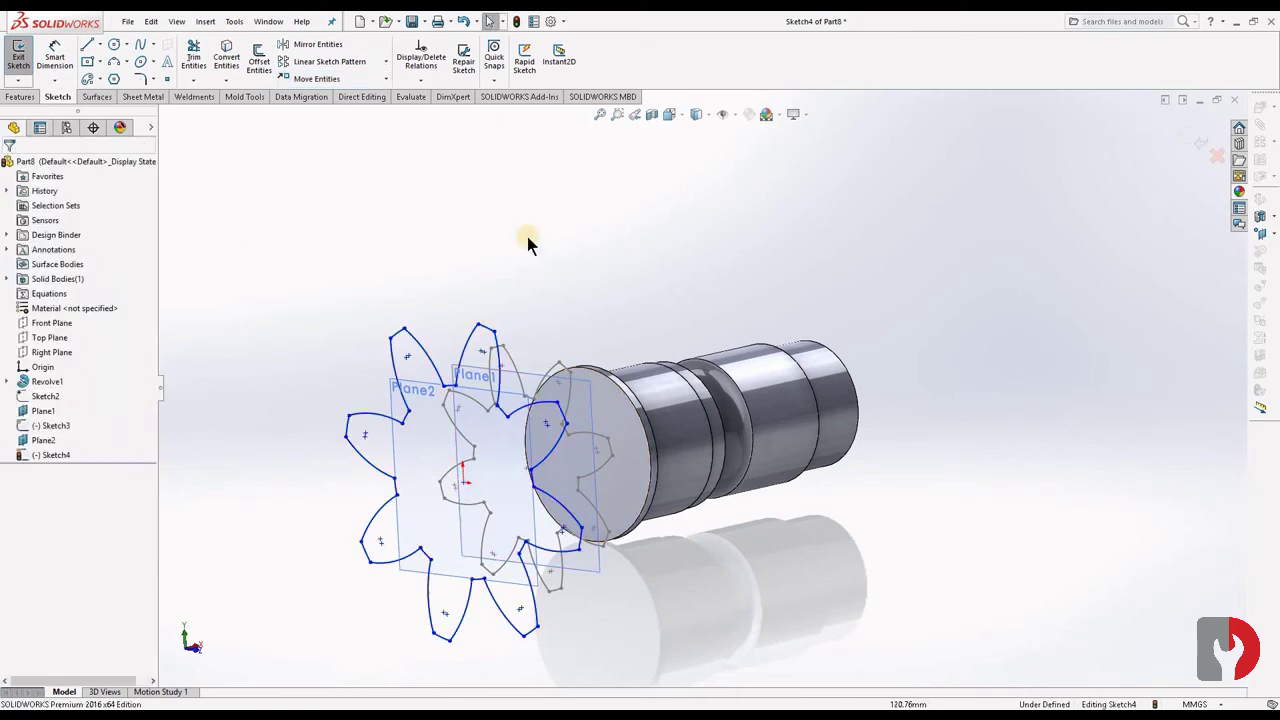
Scale all blade profile entities on Plane2 by a factor of 0.5 about the sketch origin, without making a copy.
left_click(386, 78)
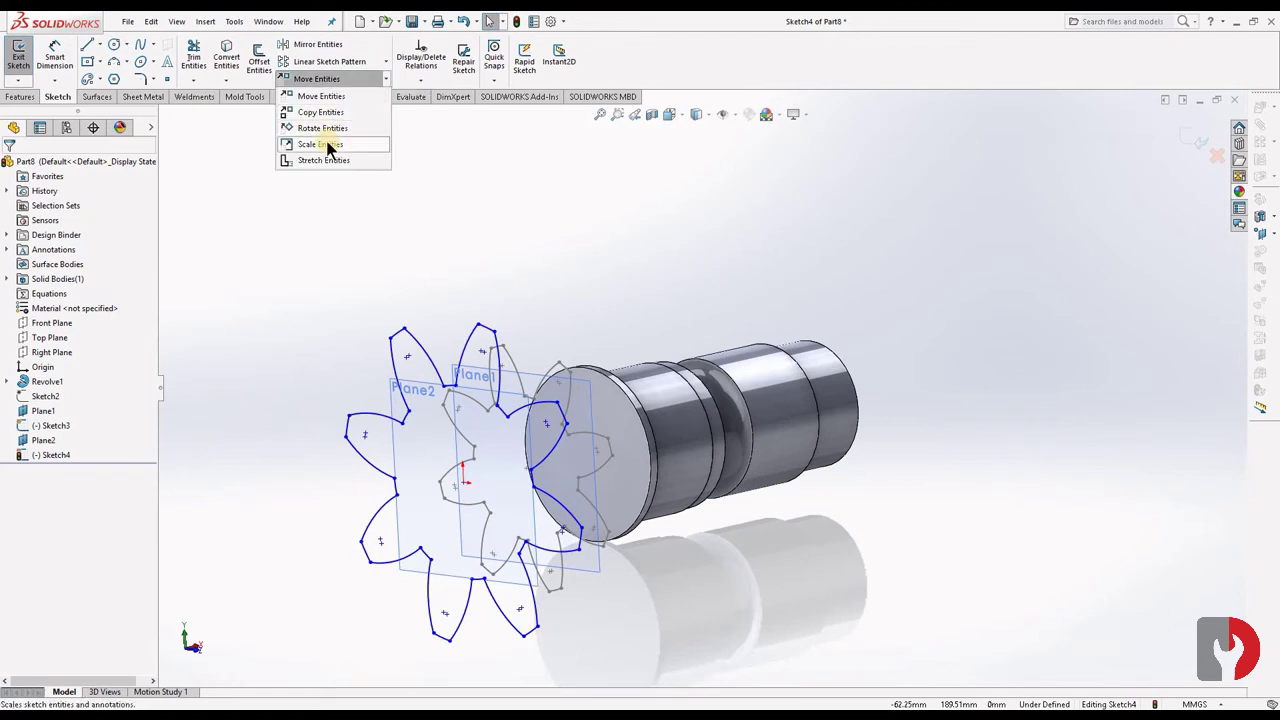
left_click(328, 144)
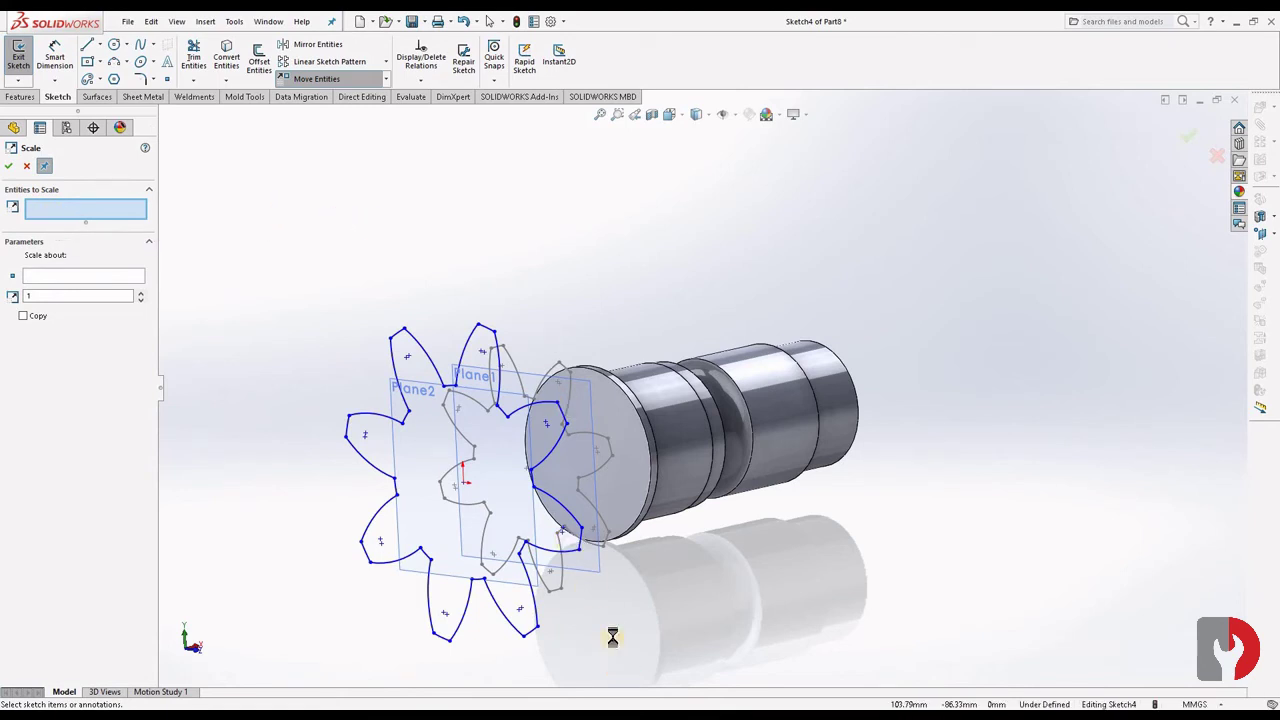
key("ctrl+a")
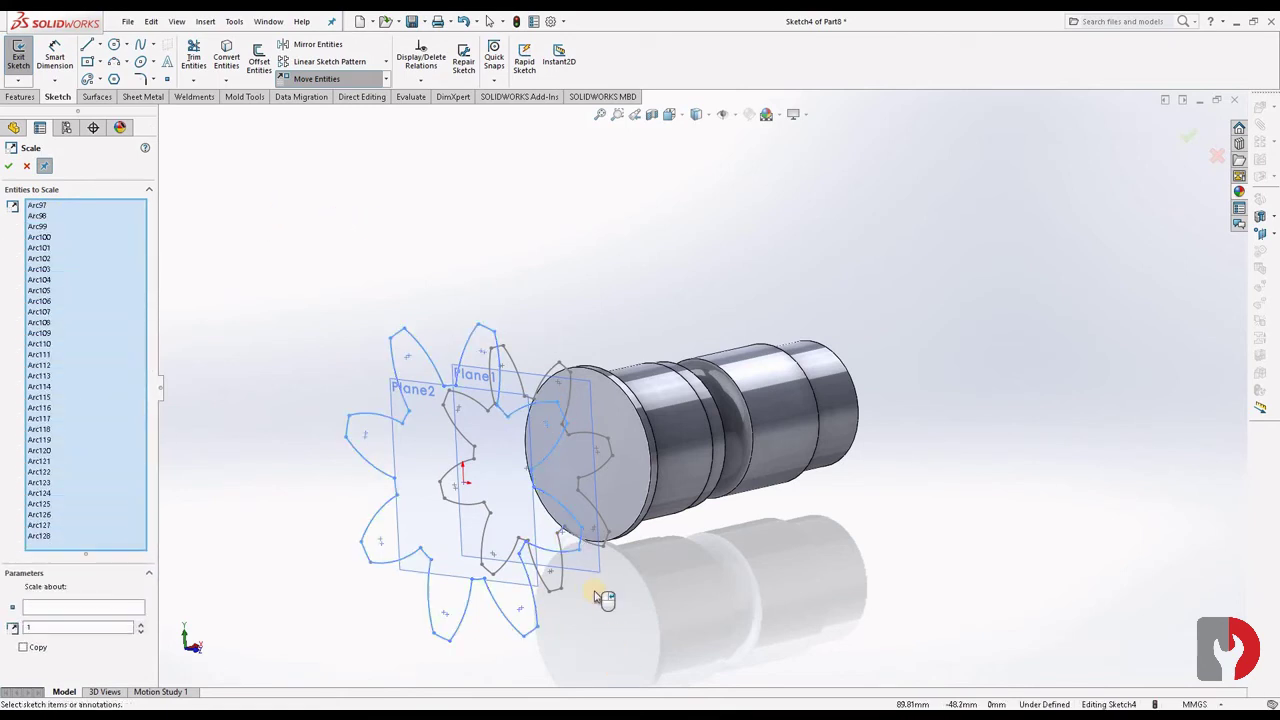
left_click(72, 609)
left_click(463, 484)
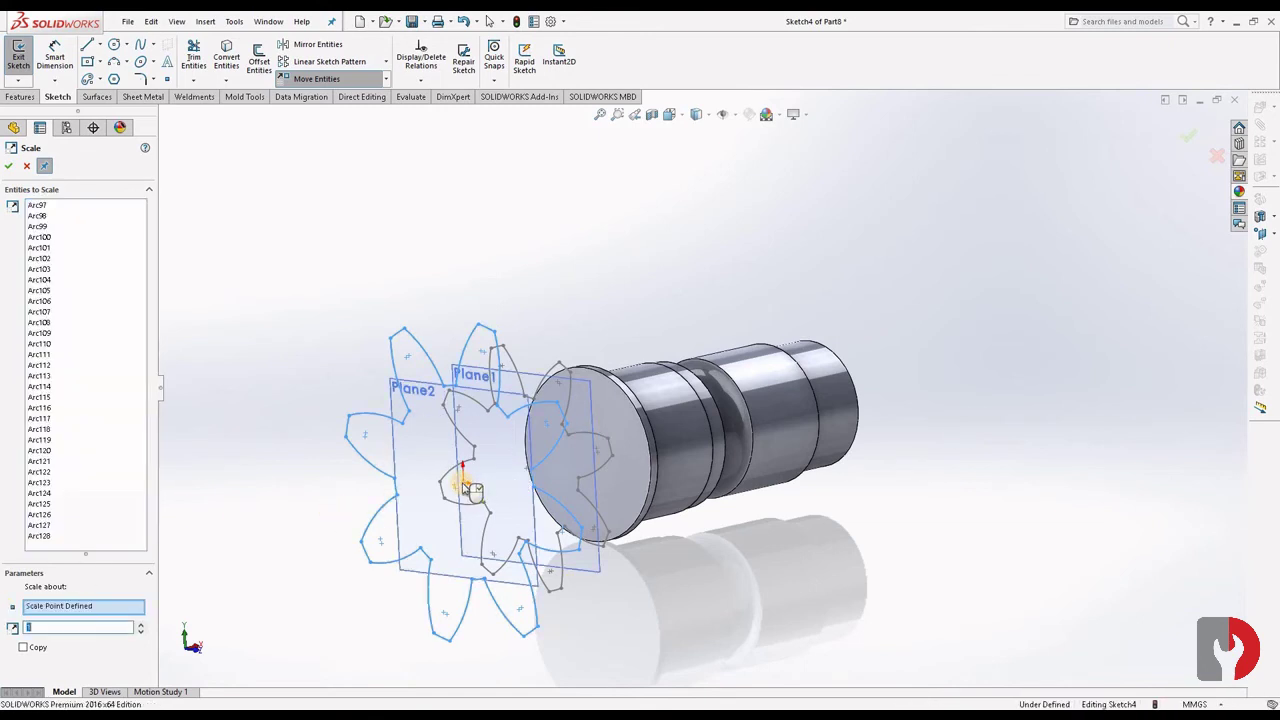
left_click(40, 626)
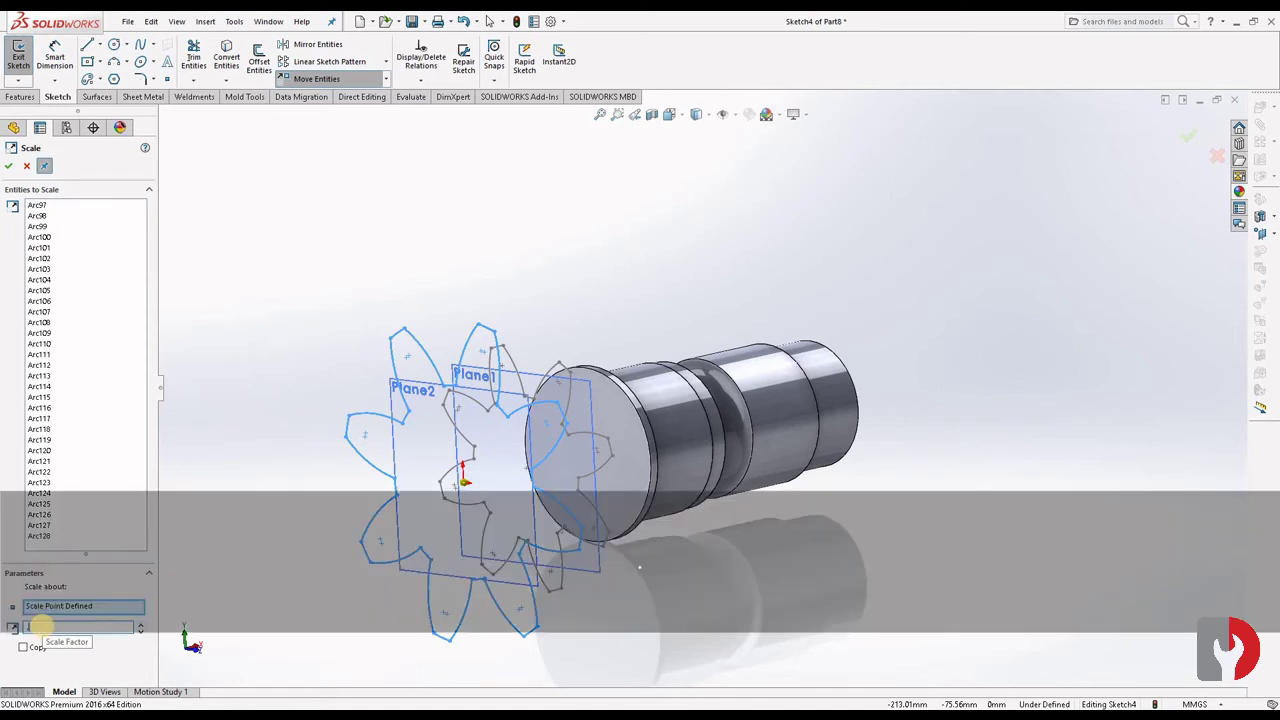
type("0.5")
key("Return")
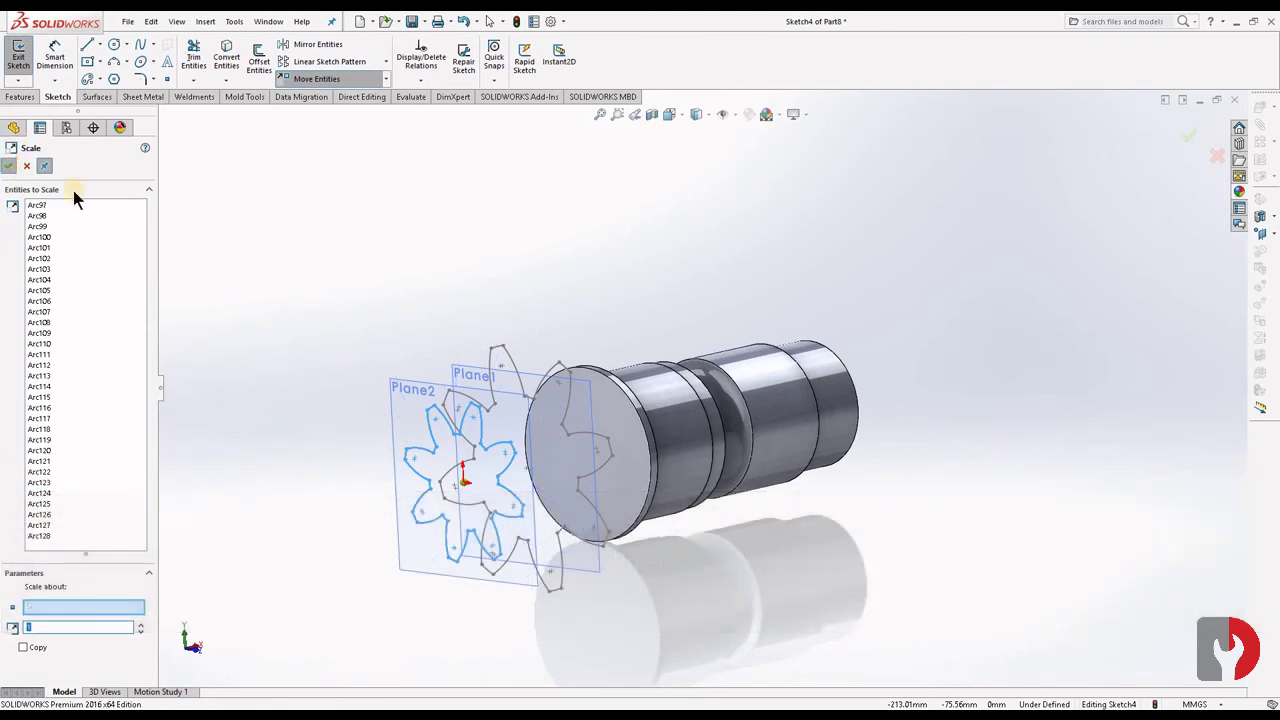
Exit the sketch on Plane2 and show the original blade profile, Sketch2, on the body's end face.
left_click(1190, 137)
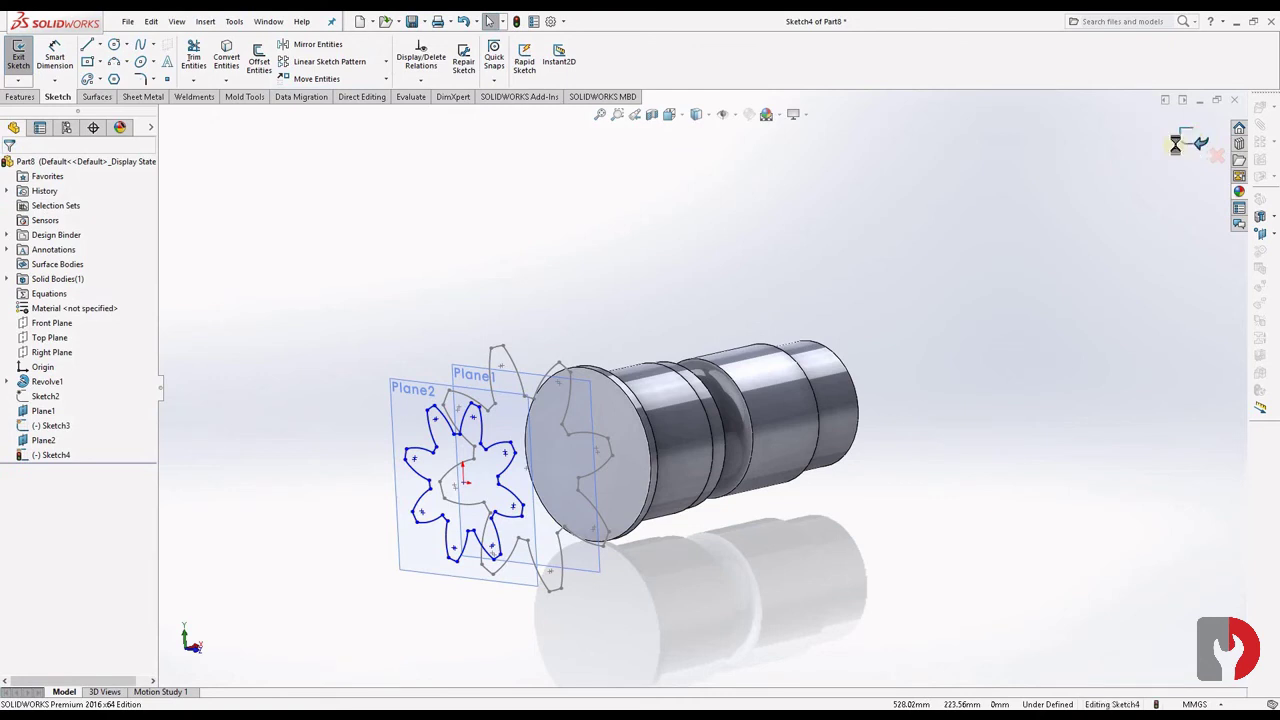
left_click(45, 396)
left_click(634, 223)
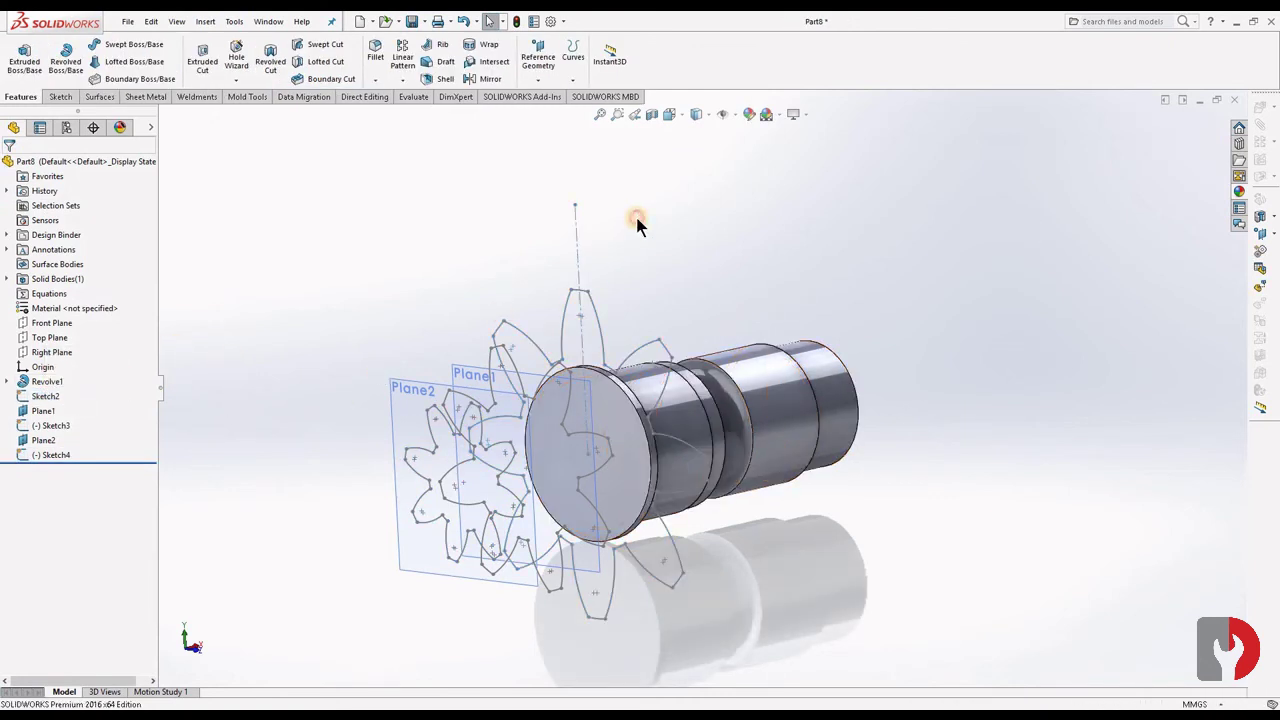
Turn off the display of all reference planes so only the body and the three blade profile sketches remain shown.
mouse_move(1017, 492)
middle_mouse_down()
mouse_move(934, 503)
mouse_move(1020, 492)
middle_mouse_up()
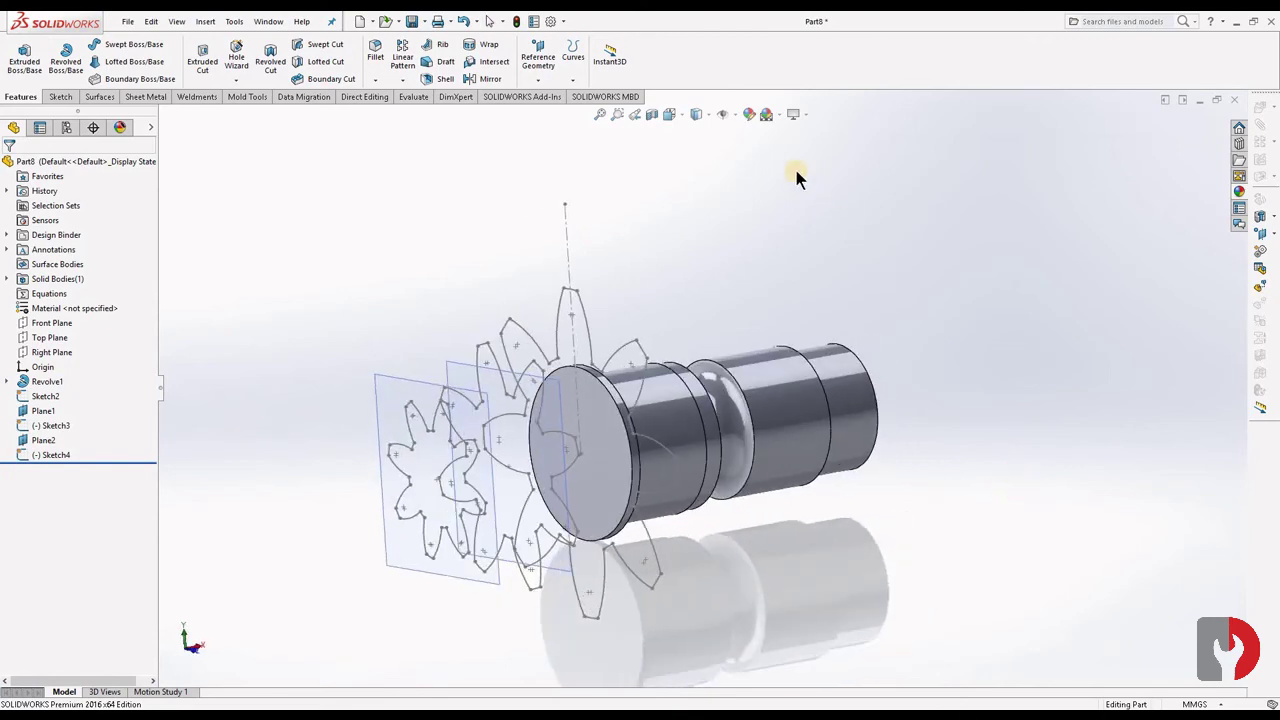
left_click(733, 113)
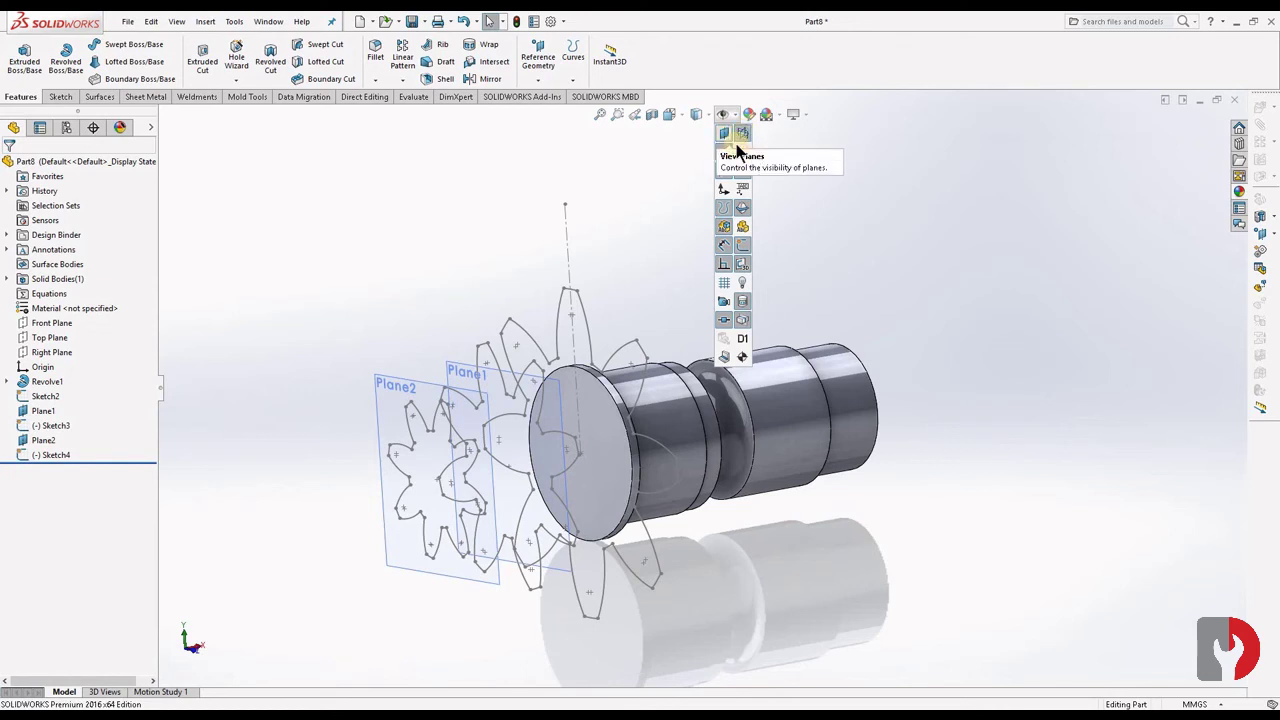
left_click(724, 137)
middle_click_drag(991, 443, 950, 468)
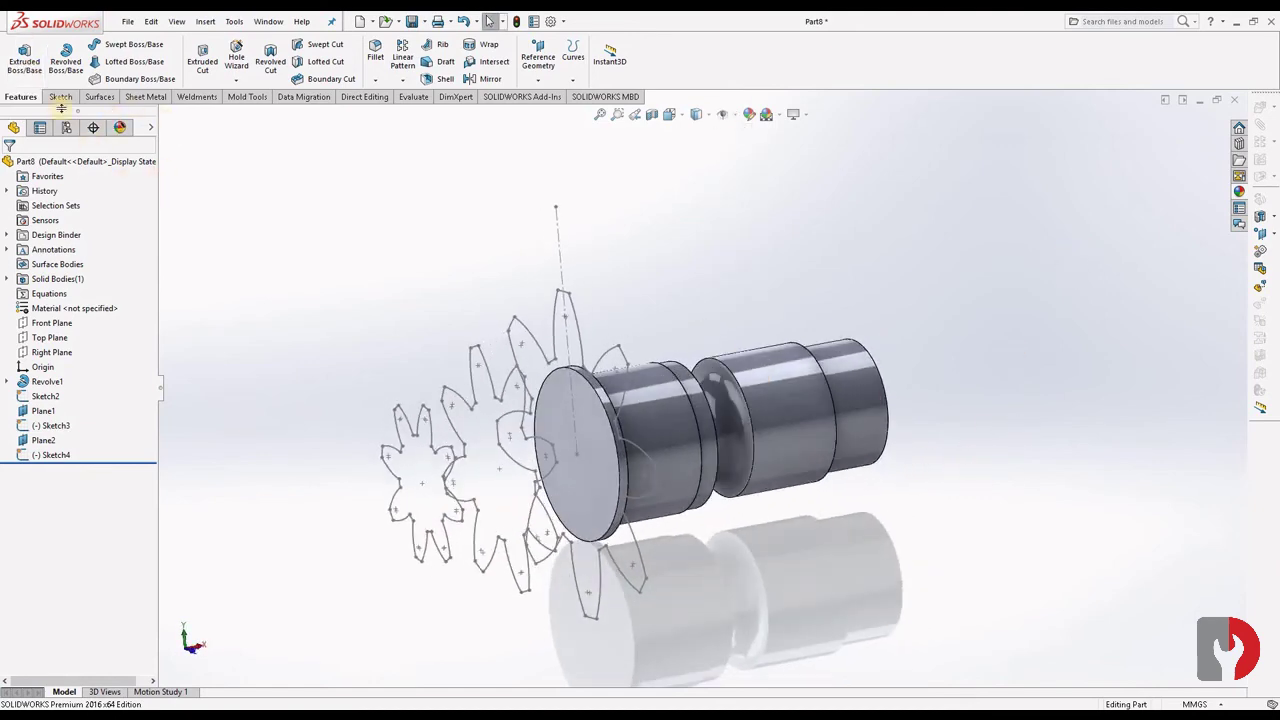
Create a lofted boss through the three blade profiles in order, Sketch2, Sketch3 and Sketch4, with the result merged into the body.
left_click(121, 62)
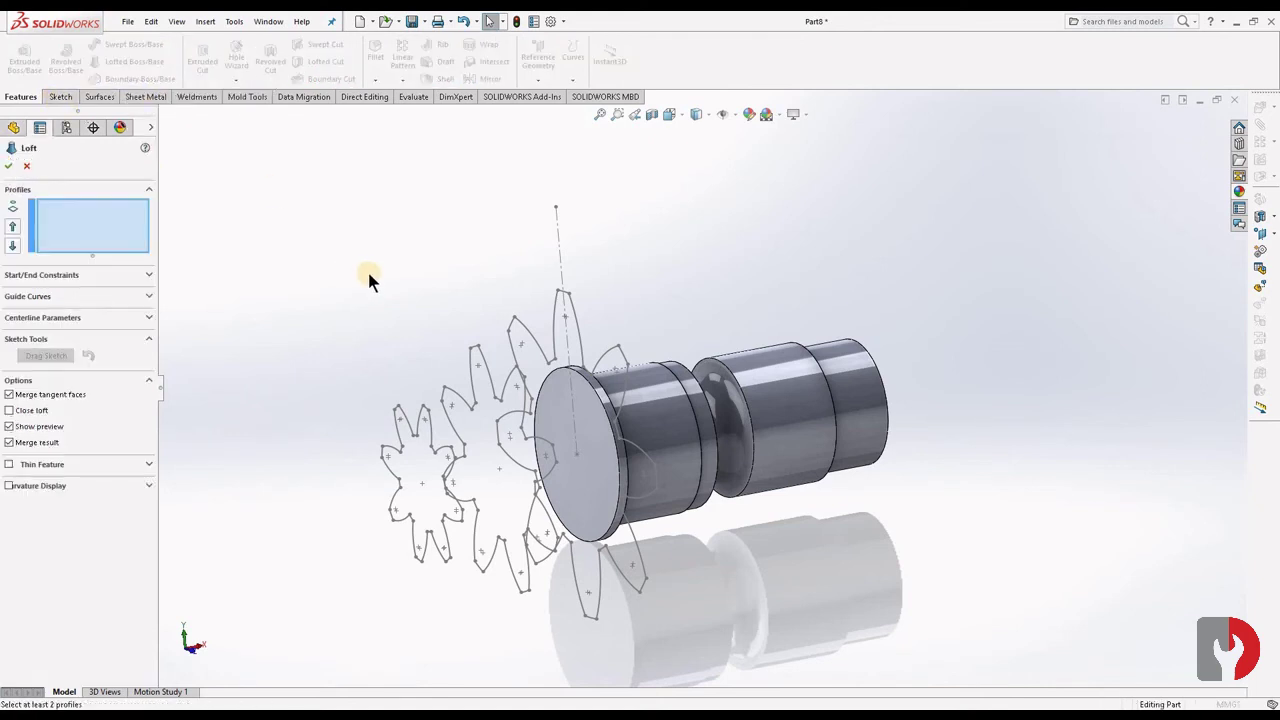
scroll(645, 397, "down", 5)
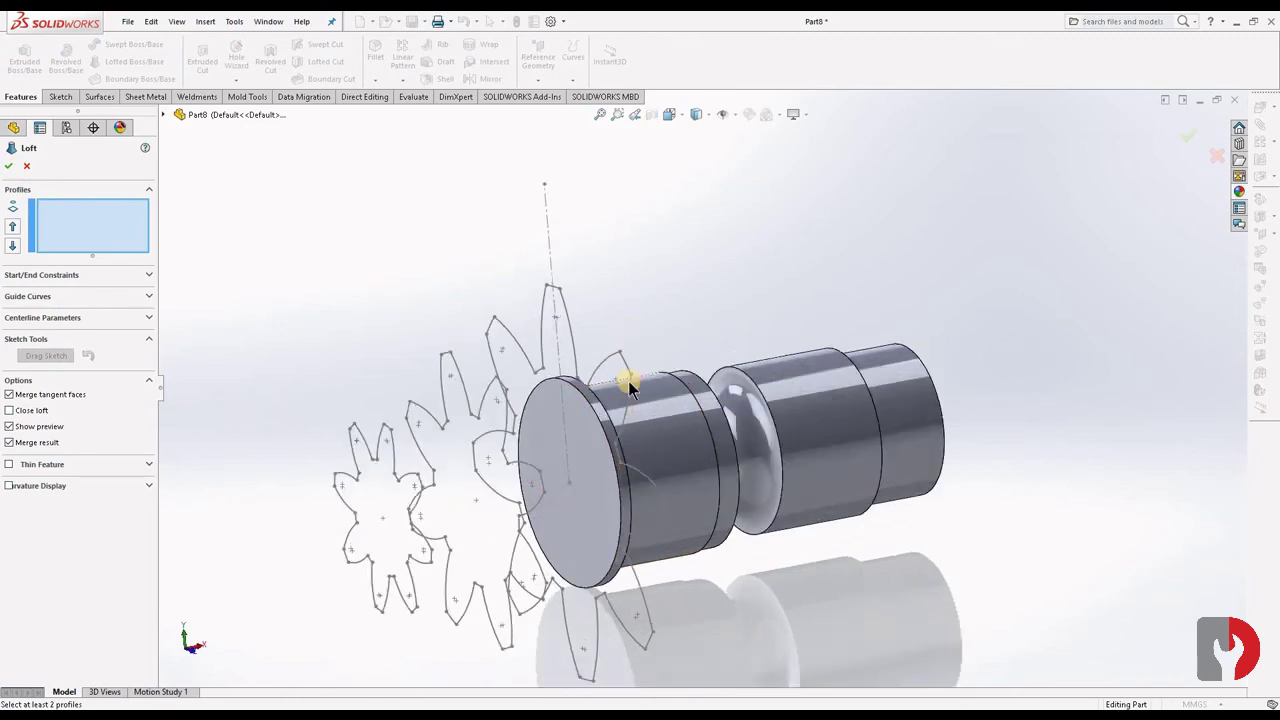
scroll(934, 466, "up", 5)
mouse_move(934, 466)
middle_mouse_down()
mouse_move(917, 466)
mouse_move(988, 448)
mouse_move(889, 497)
mouse_move(941, 484)
mouse_move(977, 437)
mouse_move(946, 451)
mouse_move(949, 440)
mouse_move(946, 457)
middle_mouse_up()
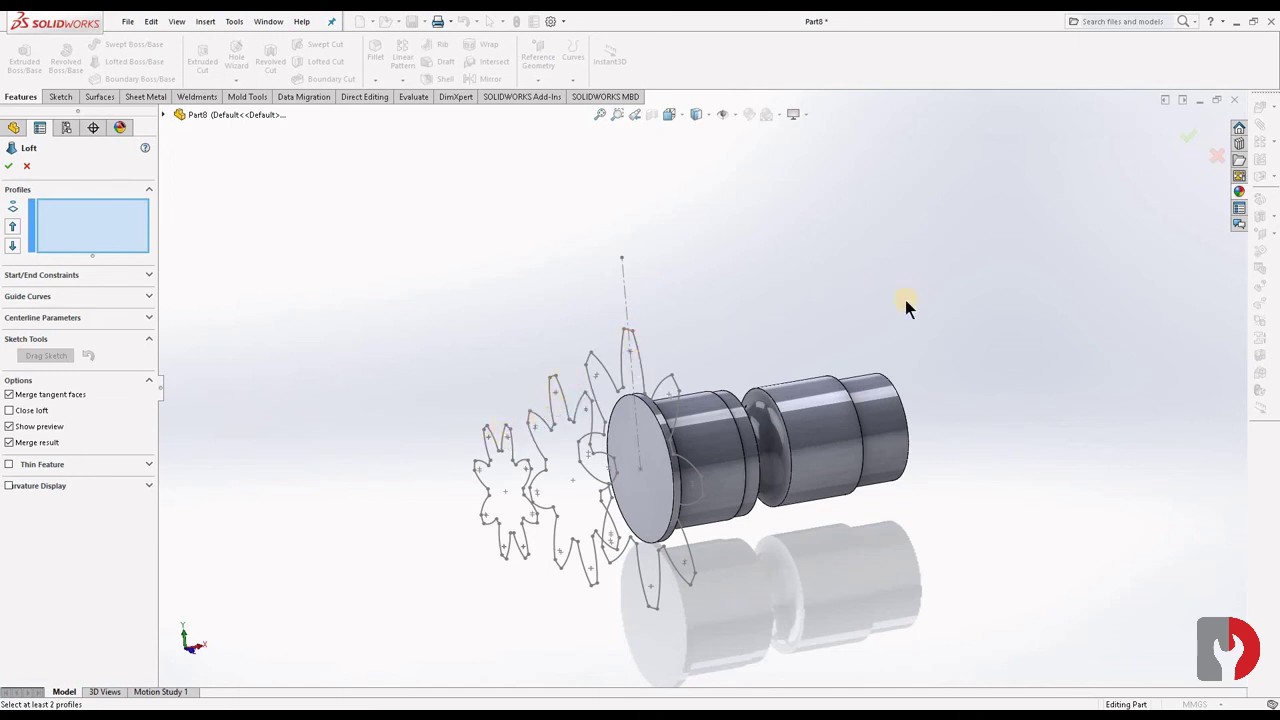
middle_click_drag(914, 371, 886, 363)
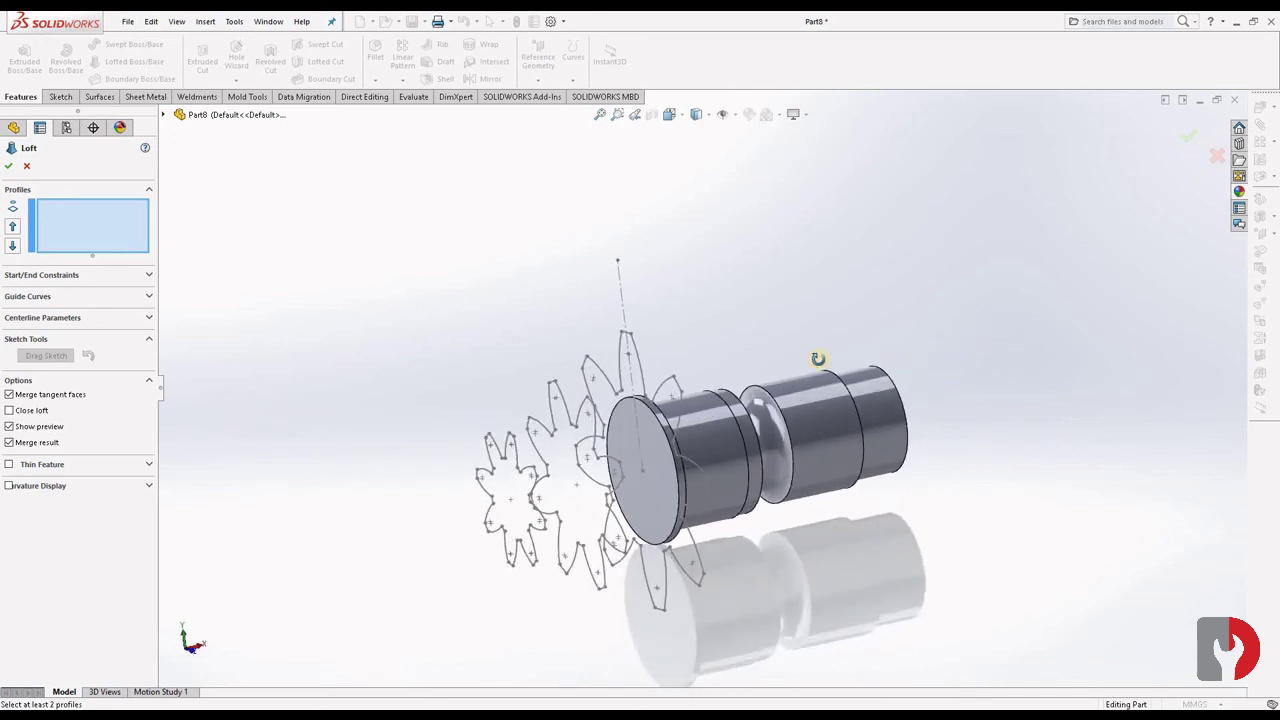
left_click(675, 383)
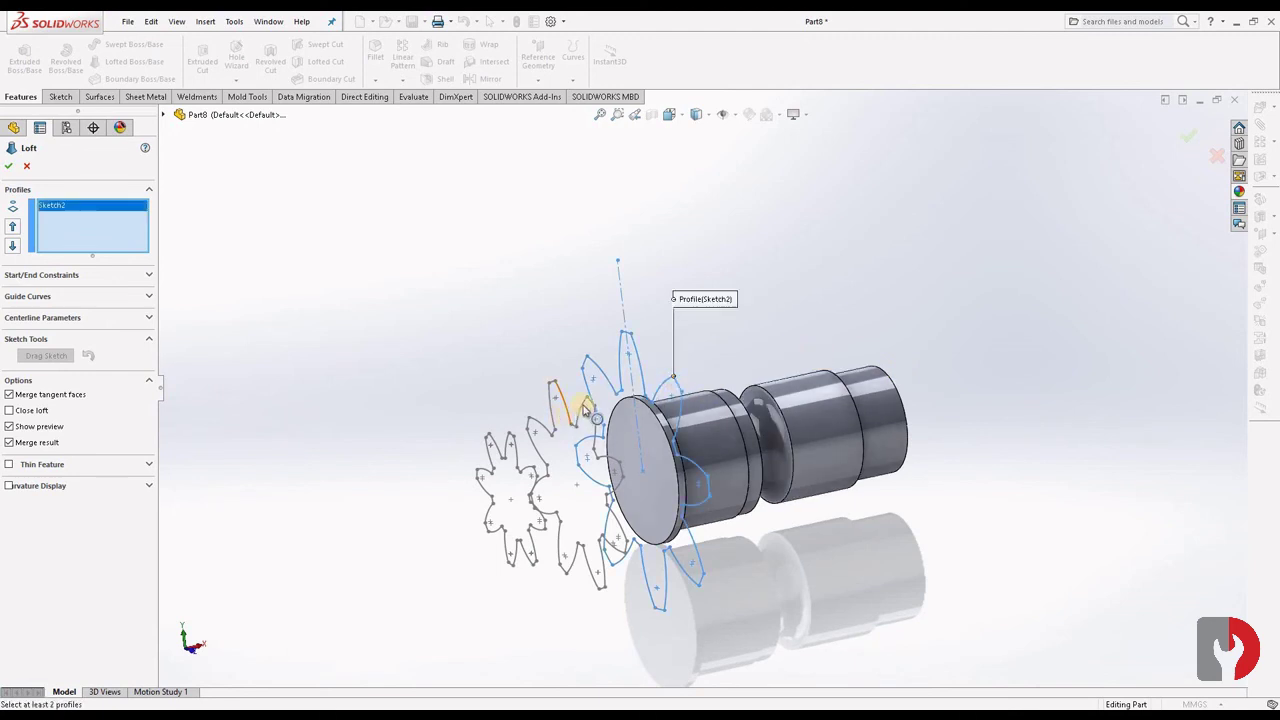
left_click(537, 473)
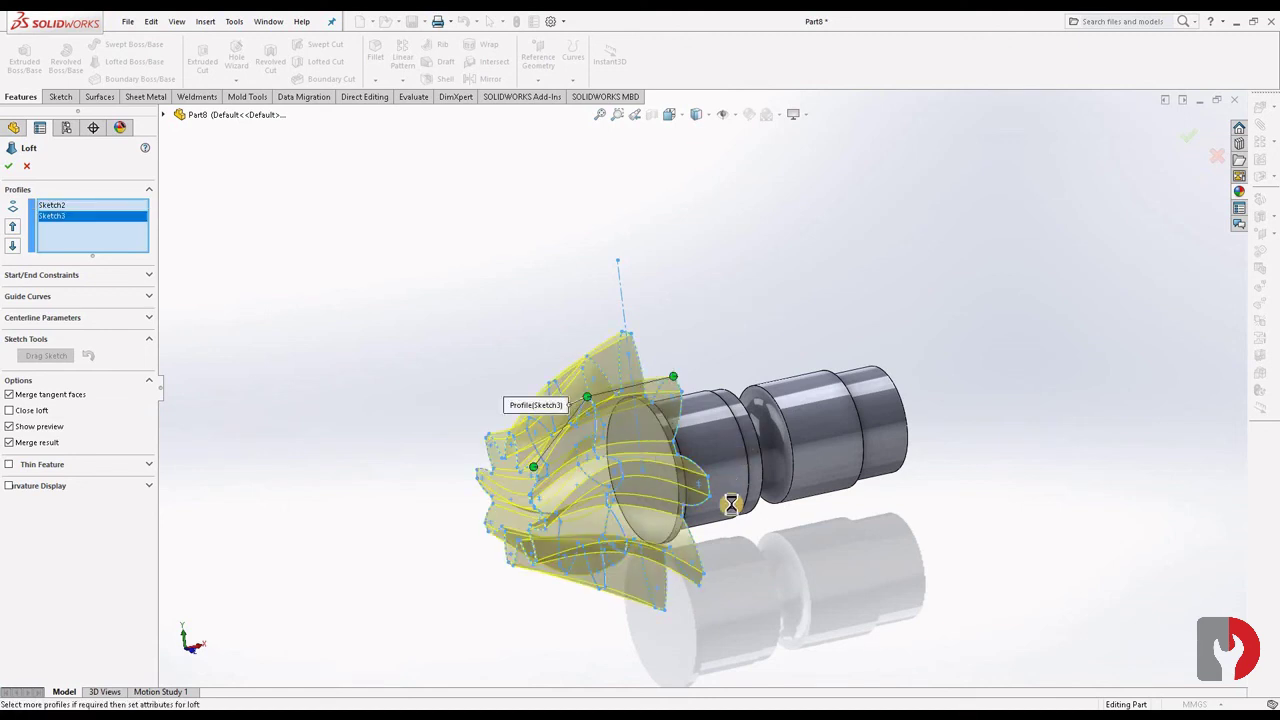
left_click(797, 497)
mouse_move(814, 491)
middle_mouse_down()
mouse_move(846, 477)
mouse_move(906, 486)
mouse_move(845, 474)
mouse_move(750, 482)
middle_mouse_up()
left_click(9, 166)
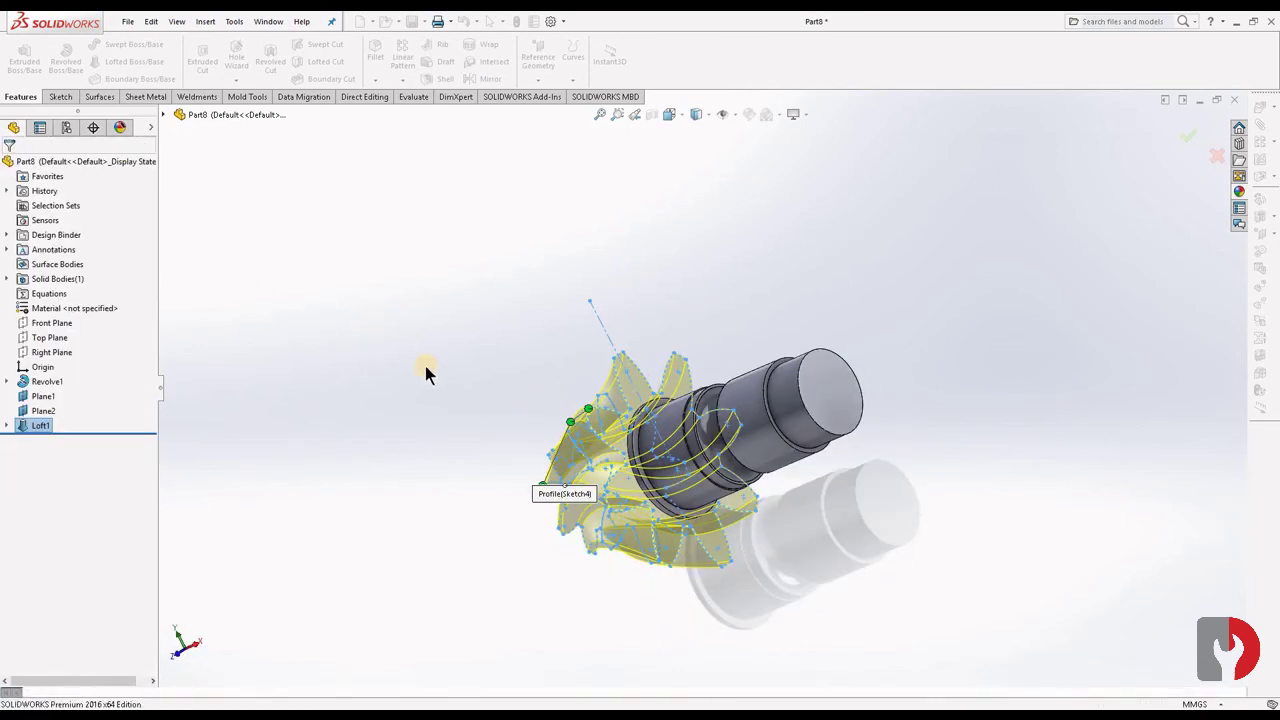
Hide the blade profile sketches still displayed over the lofted blades and fit the whole part in view.
mouse_move(743, 471)
middle_mouse_down()
mouse_move(851, 391)
mouse_move(911, 366)
mouse_move(931, 331)
mouse_move(874, 306)
mouse_move(637, 366)
mouse_move(766, 354)
mouse_move(780, 397)
mouse_move(857, 449)
mouse_move(870, 425)
mouse_move(894, 440)
mouse_move(500, 423)
mouse_move(563, 415)
middle_mouse_up()
scroll(563, 415, "down", 8)
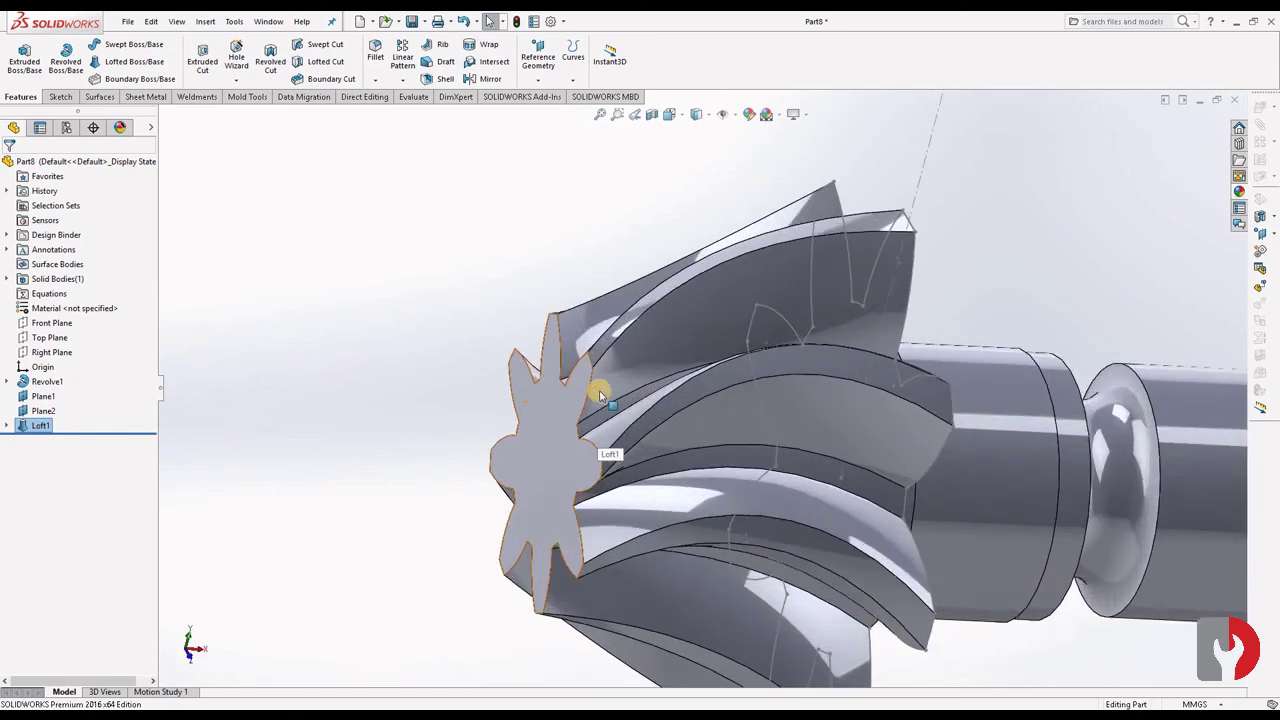
left_click(887, 283)
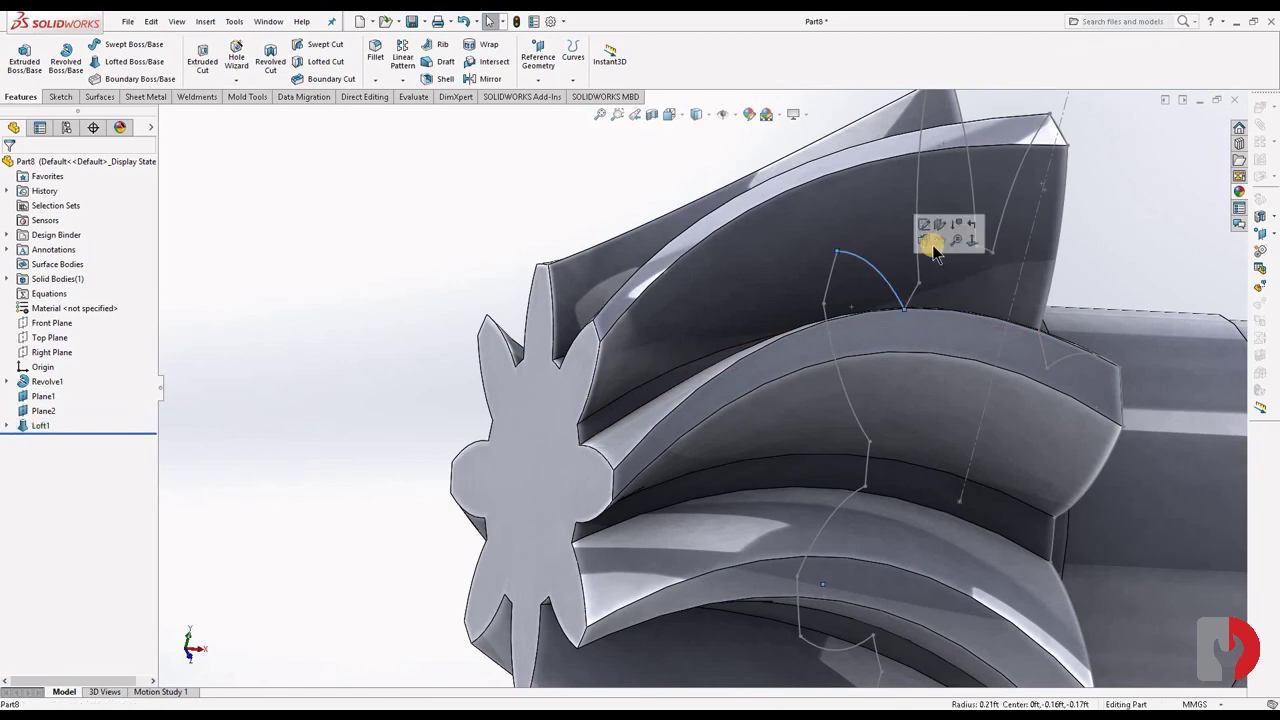
key("f")
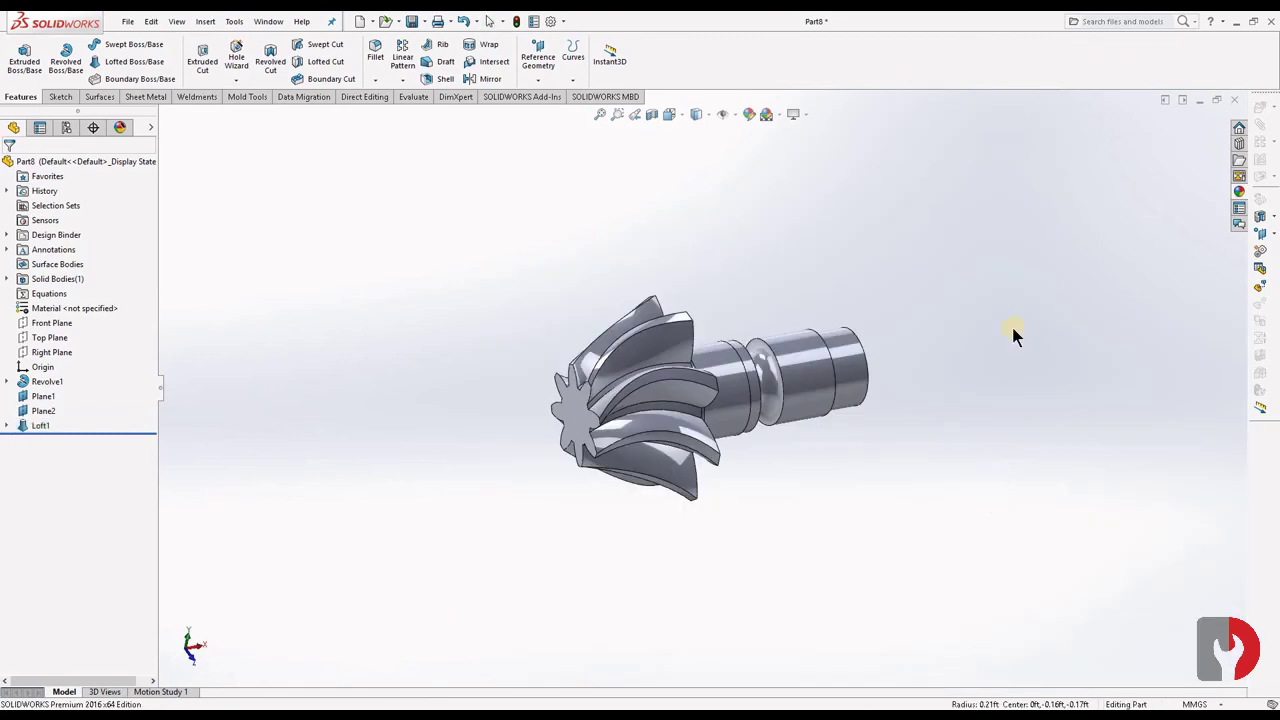
Apply the polished bronze metal appearance to the entire part and inspect the finished model from several angles.
left_click(1240, 192)
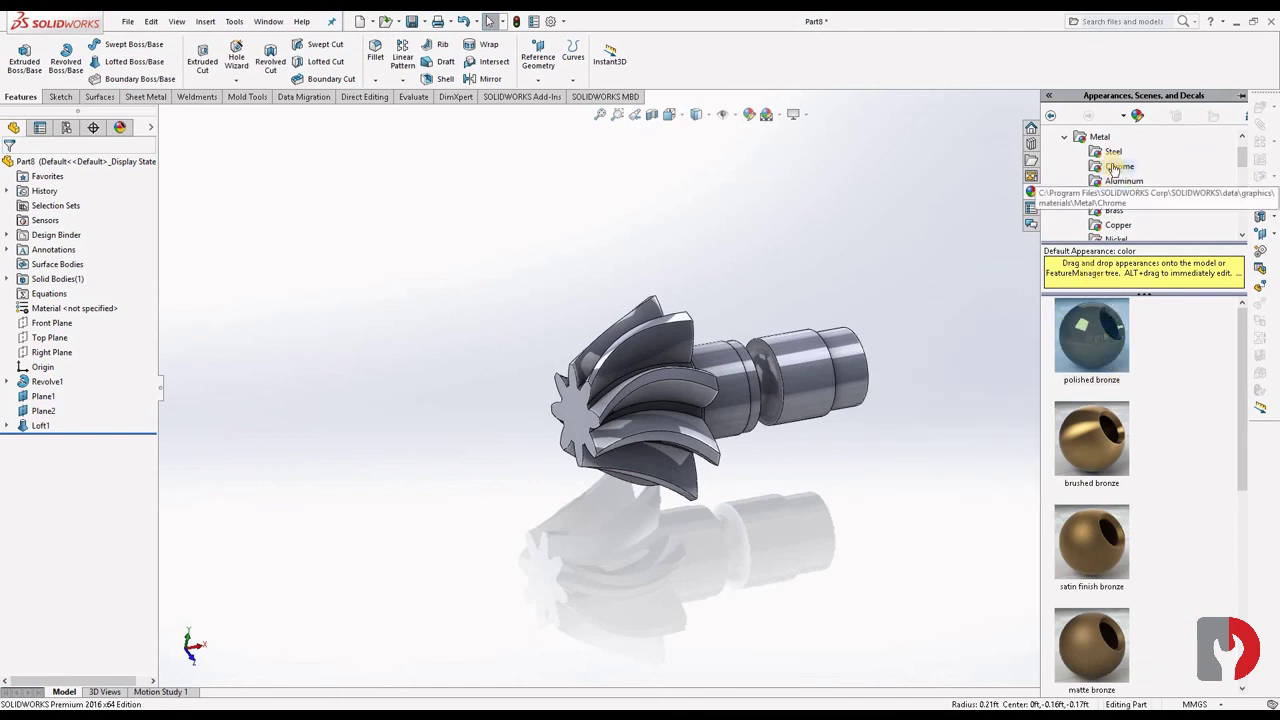
left_click_drag(1117, 345, 785, 413)
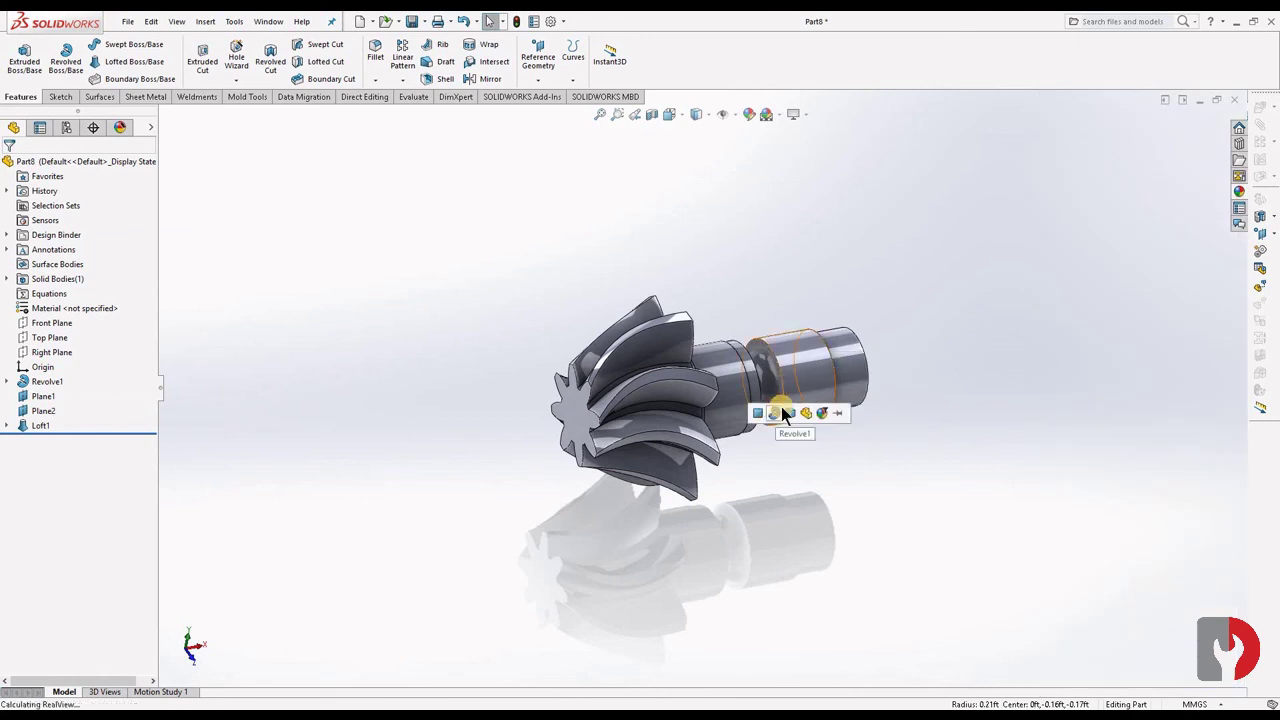
left_click(1240, 193)
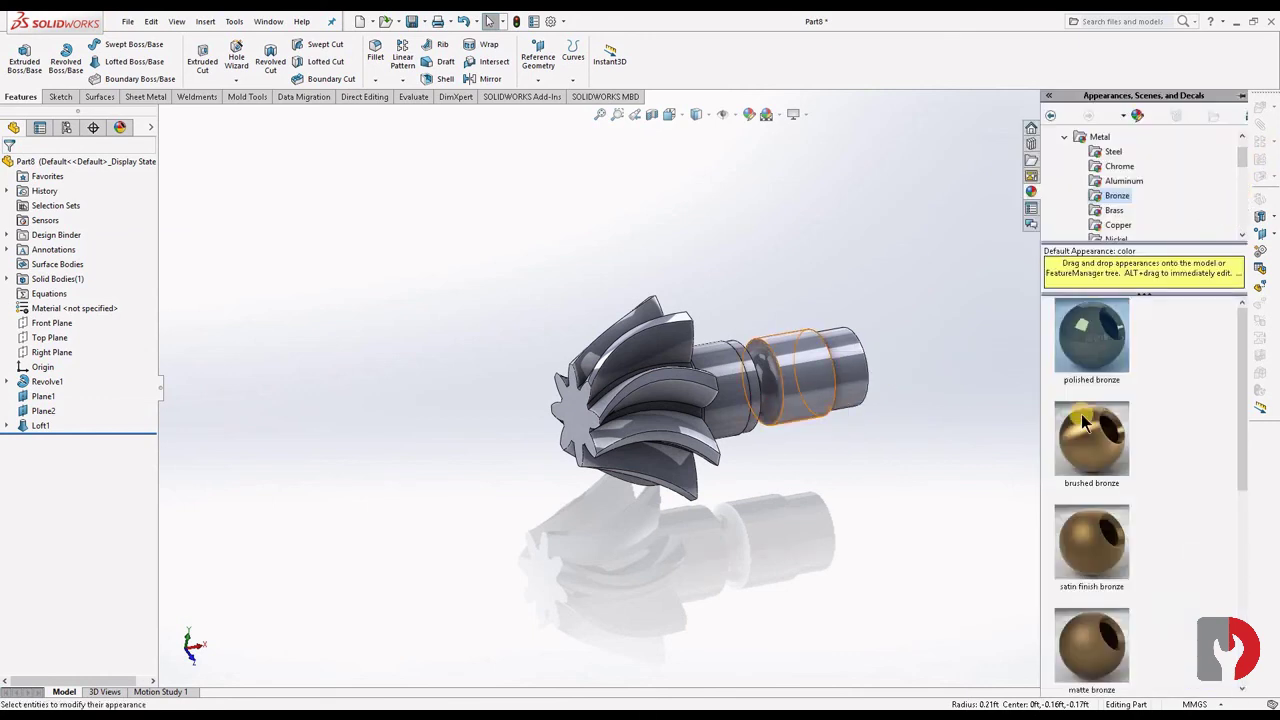
left_click(1003, 443)
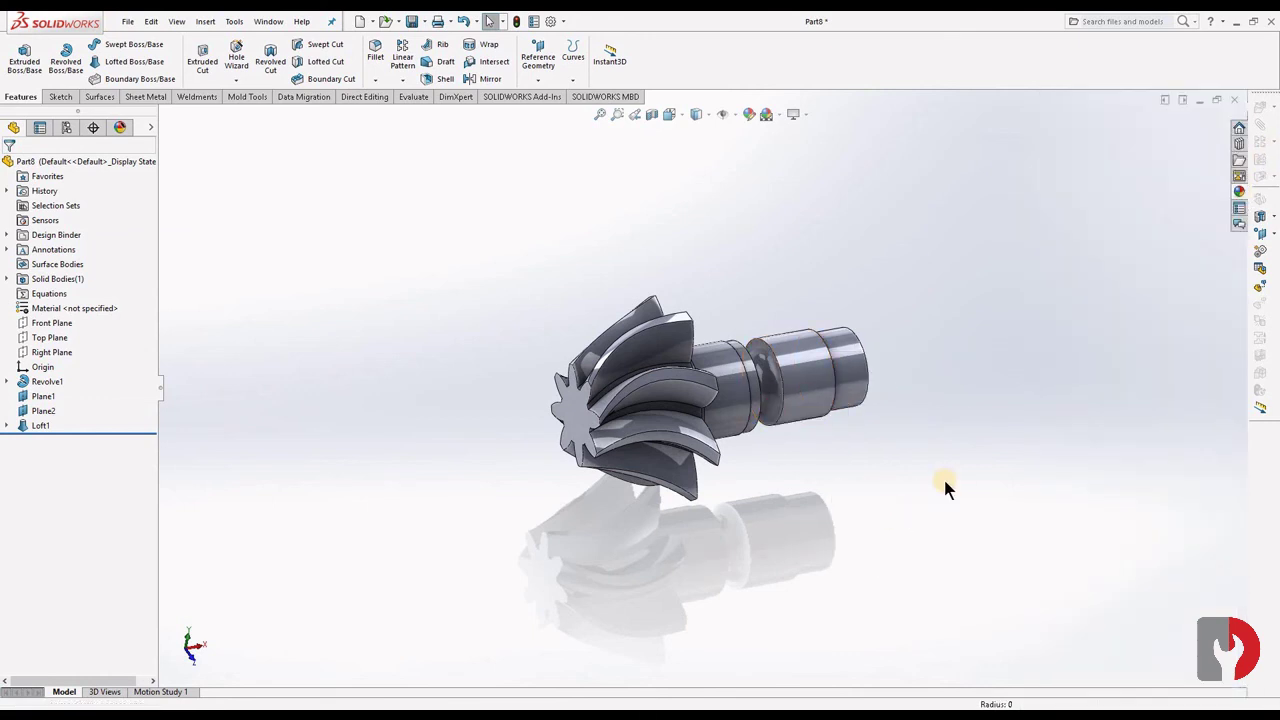
middle_click_drag(929, 466, 937, 491)
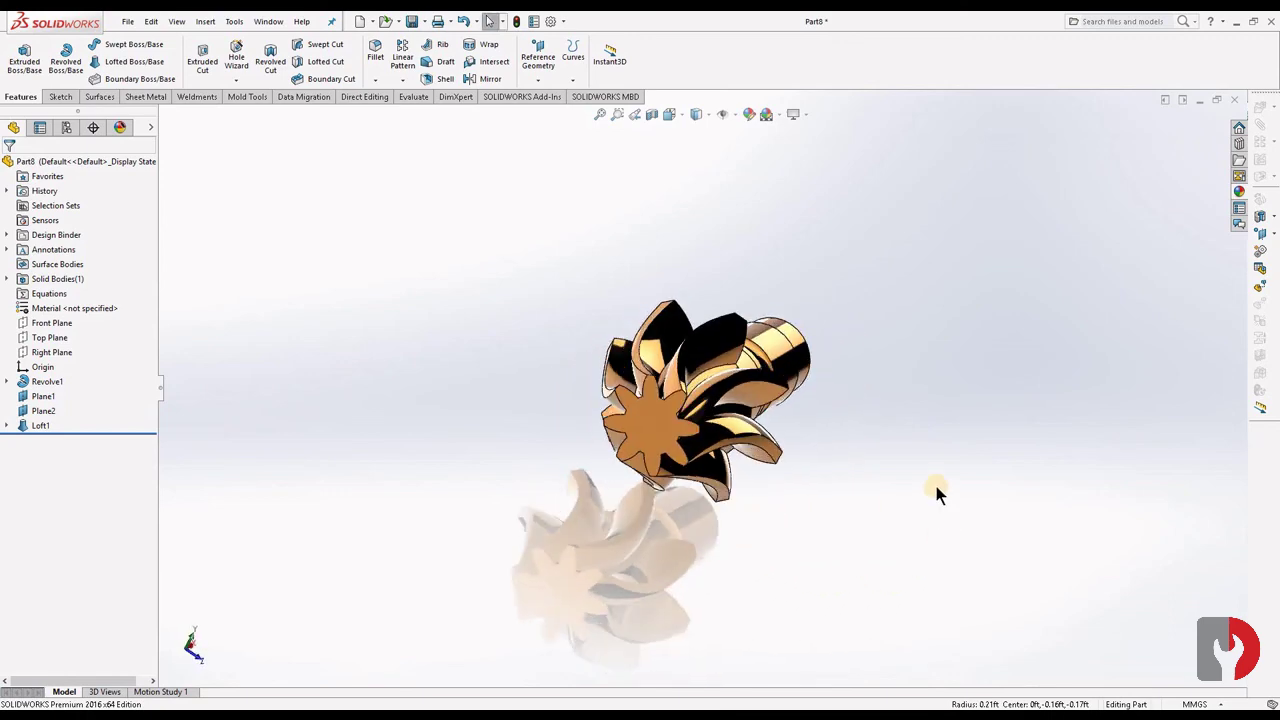
middle_click_drag(800, 492, 789, 530)
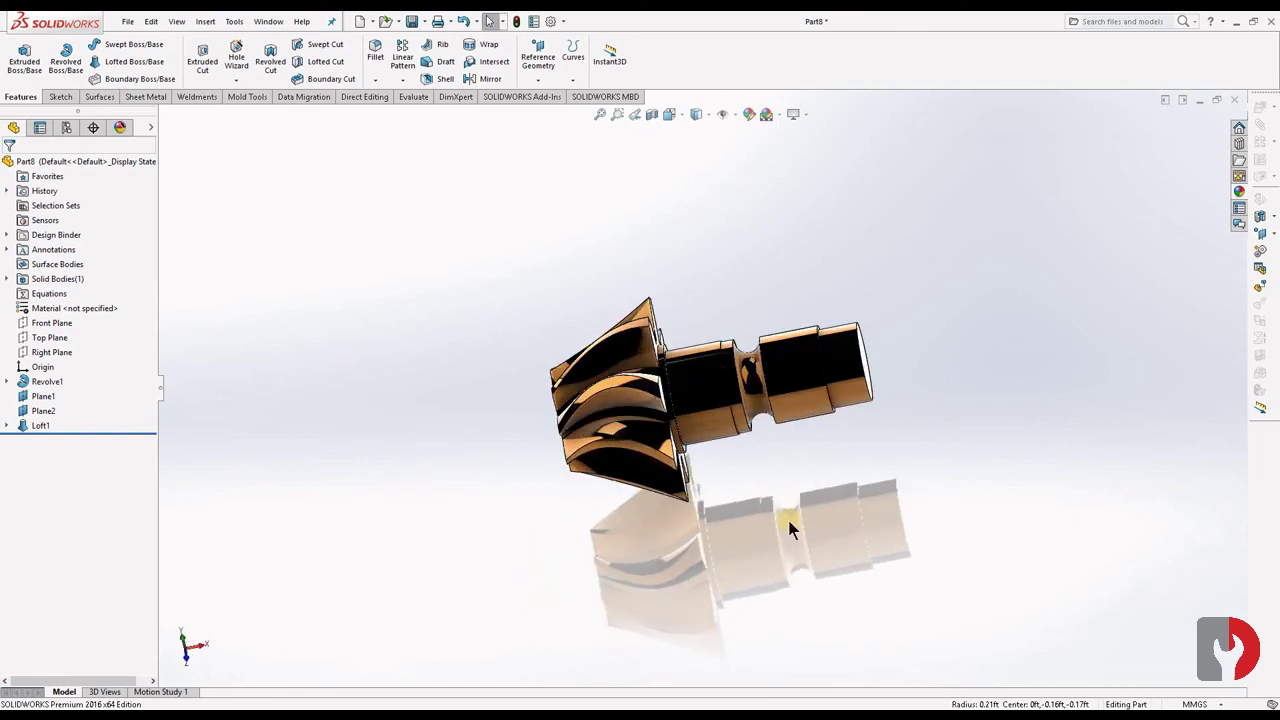